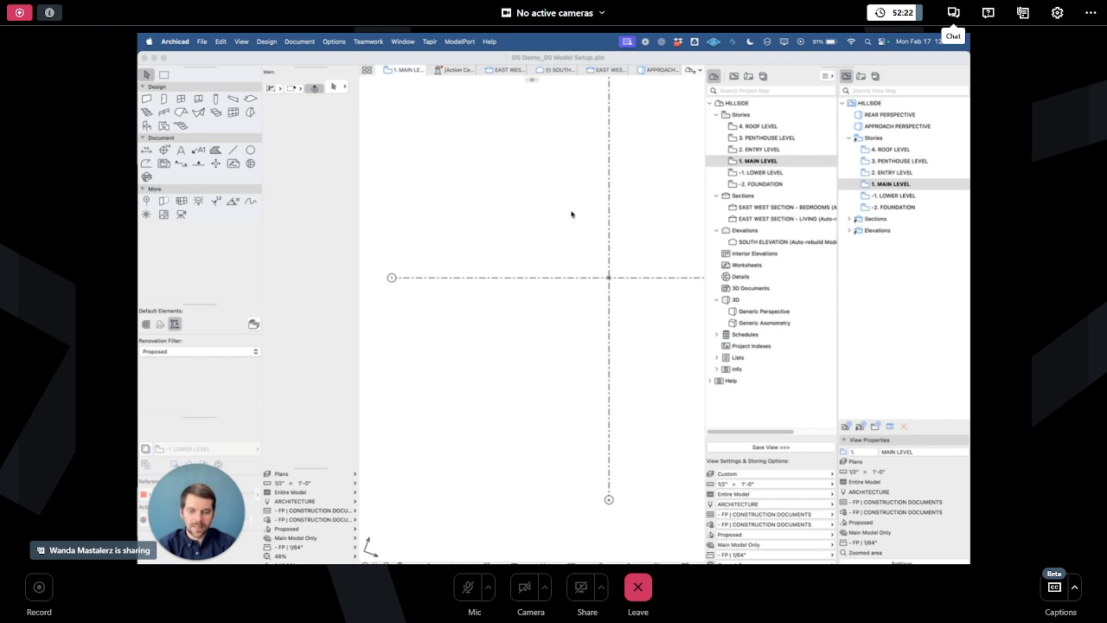
- Examine the main level floor plan and the model in the 3D window
left_click(448, 376)
scroll(427, 347, "down", 5)
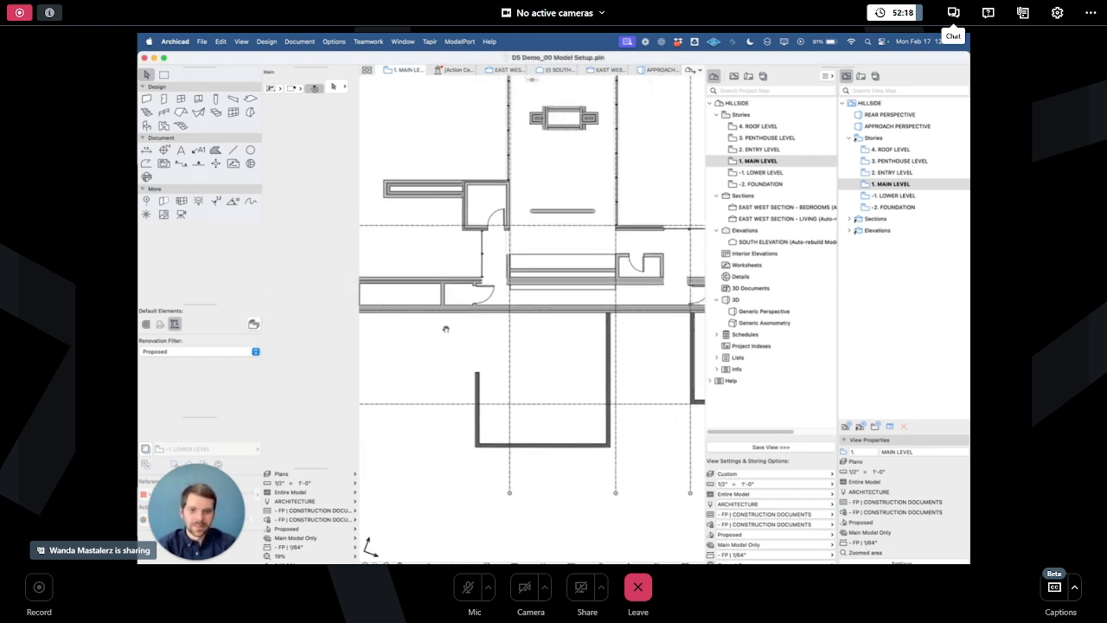
scroll(434, 342, "down", 2)
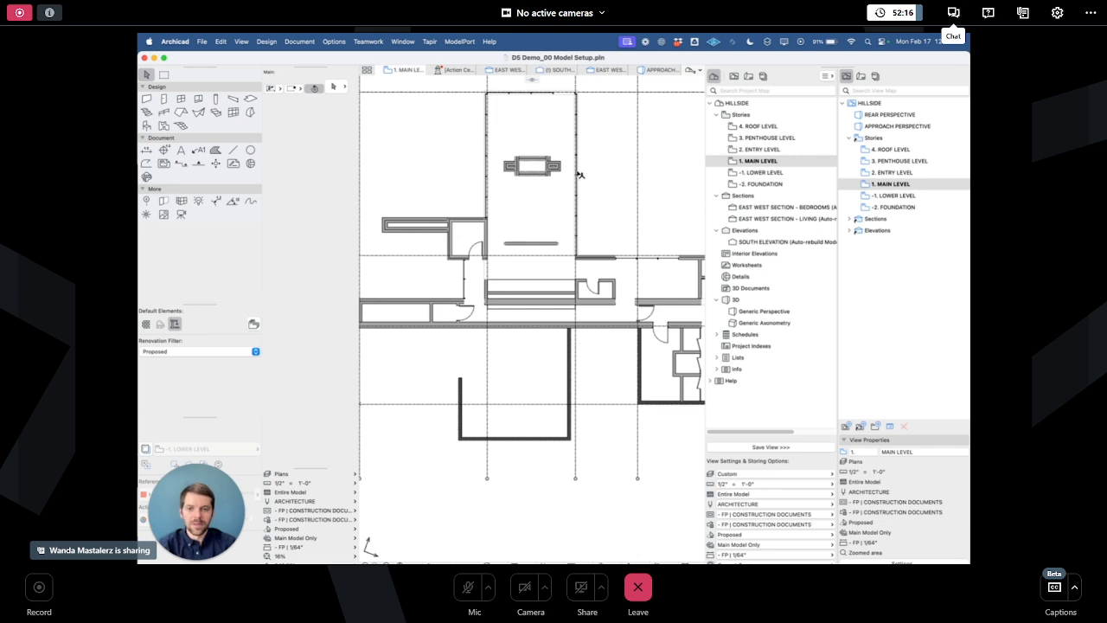
scroll(604, 199, "up", 2)
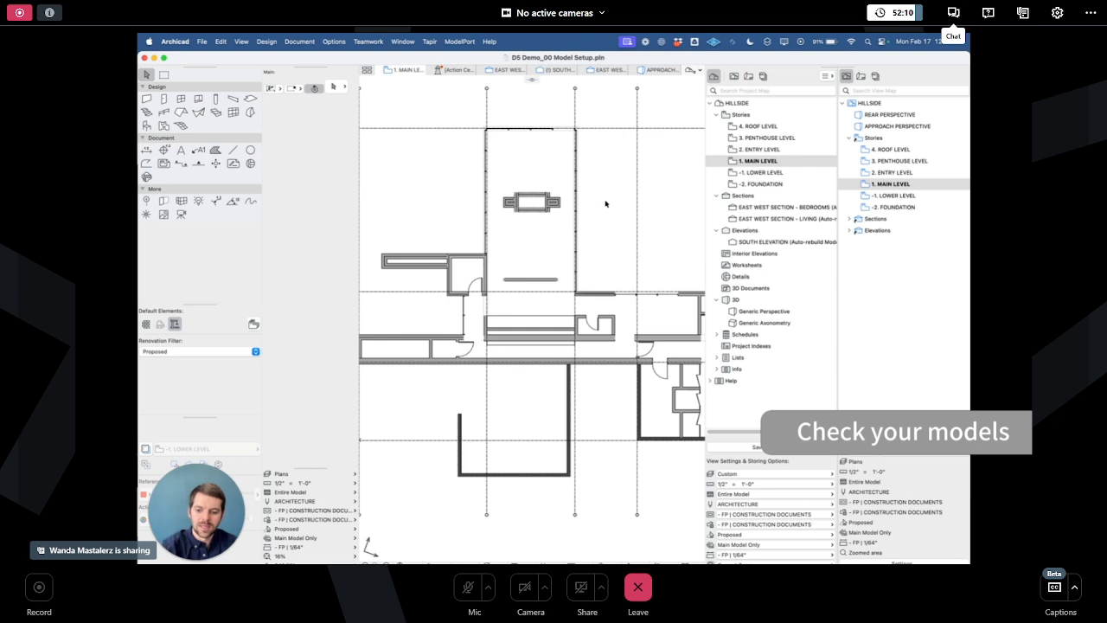
key("F3")
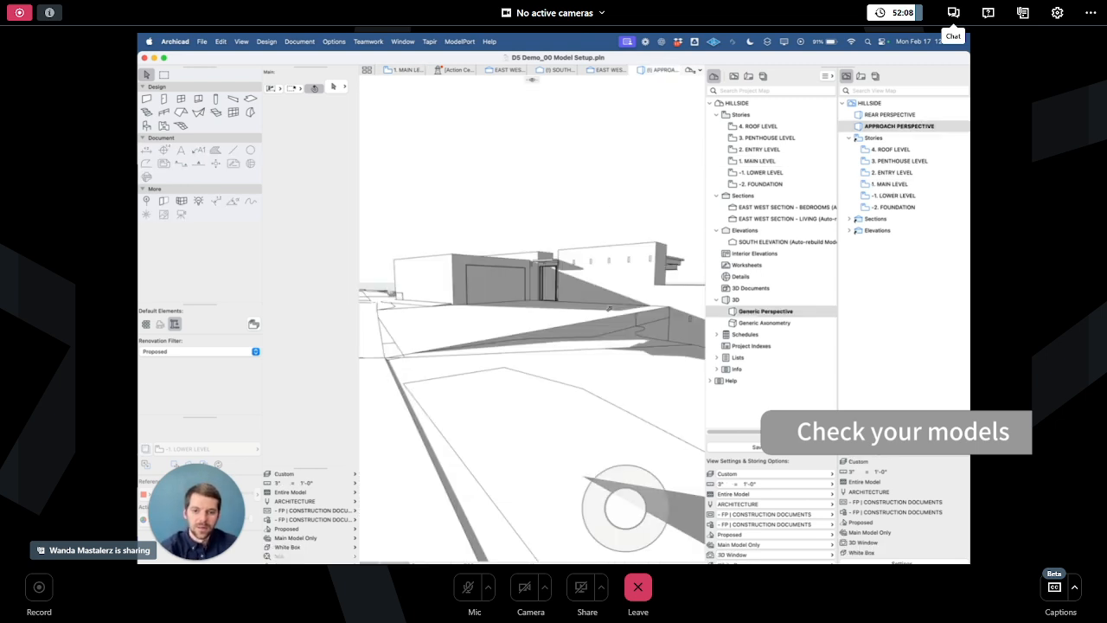
left_click_drag(627, 509, 654, 513)
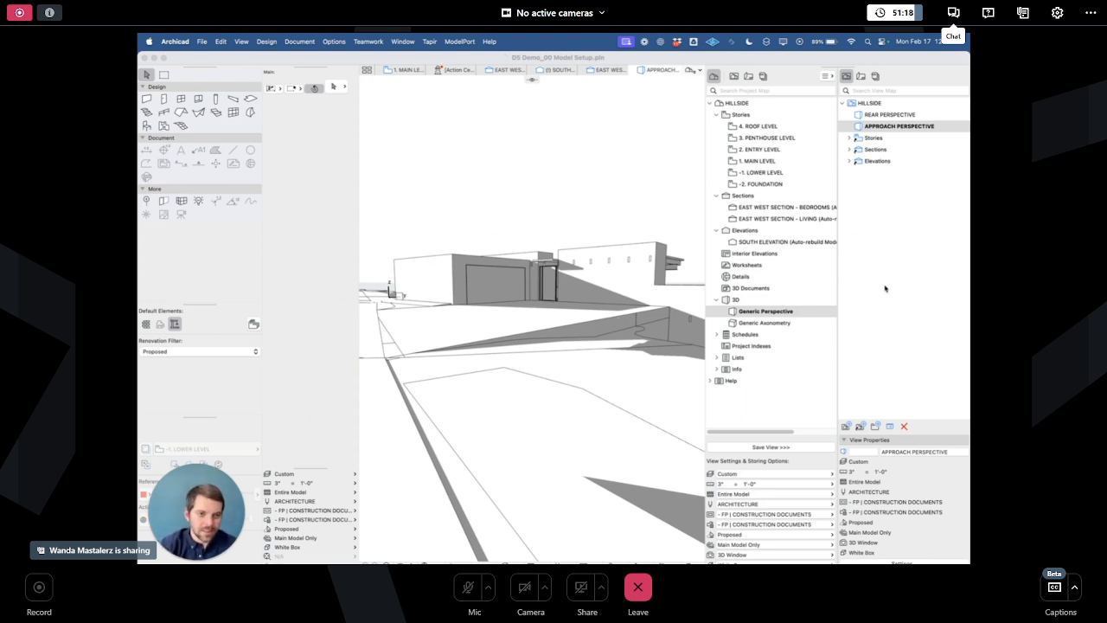
- Open the rear perspective and save the 3D perspective as a new view in the view map
double_click(889, 114)
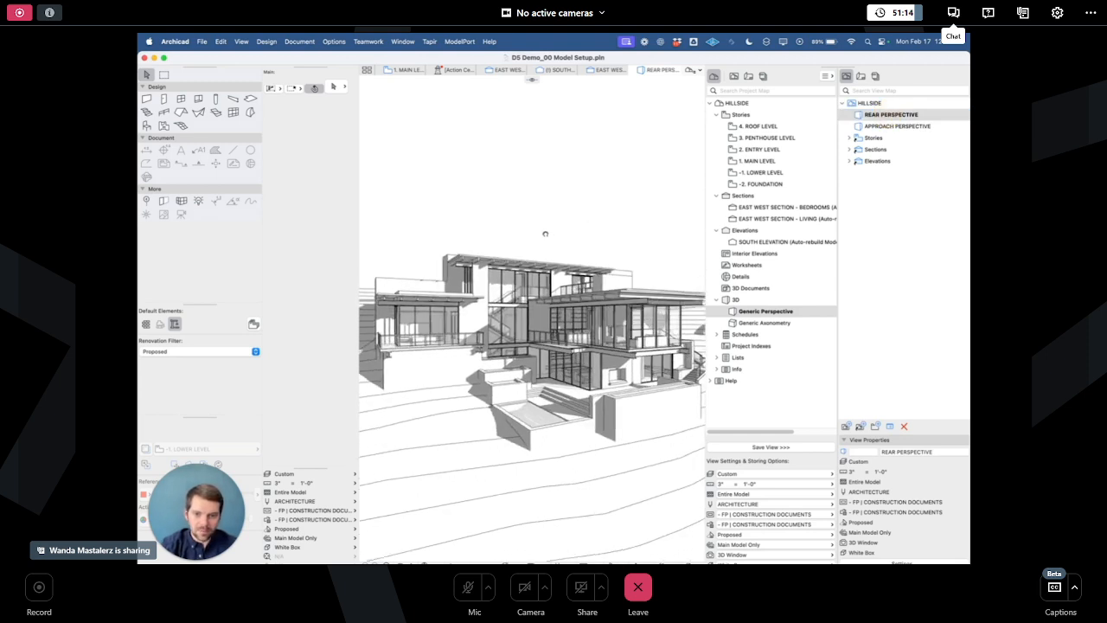
left_click(852, 258)
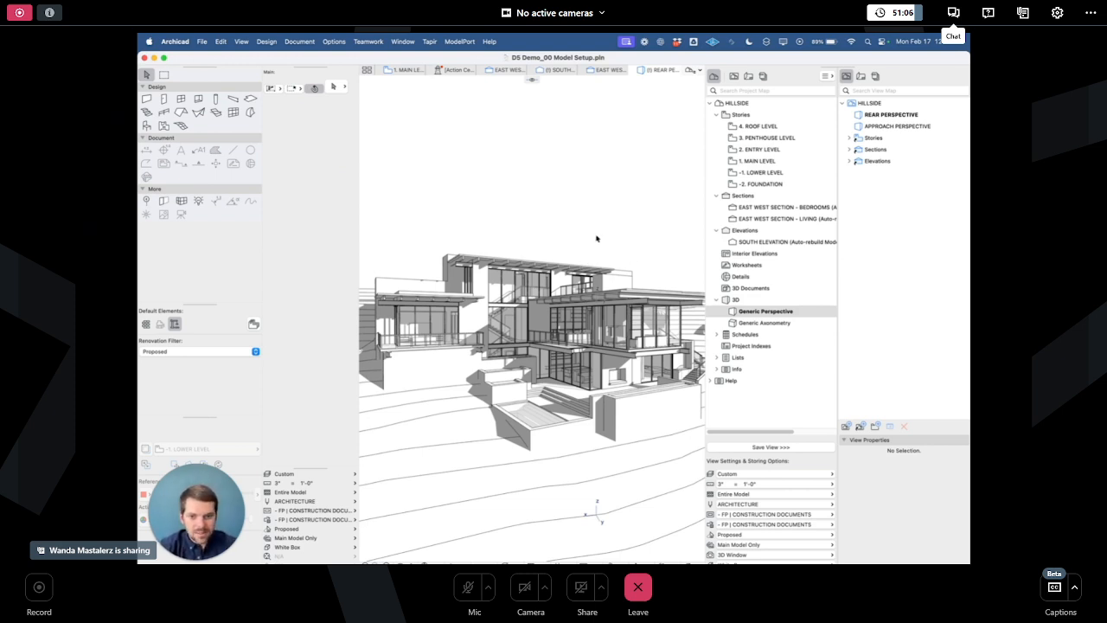
left_click_drag(767, 313, 912, 235)
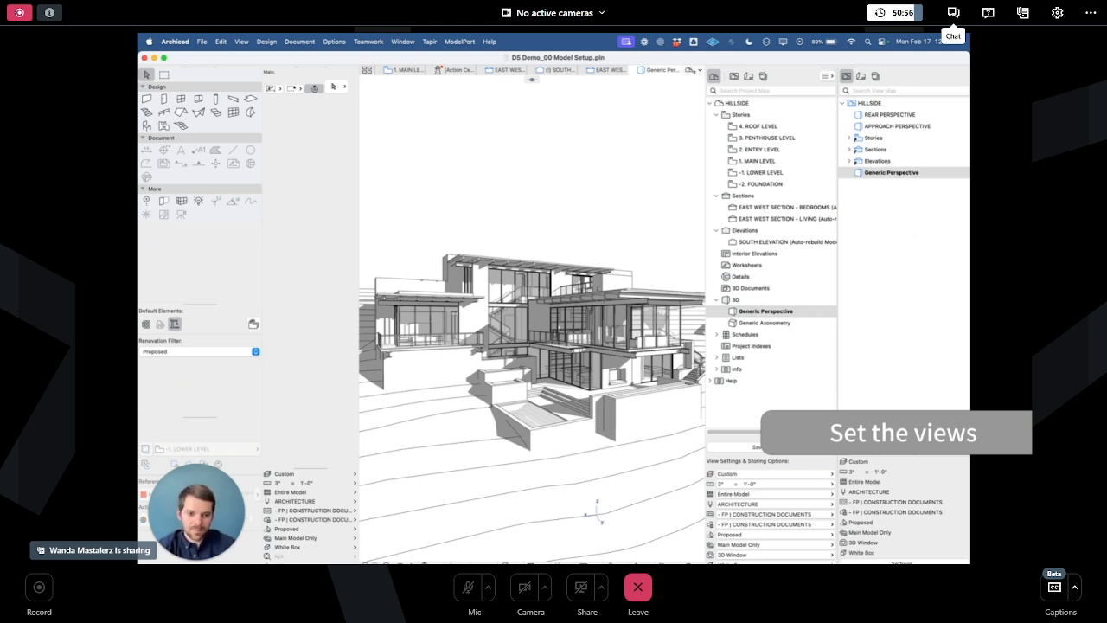
- Rename the new saved view as D5 Export
left_click(914, 452)
double_click(929, 451)
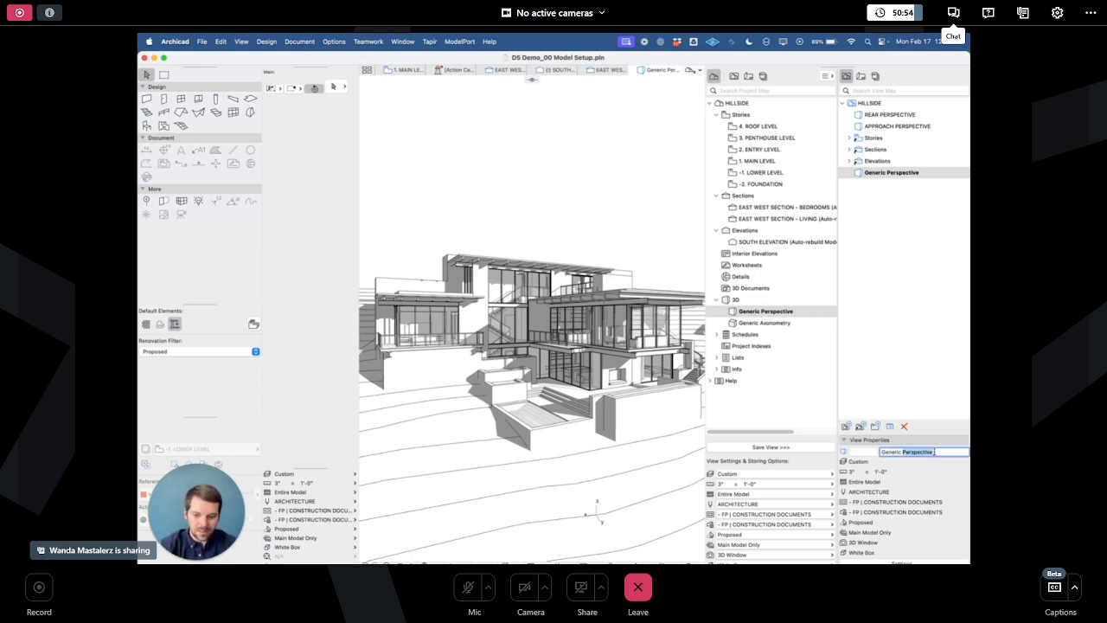
key("super+a")
key("BackSpace")
type("D5 Export")
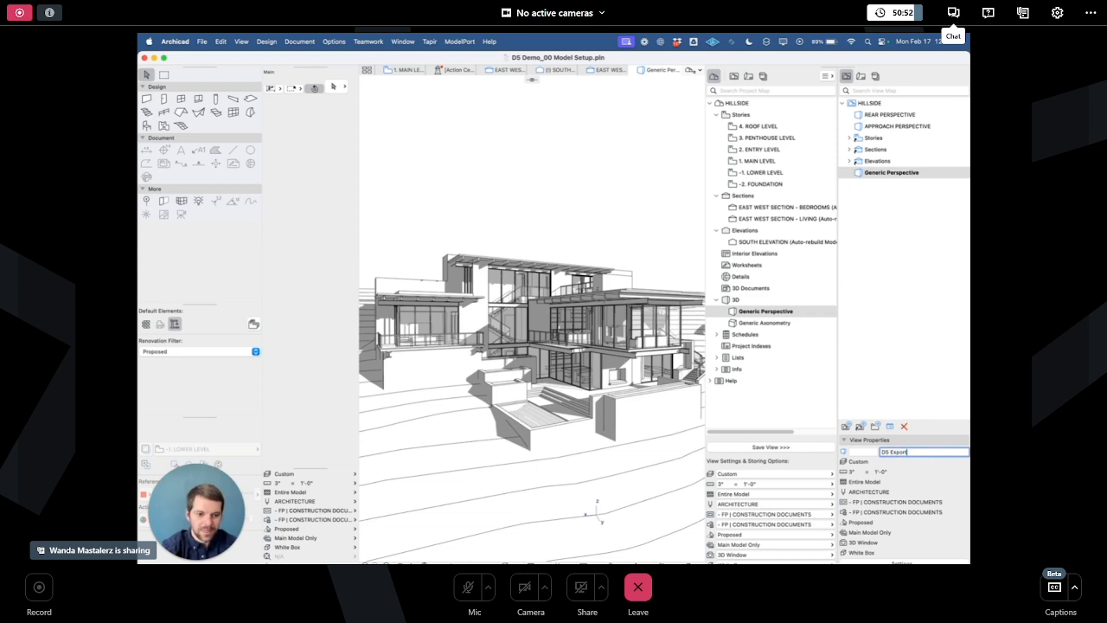
key("Return")
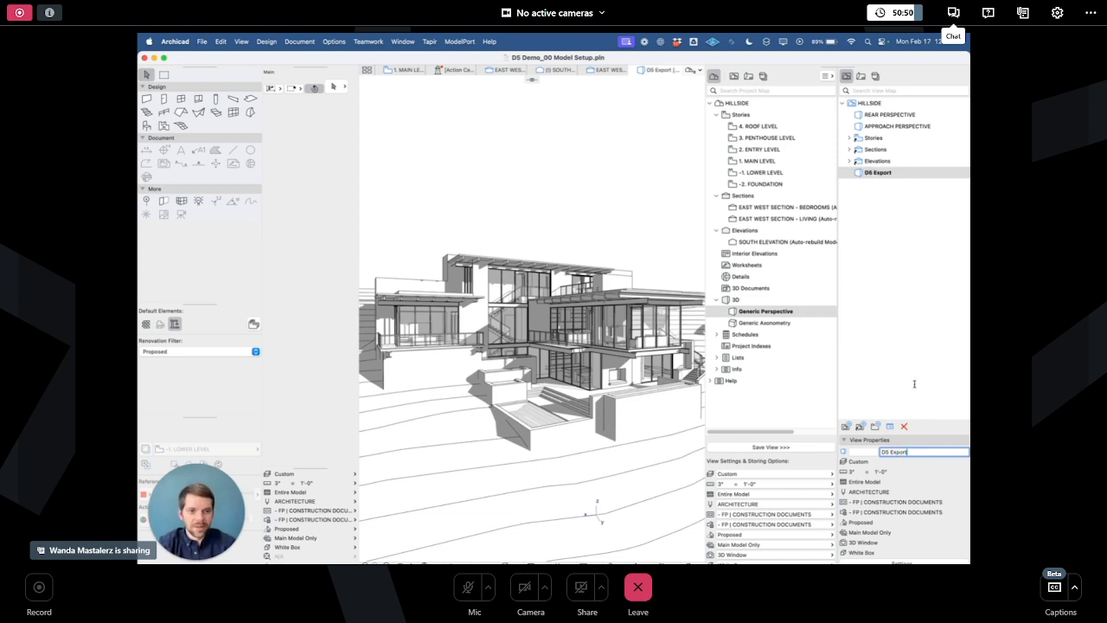
left_click(915, 384)
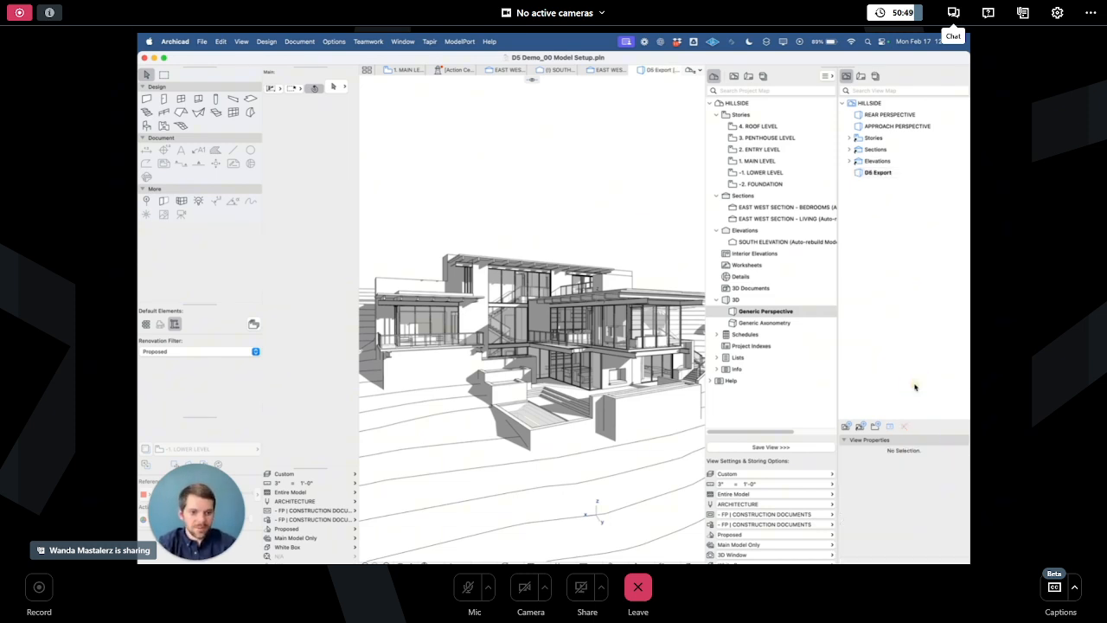
- Set the D5 Export view's layer combination to D5 Export and redefine it with the current window settings
left_click(869, 173)
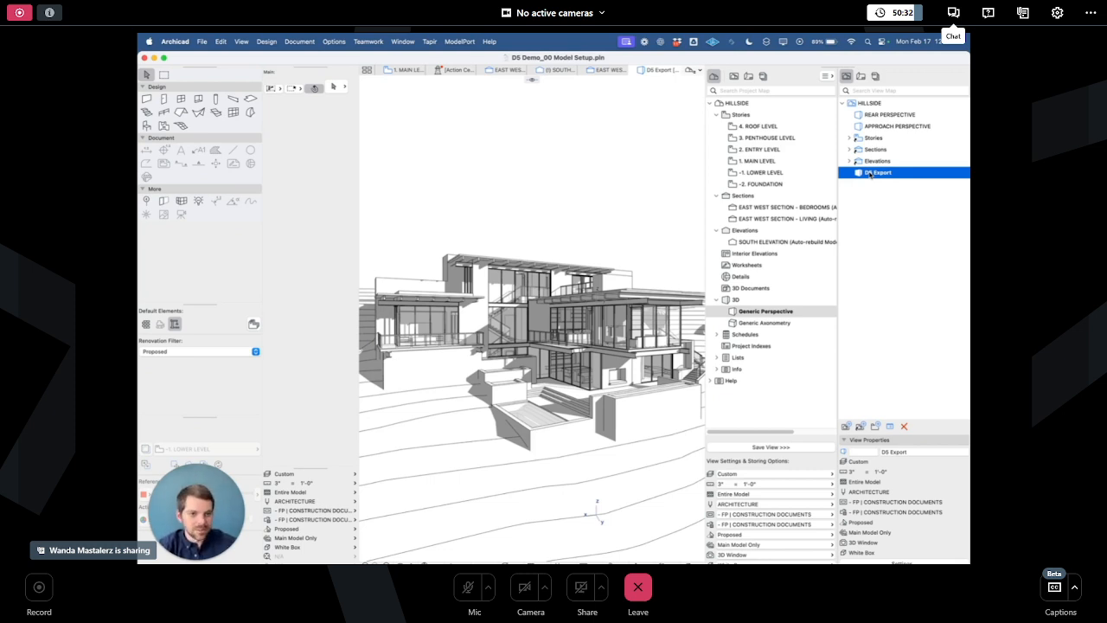
right_click(871, 174)
left_click(861, 342)
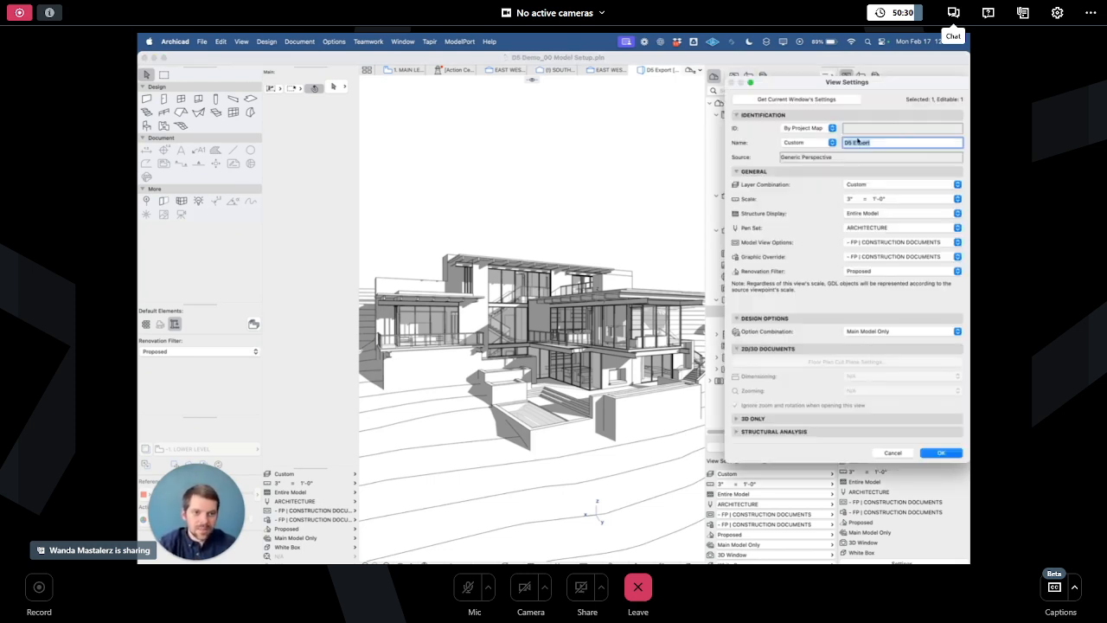
left_click_drag(883, 82, 588, 112)
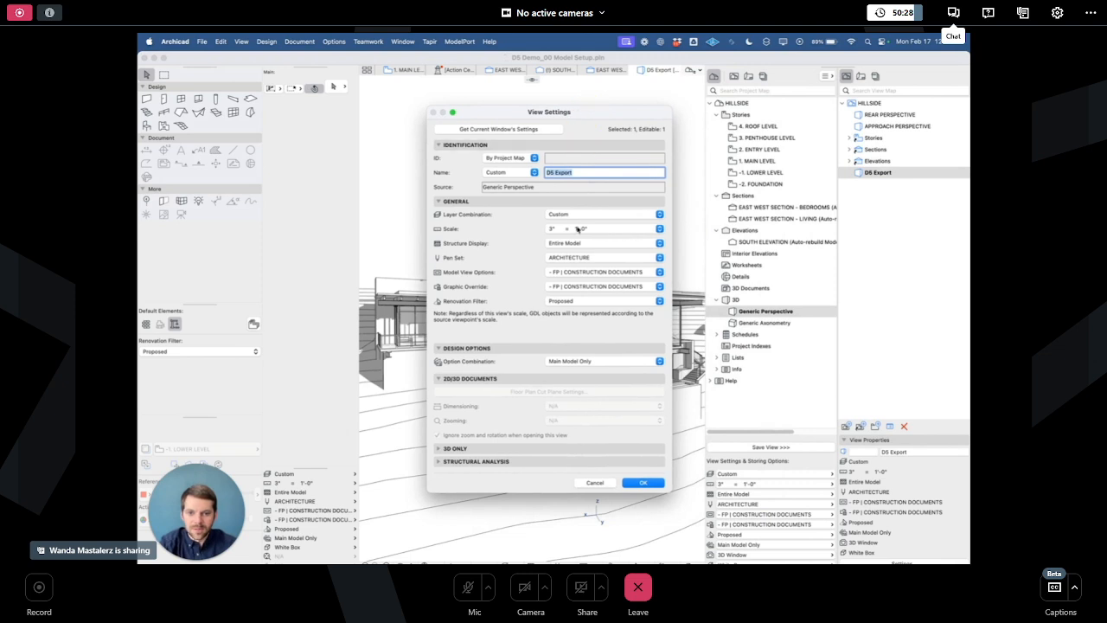
left_click(577, 215)
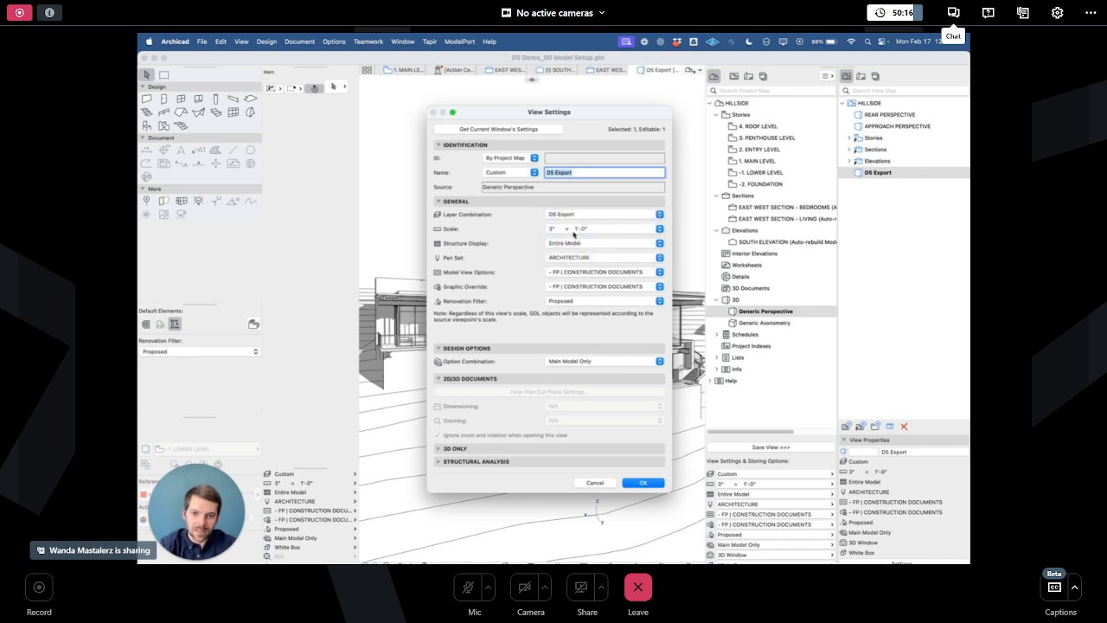
left_click(571, 237)
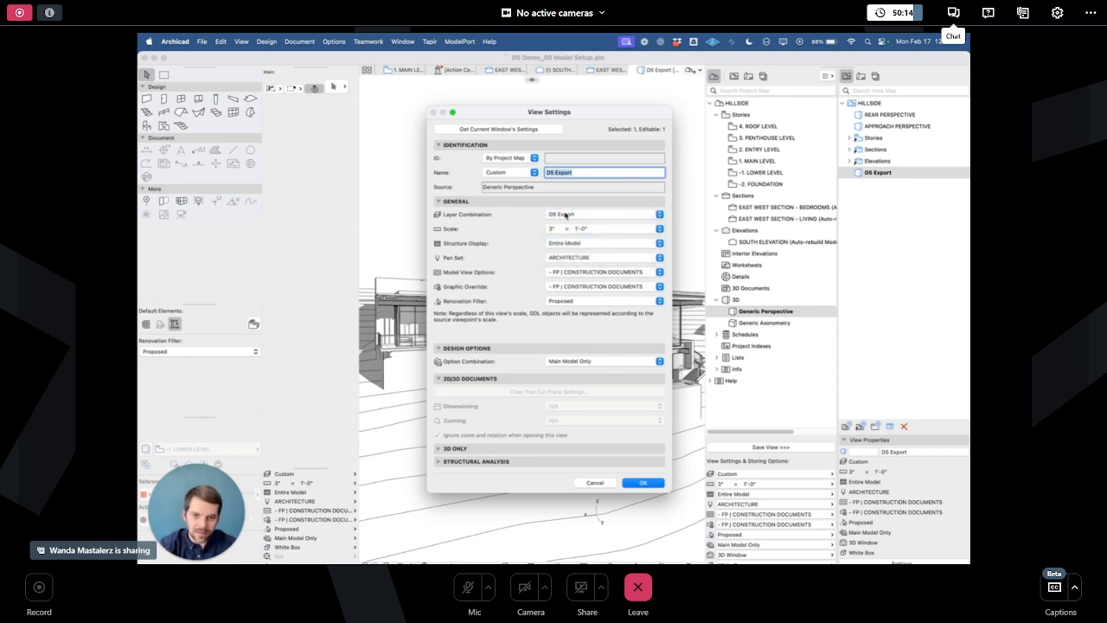
left_click(642, 482)
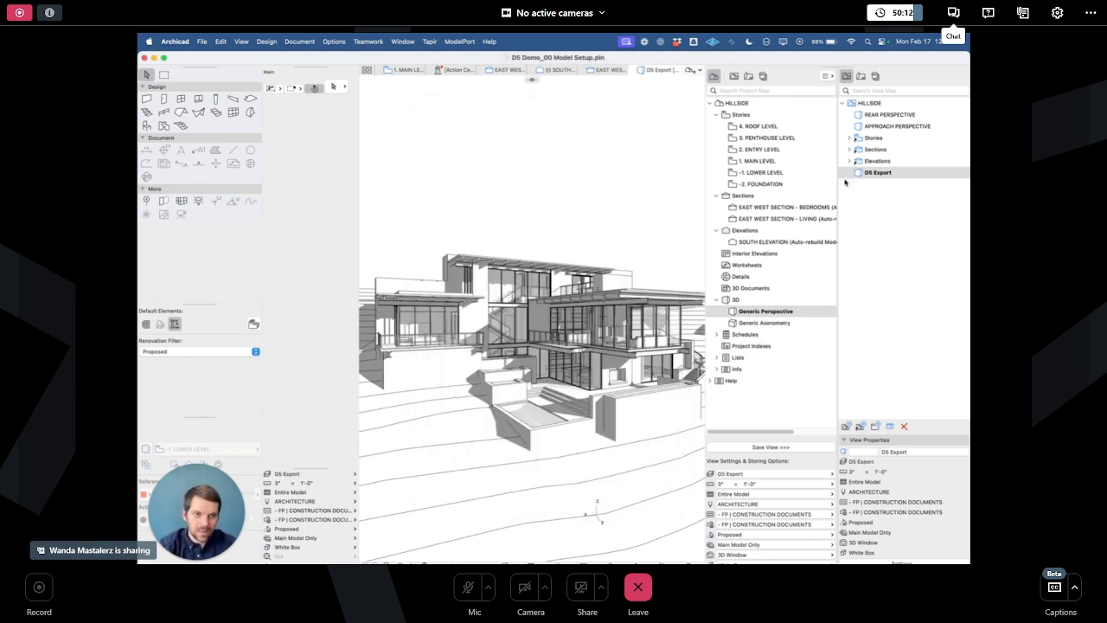
right_click(885, 173)
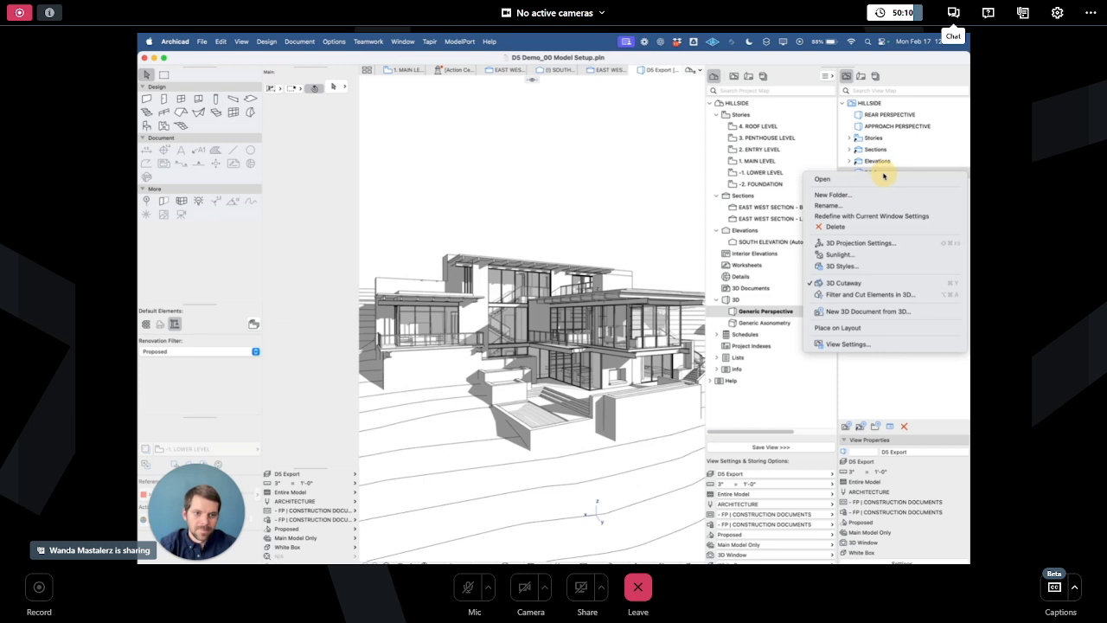
left_click(877, 218)
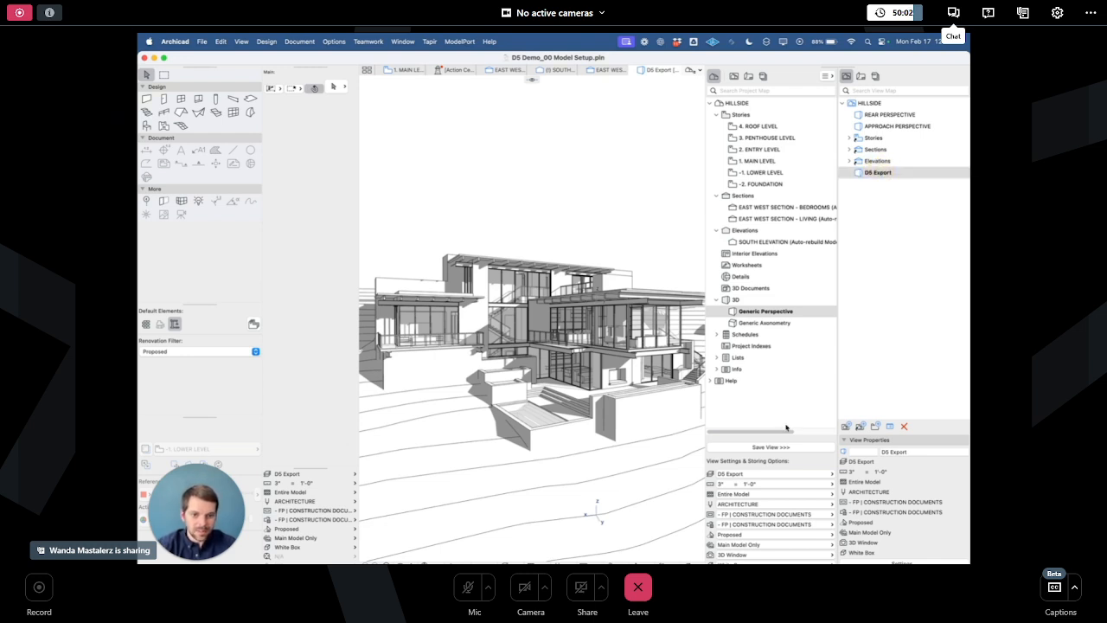
- Preview the Site Only, Building Only and Plans layer combinations and reopen the D5 Export view
left_click(772, 475)
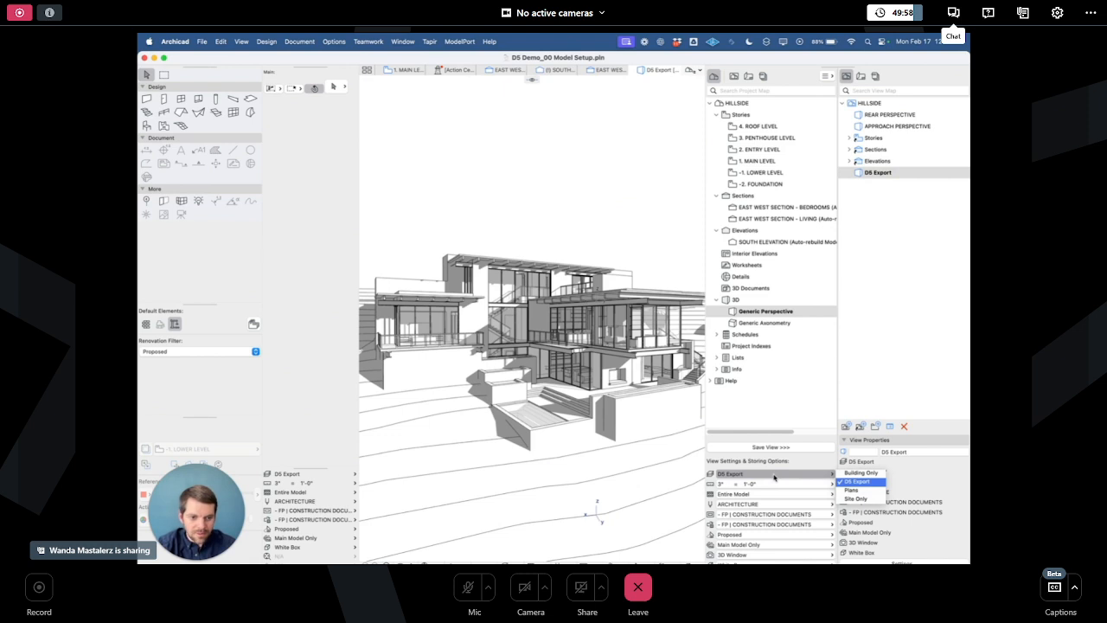
left_click(869, 499)
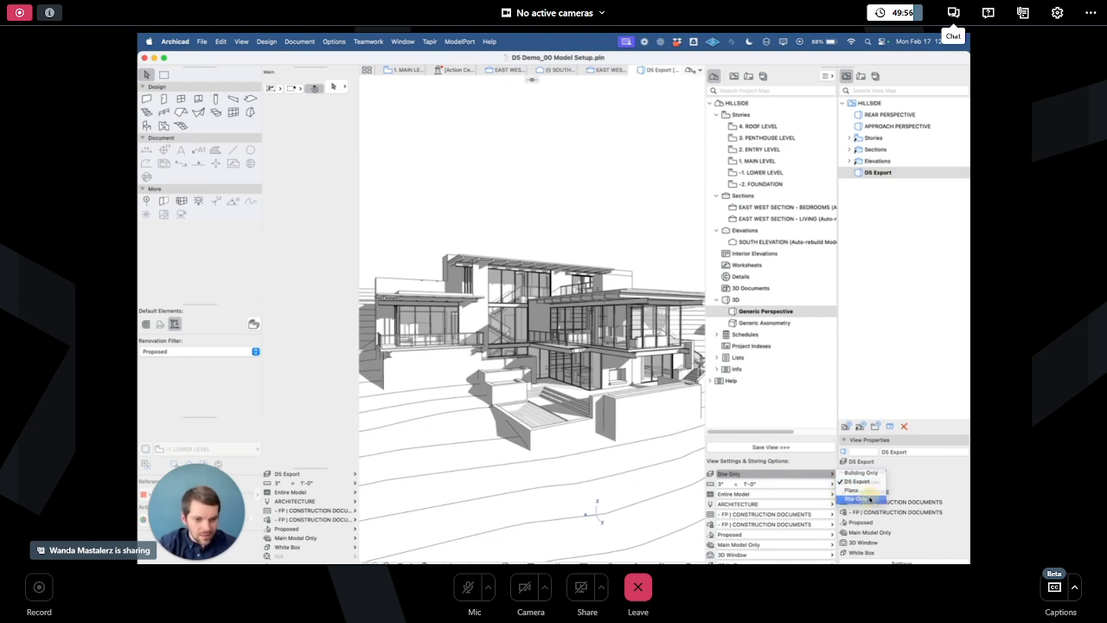
middle_click_drag(402, 284, 579, 230, "shift")
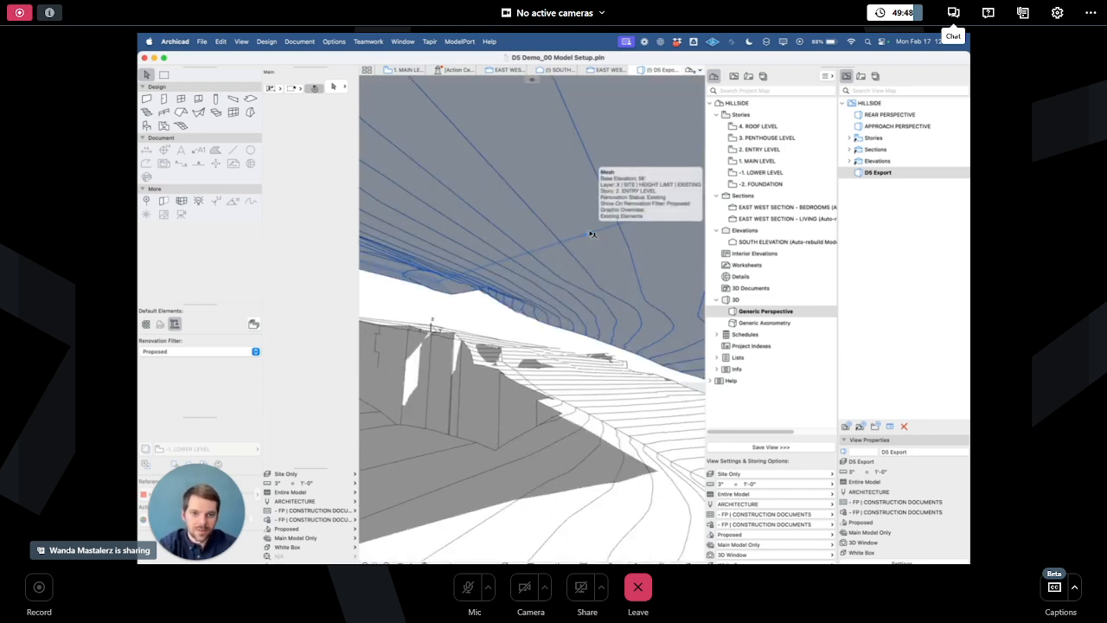
left_click(758, 475)
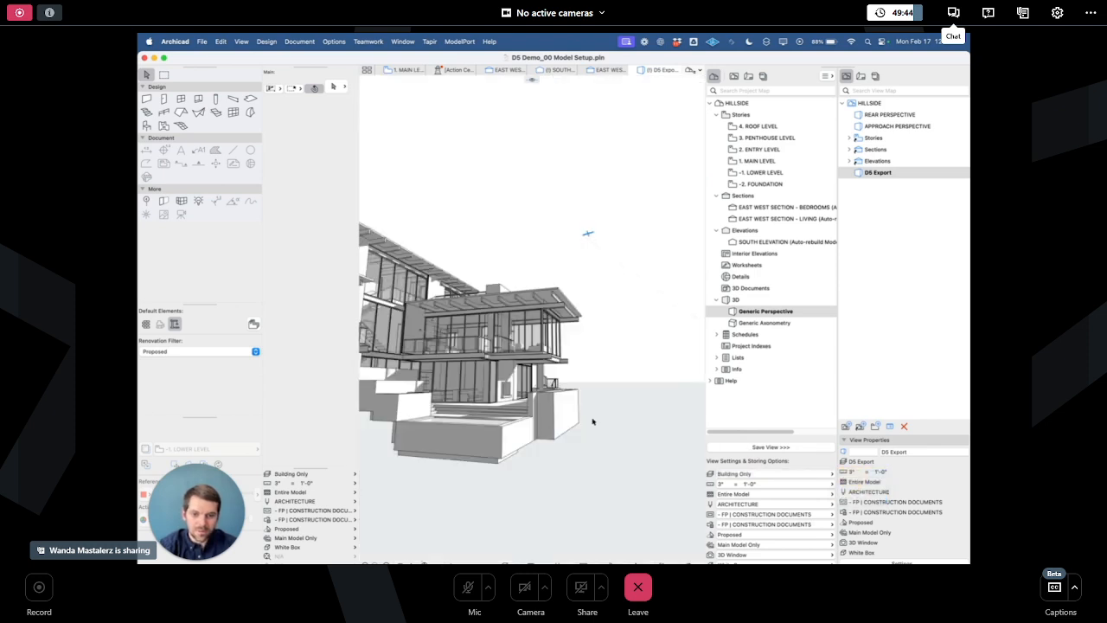
middle_click_drag(637, 342, 537, 403, "shift")
scroll(618, 440, "down", 5)
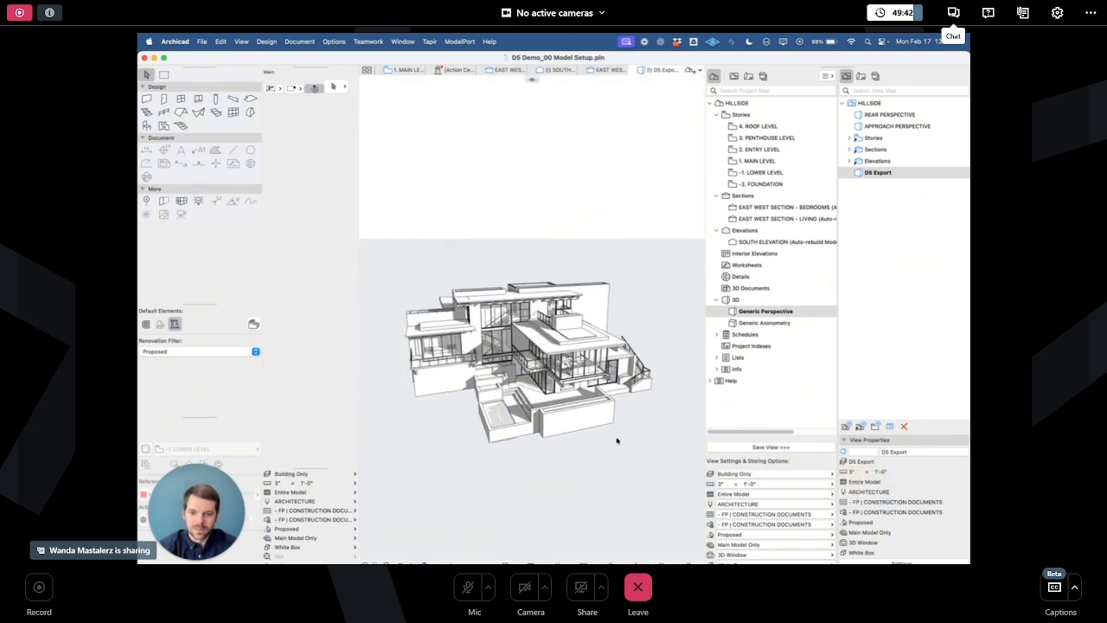
middle_click_drag(445, 418, 554, 370, "shift")
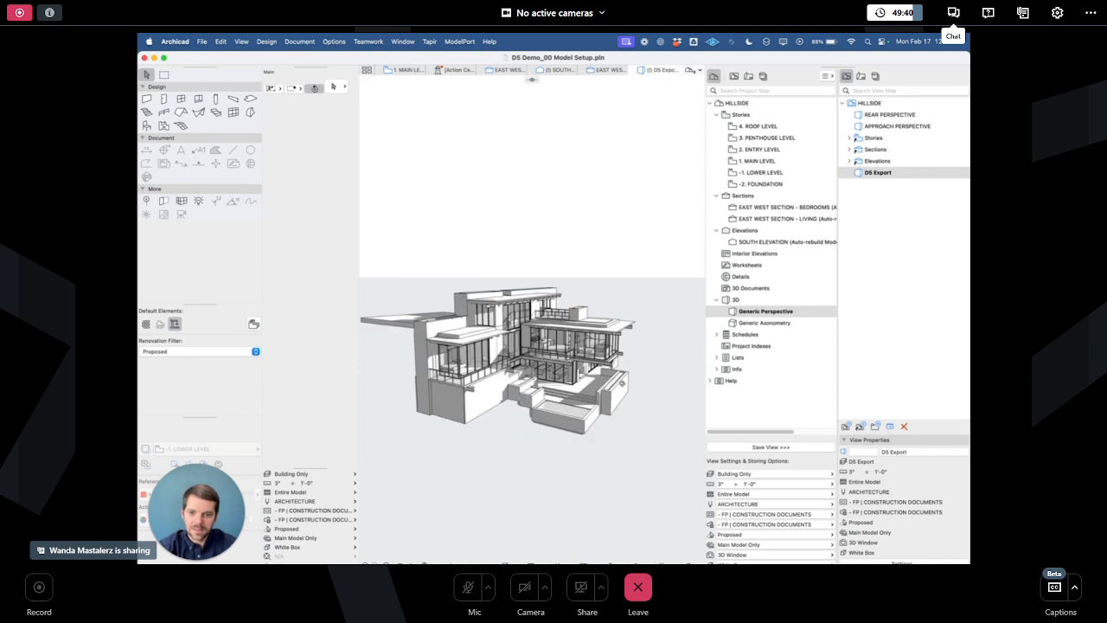
left_click(767, 476)
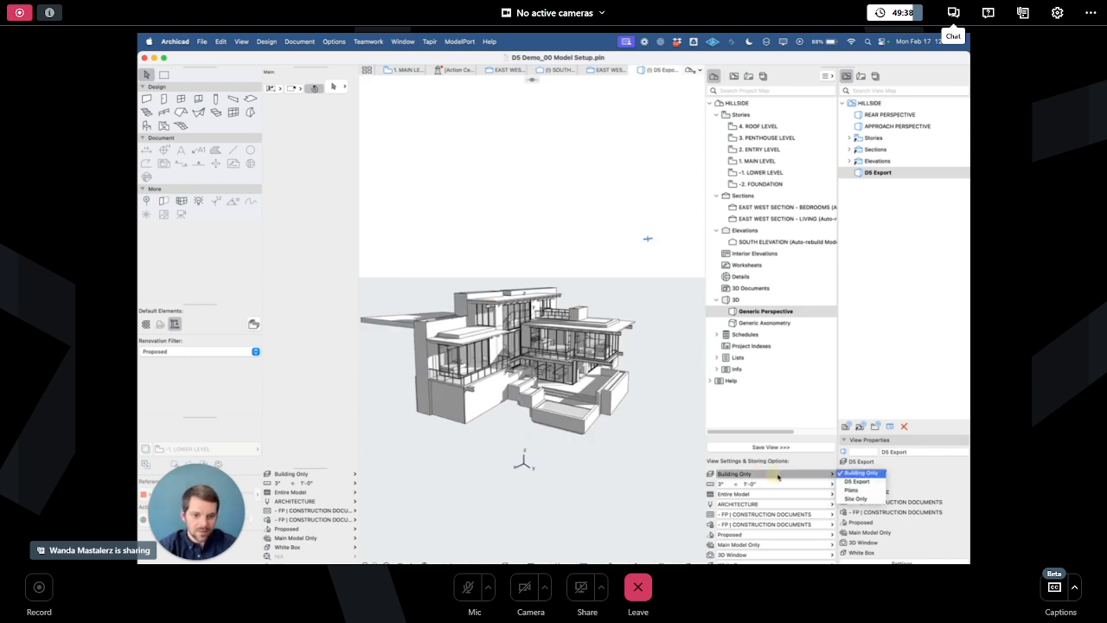
left_click(864, 492)
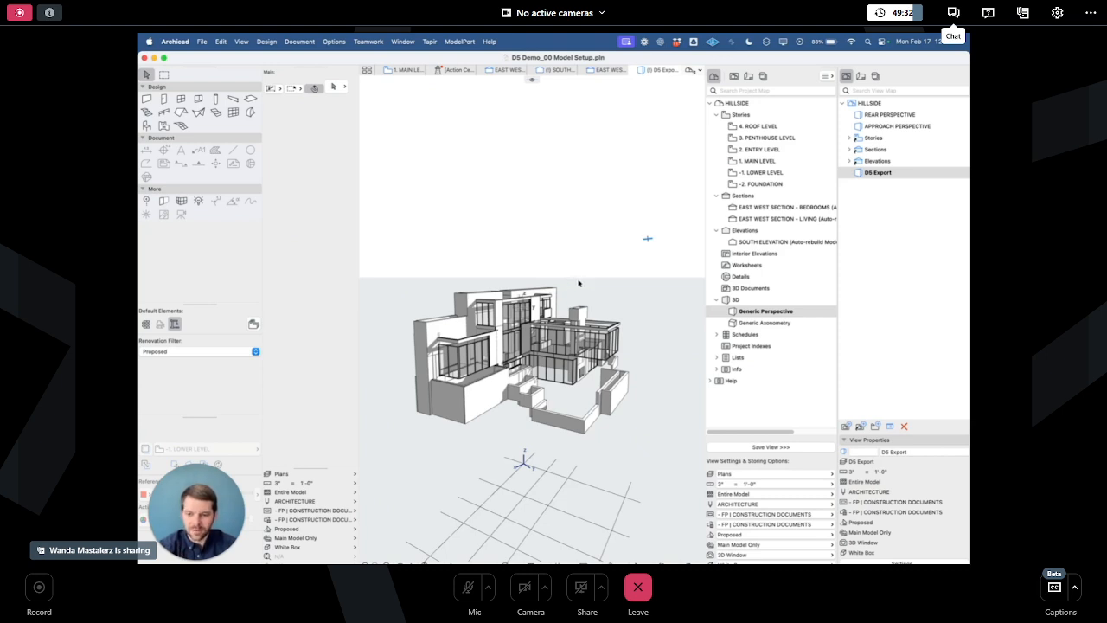
double_click(878, 173)
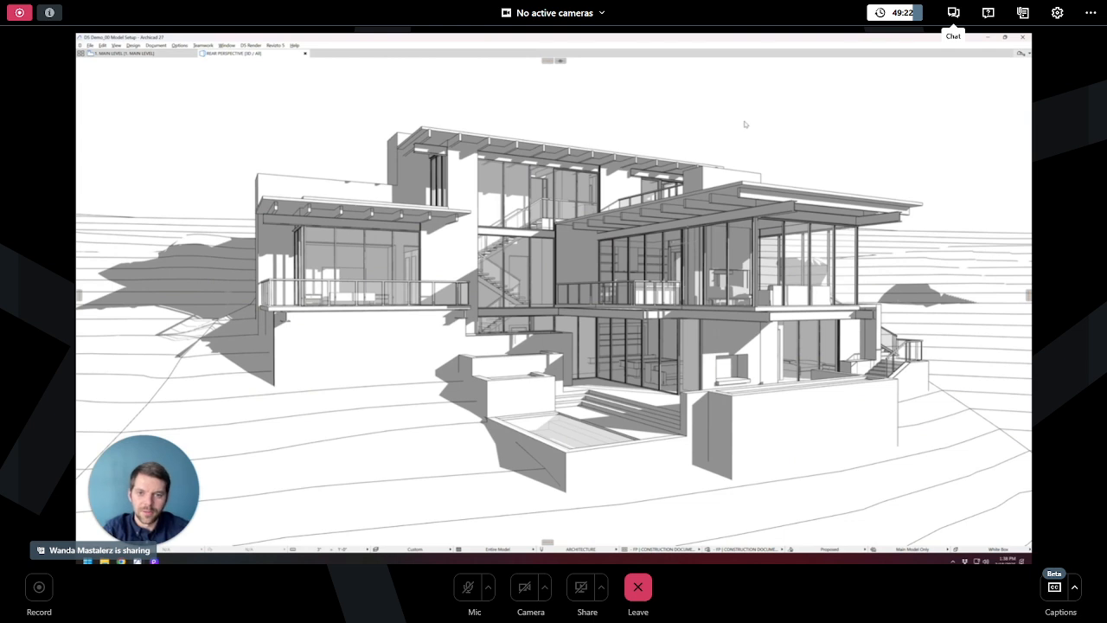
- Switch the 3D window style to Full Color
left_click(1028, 551)
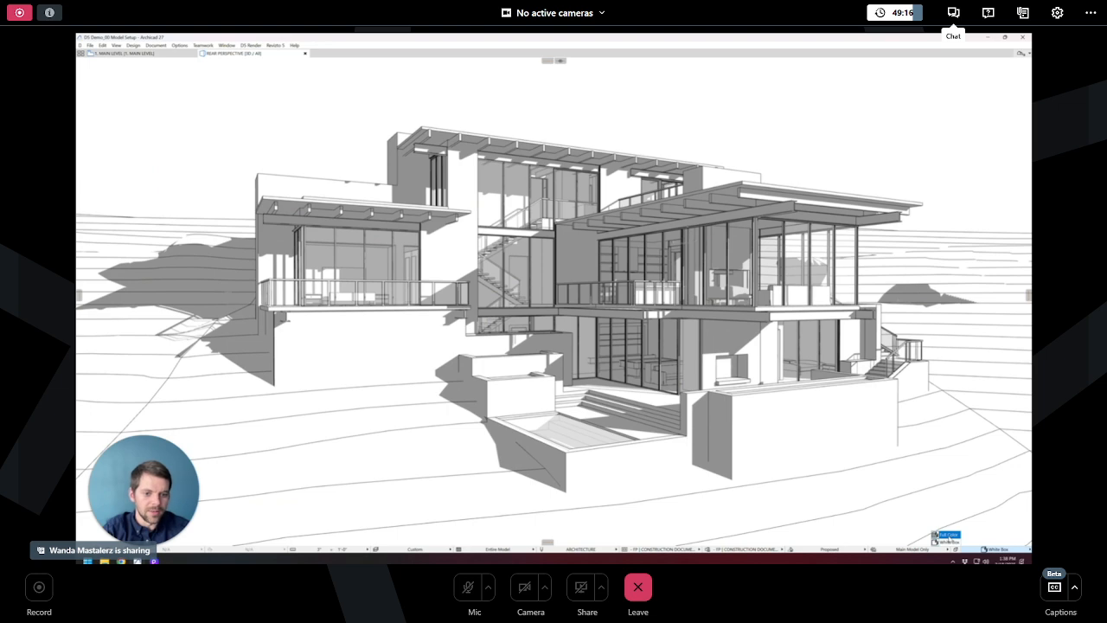
left_click(949, 535)
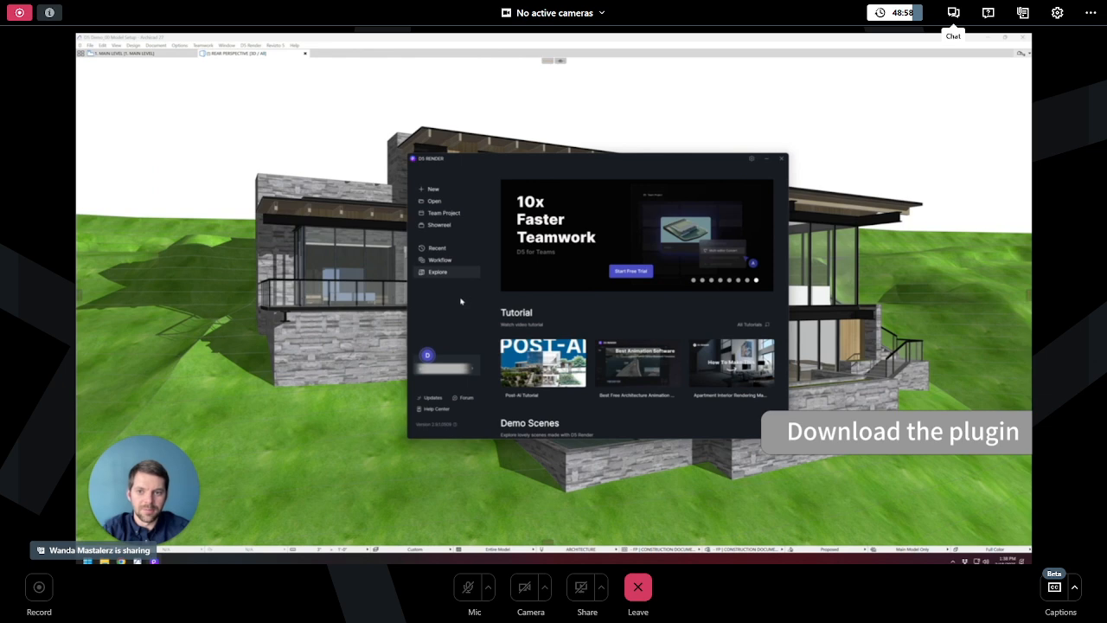
- Open the D5 Render workflow page and browse its sync plugin list for the Archicad plugins
left_click(441, 260)
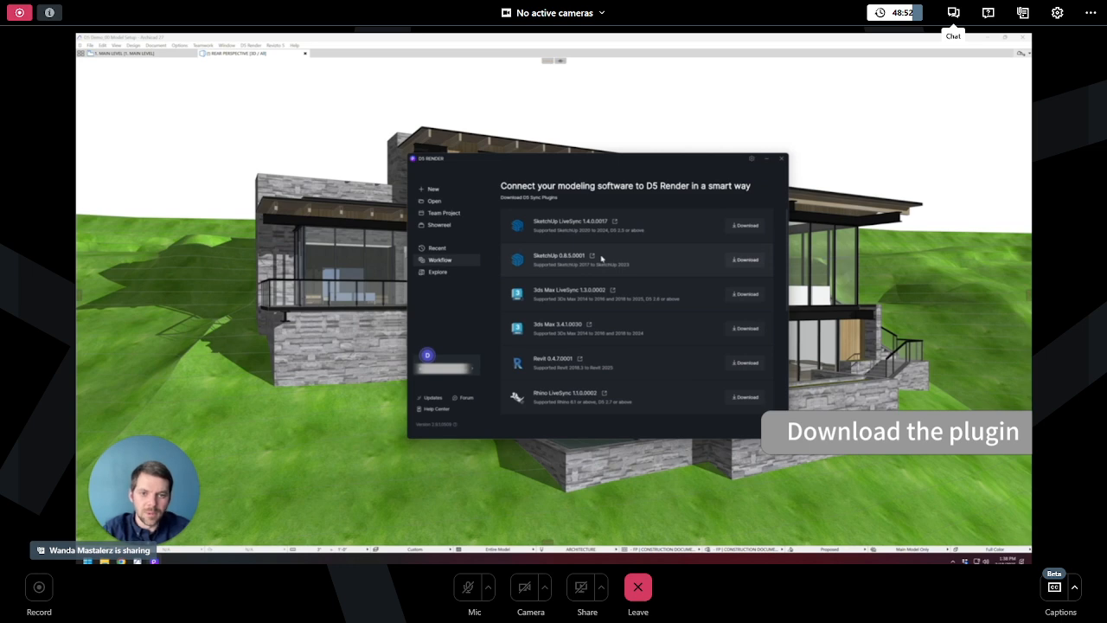
scroll(601, 258, "down", 5)
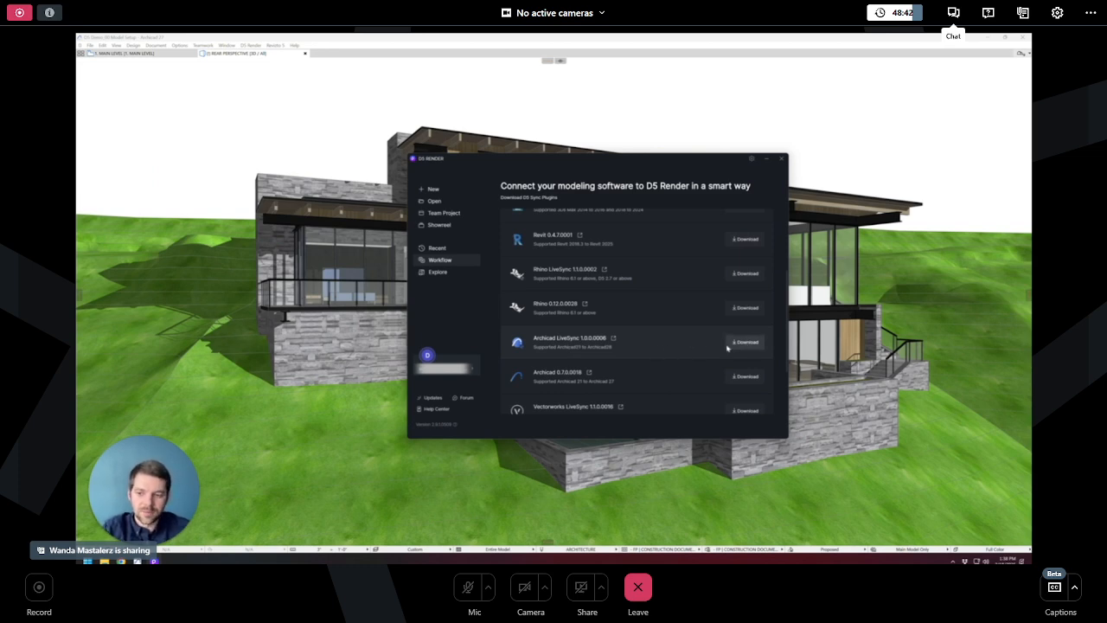
- Start D5 Render from the Archicad plugin menu and sync the model into a new project
left_click(255, 45)
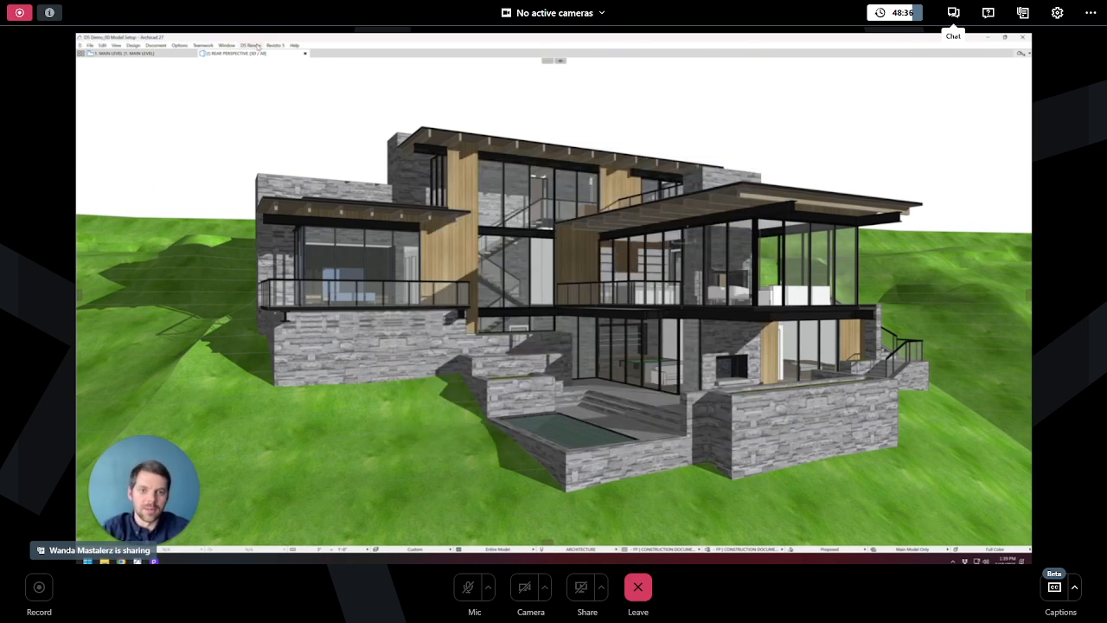
left_click(258, 46)
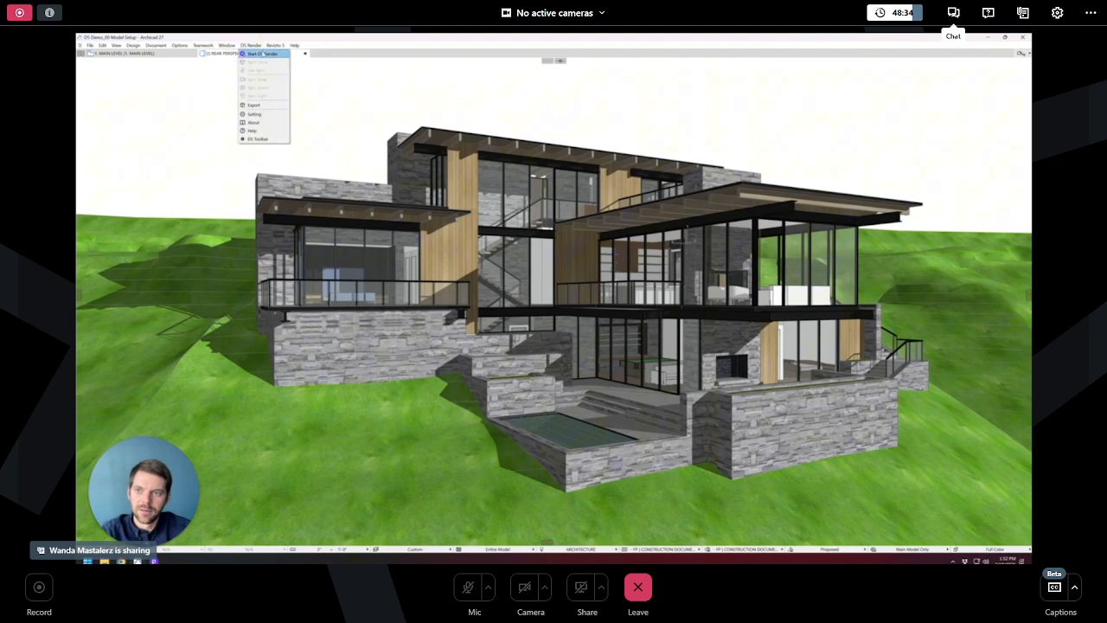
left_click(273, 55)
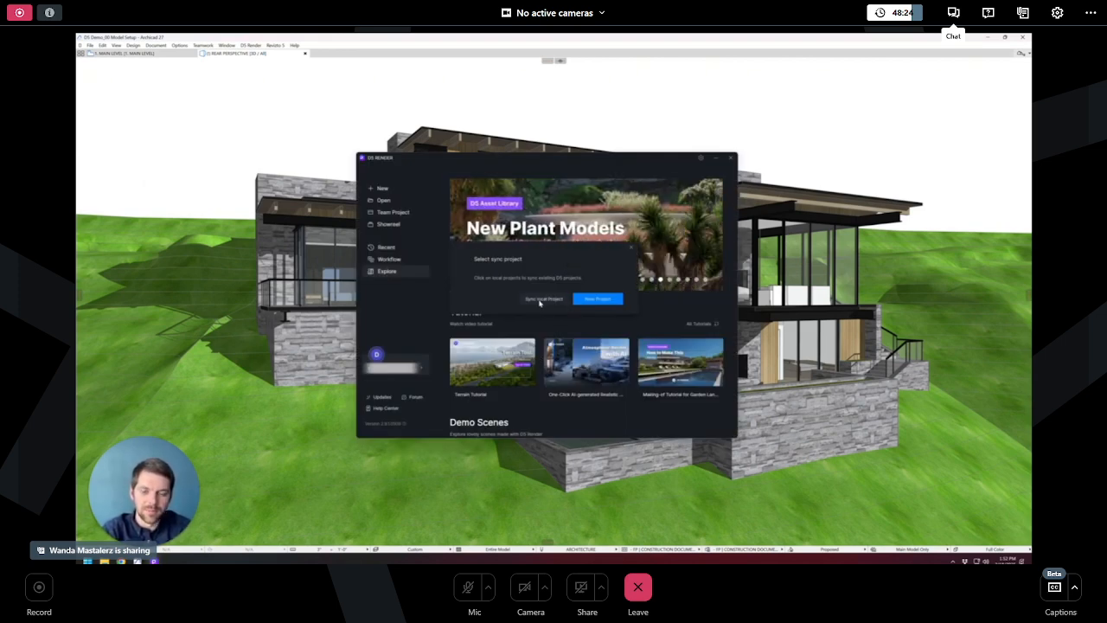
left_click(608, 301)
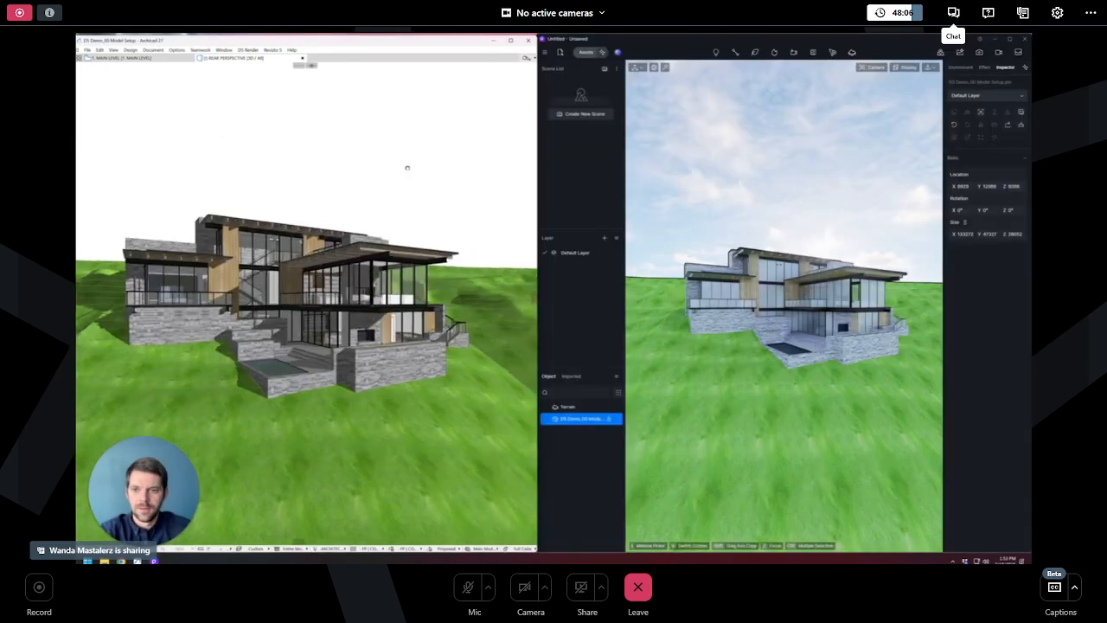
- Orbit and zoom the Archicad 3D view to check that the D5 camera follows it live
middle_click_drag(408, 168, 332, 168, "shift")
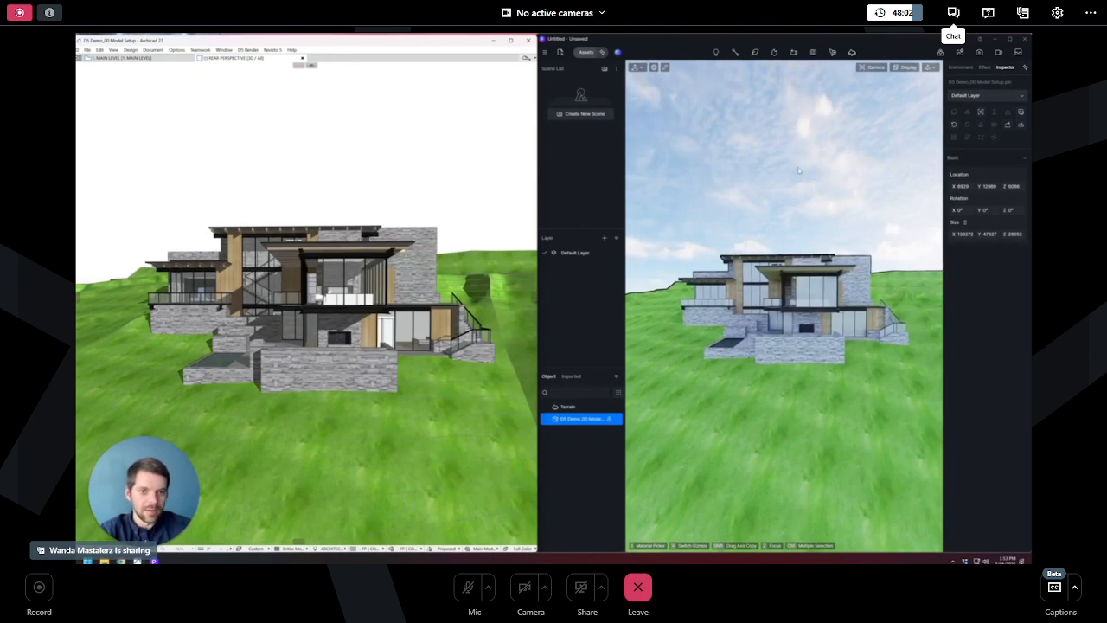
scroll(272, 181, "up", 5)
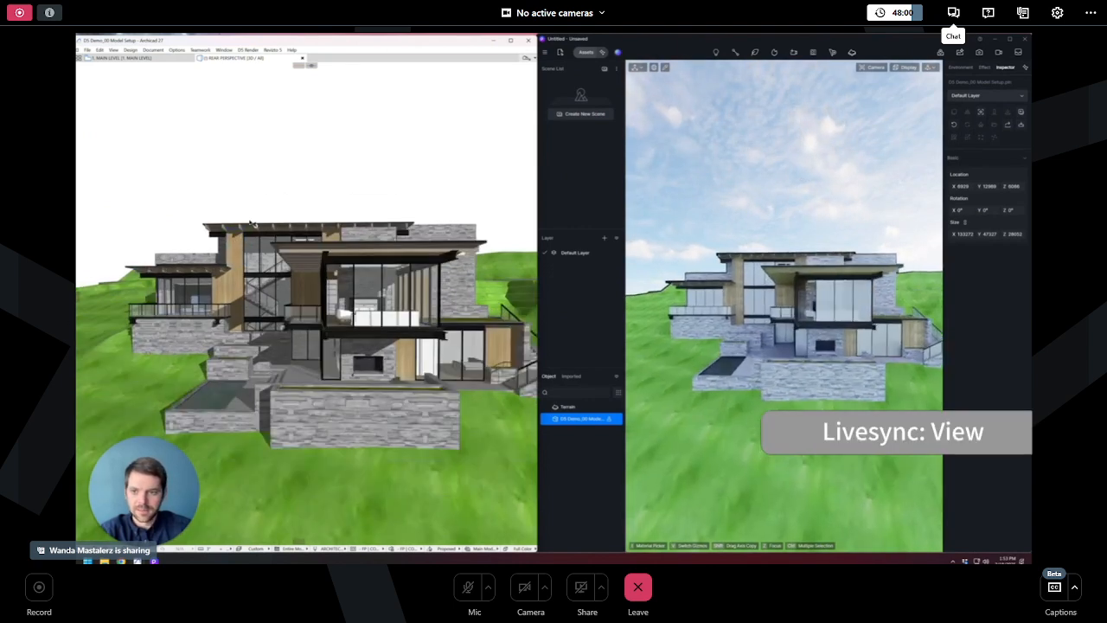
middle_click_drag(272, 181, 294, 186, "shift")
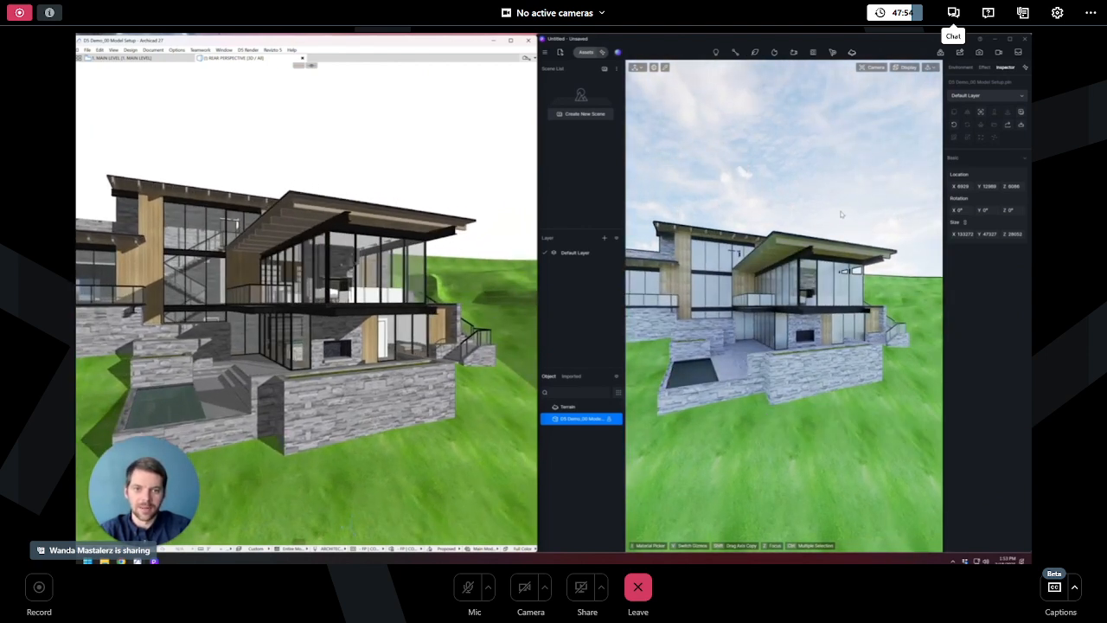
middle_click_drag(428, 162, 376, 178, "shift")
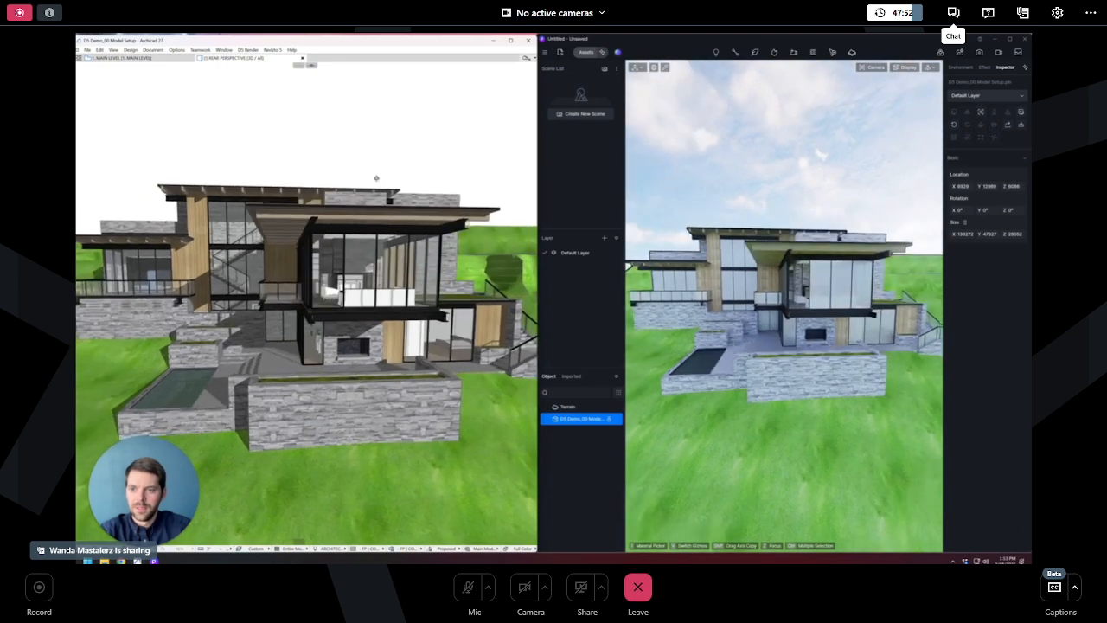
- Place a long horizontal beam above the house's roof in the 3D view, then deselect it
left_click(291, 219)
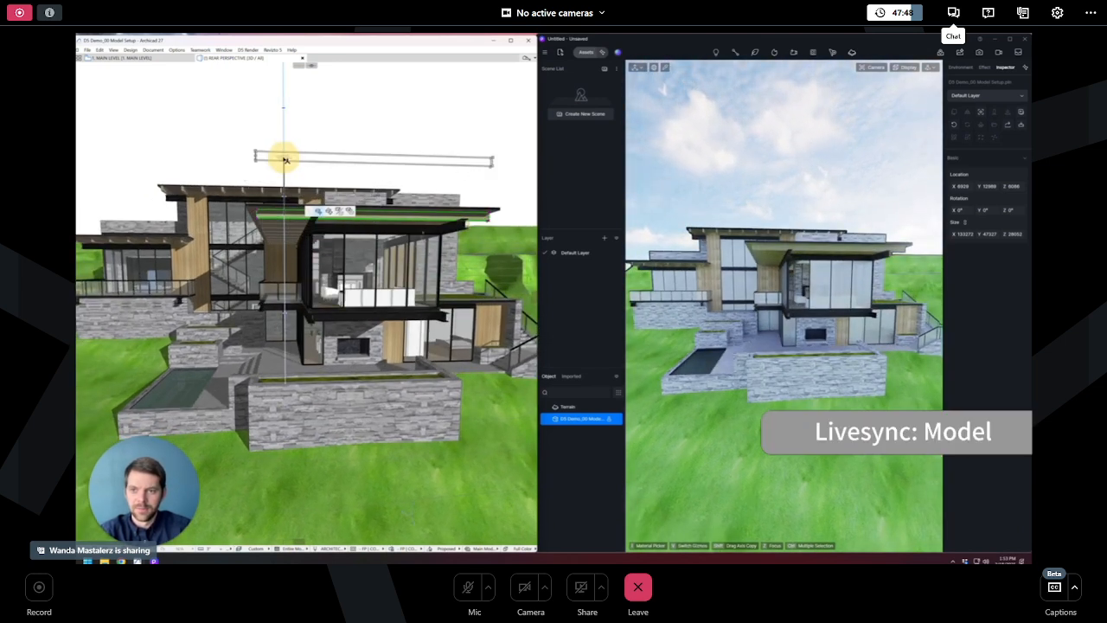
left_click(286, 161)
left_click(767, 185)
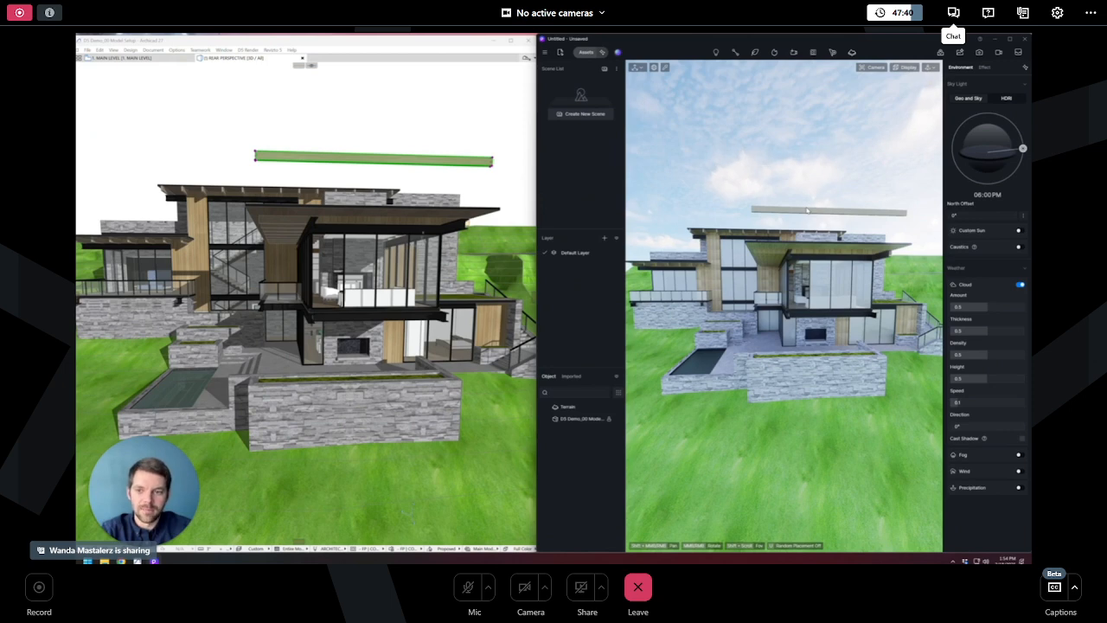
left_click(432, 118)
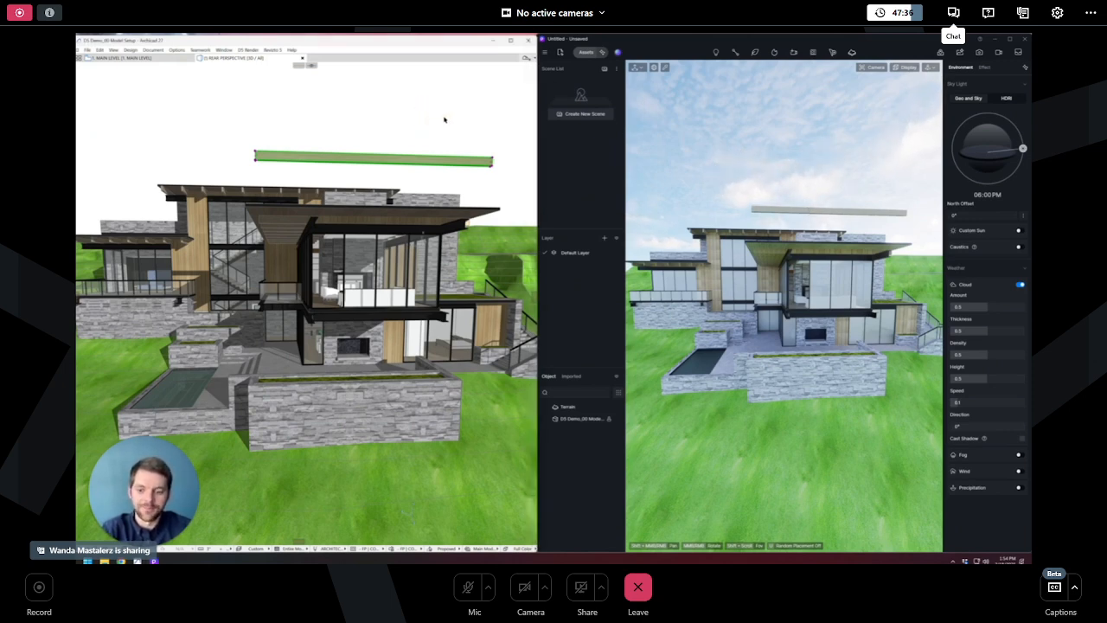
left_click(439, 115)
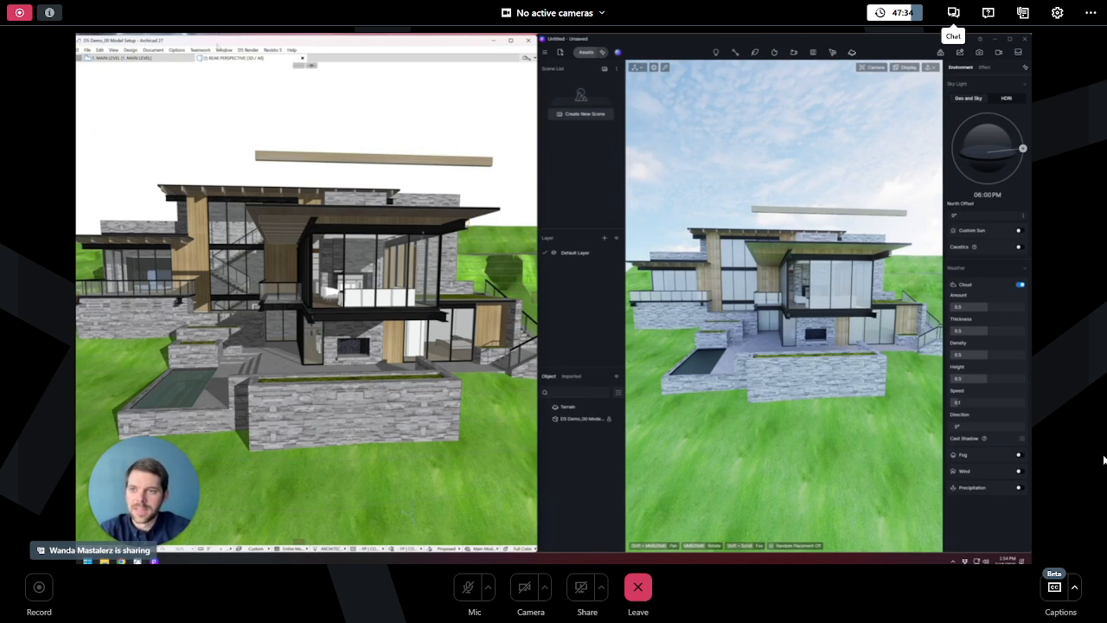
- Toggle Live Sync off and back on from the D5 Render plugin menu
left_click(249, 51)
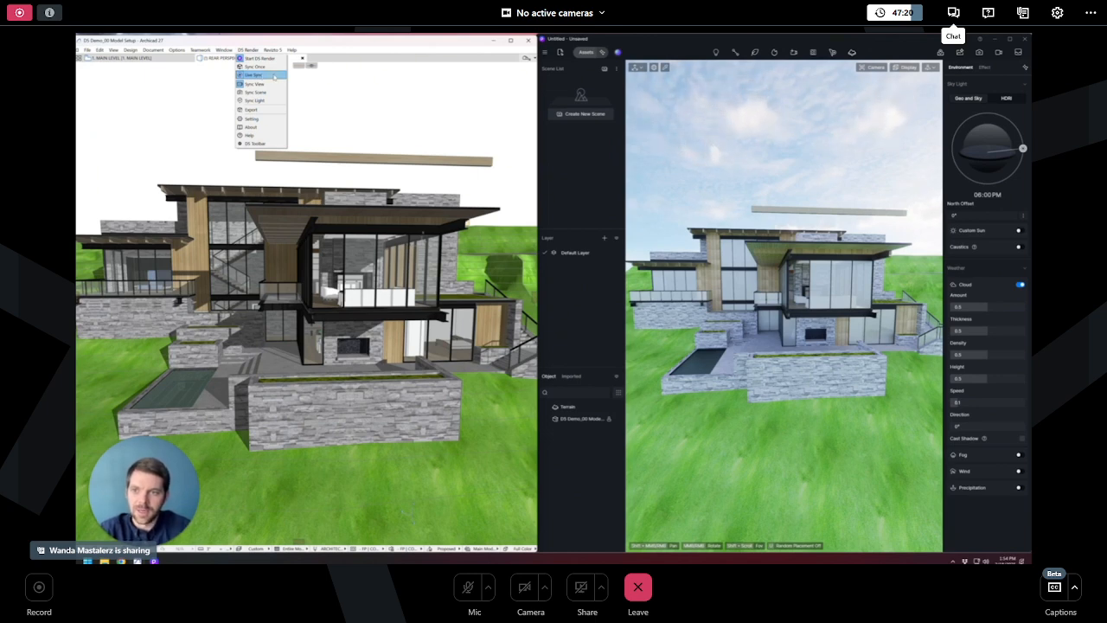
left_click(259, 75)
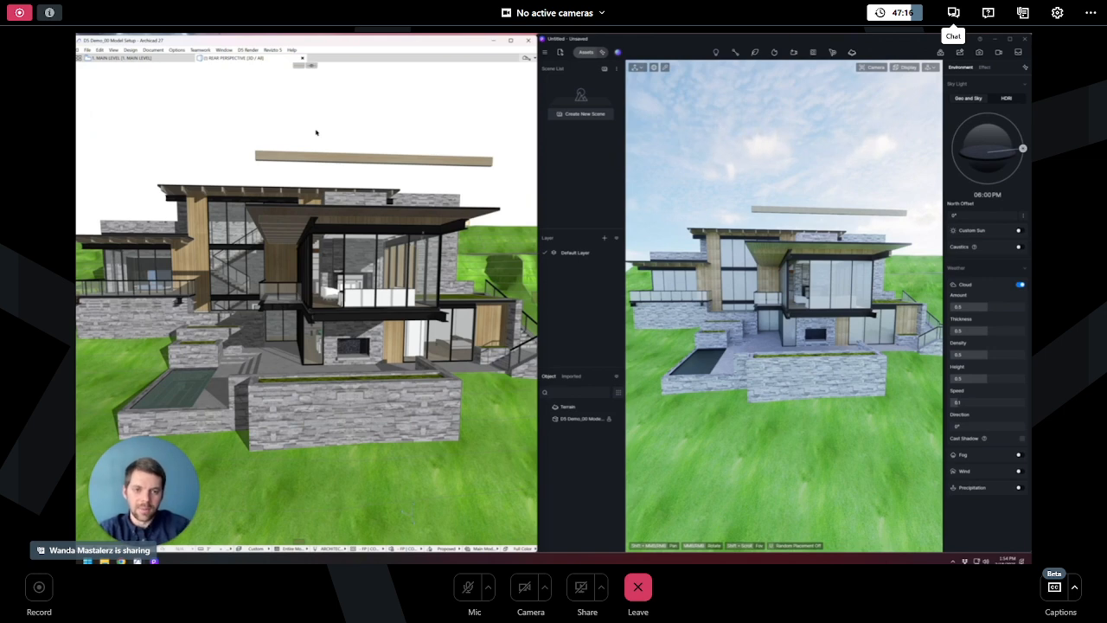
left_click(247, 51)
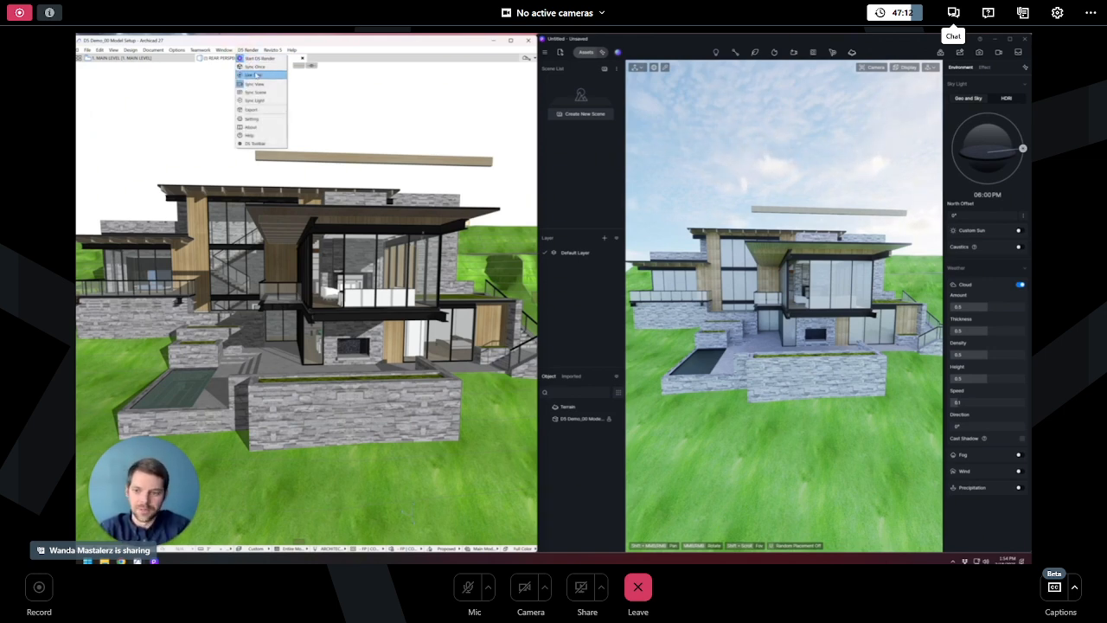
left_click(253, 75)
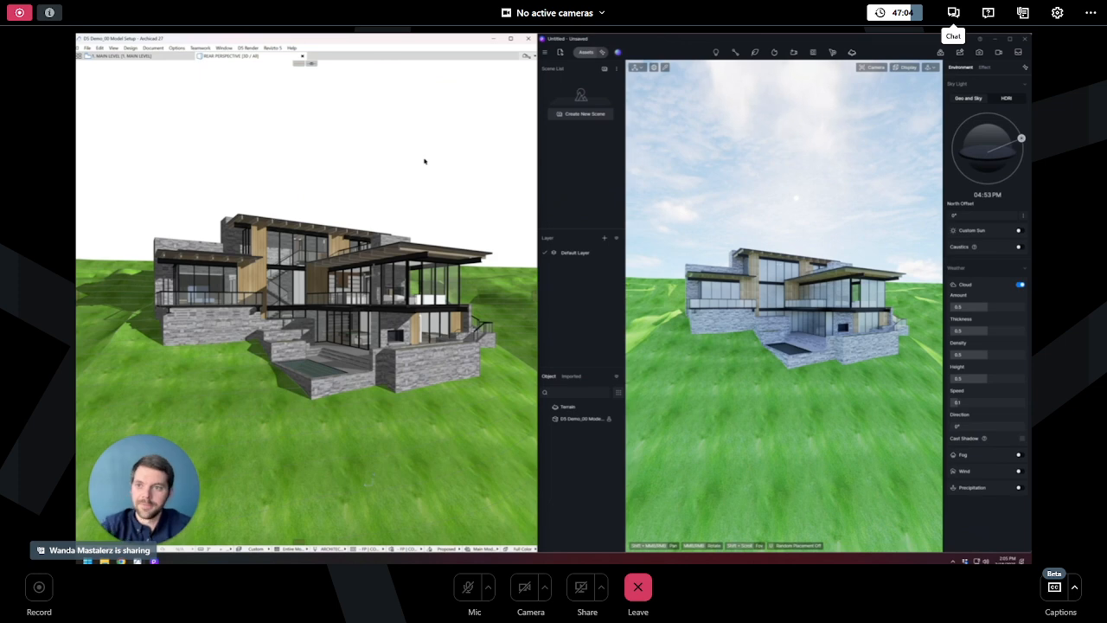
- Switch to the floor plan and place six lamps in two columns inside the room with the Lamp tool
key("F2")
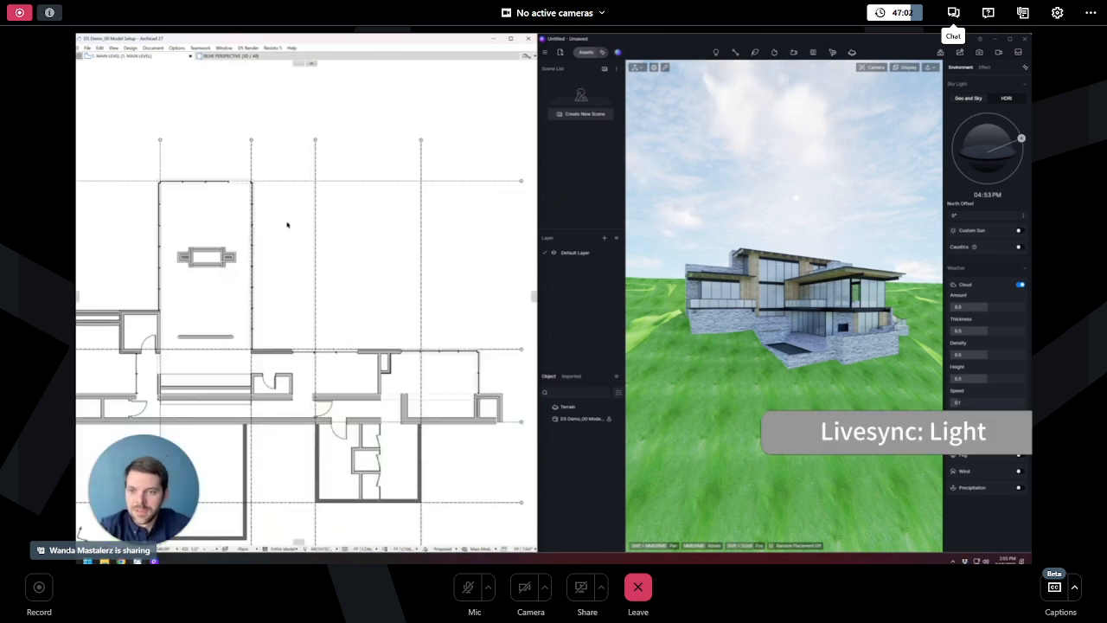
left_click(152, 47)
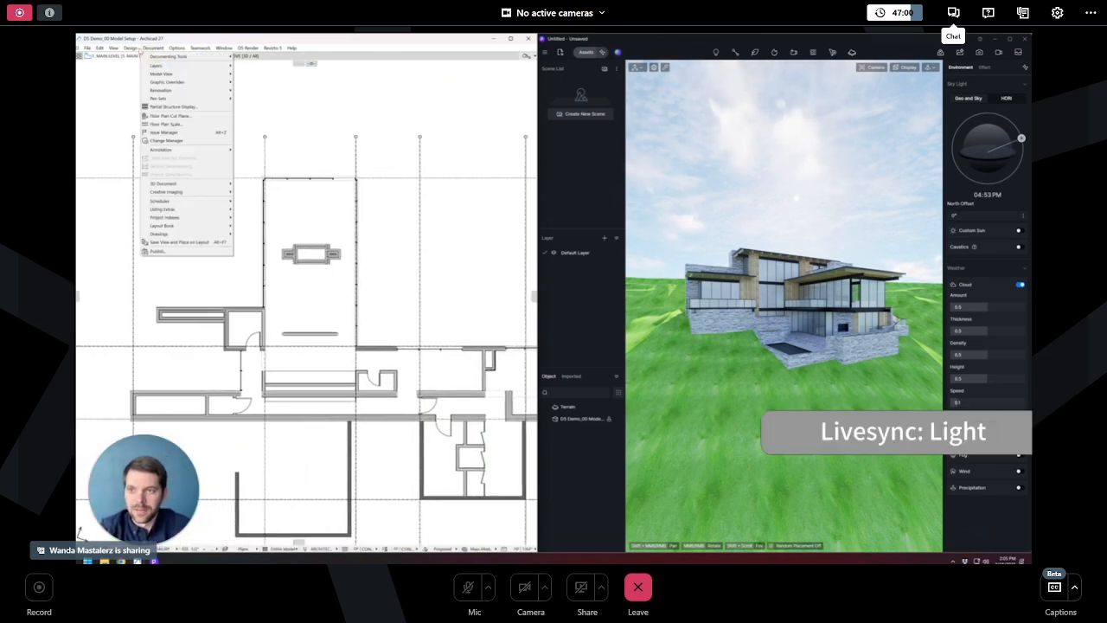
mouse_move(129, 48)
mouse_move(177, 57)
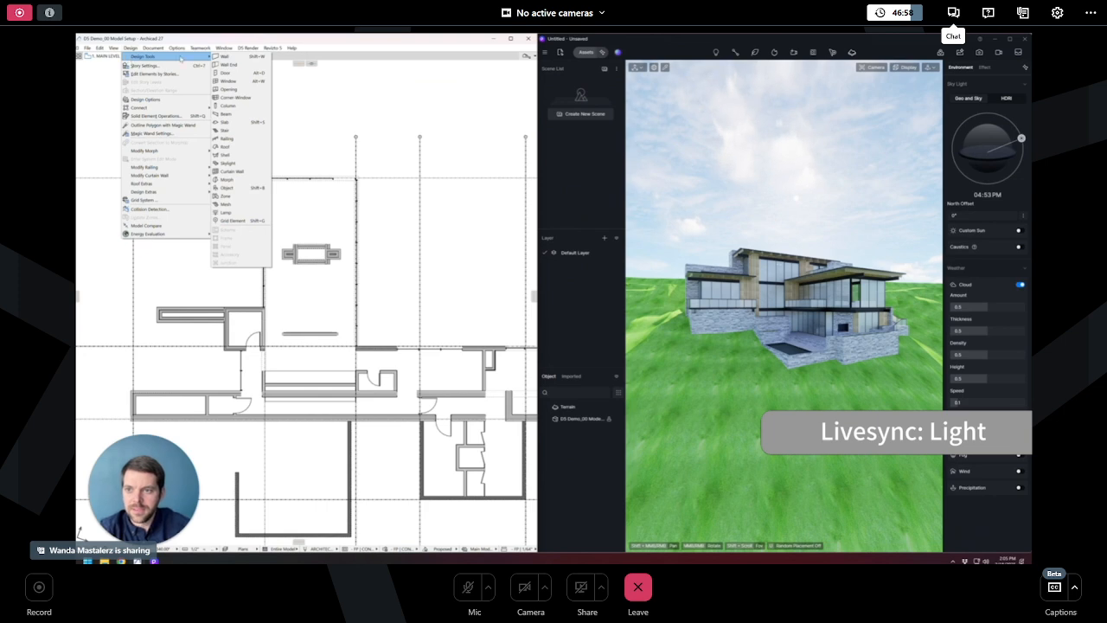
left_click(226, 212)
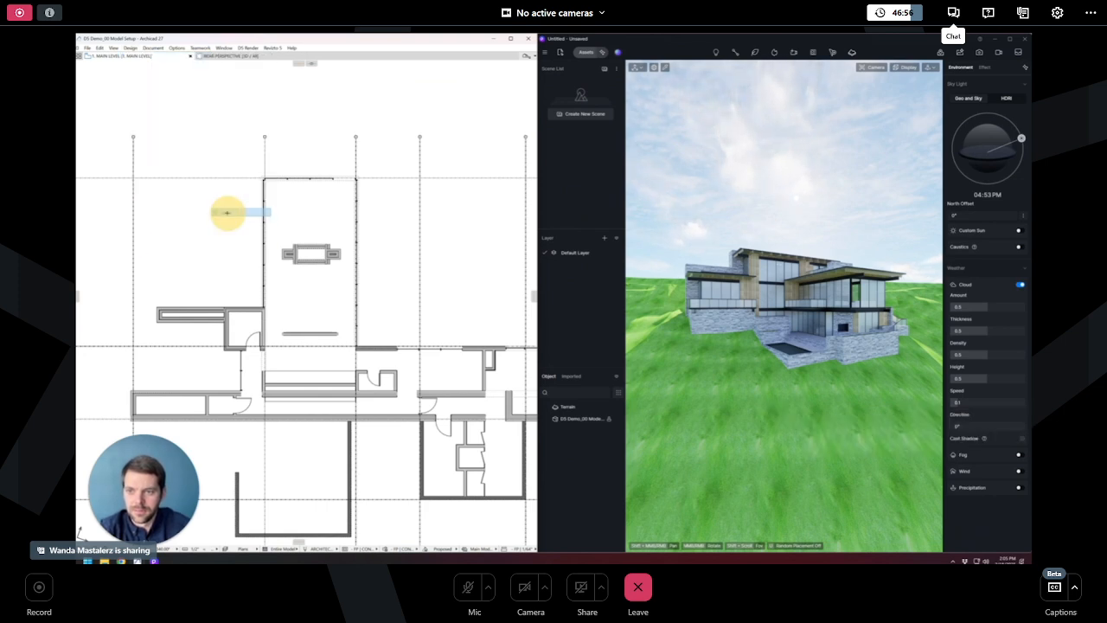
left_click(289, 310)
left_click(334, 310)
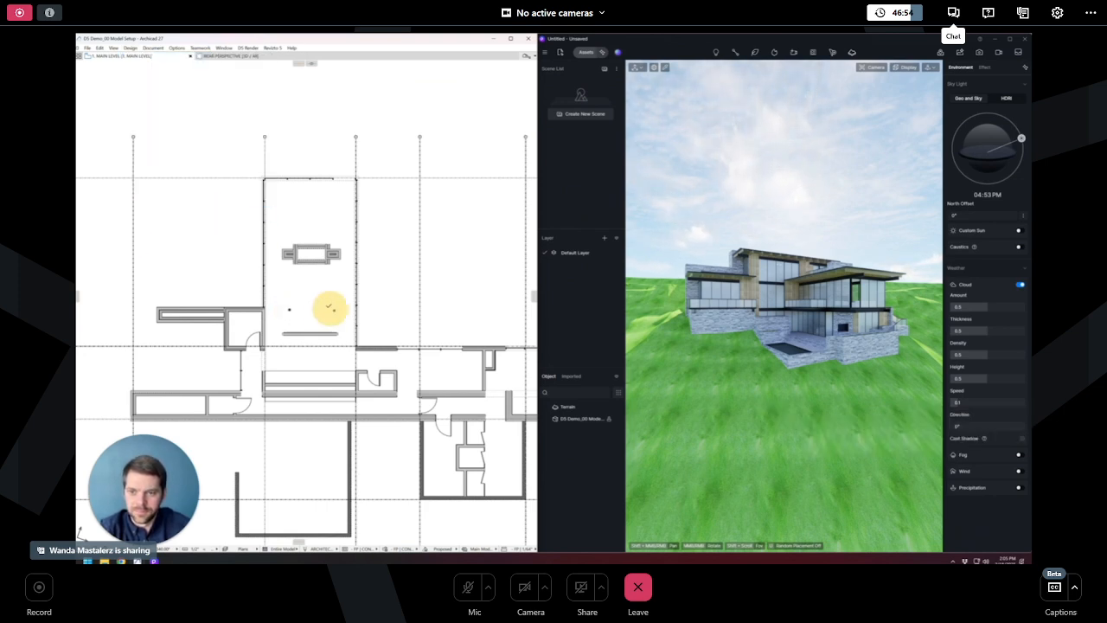
left_click(285, 220)
left_click(331, 217)
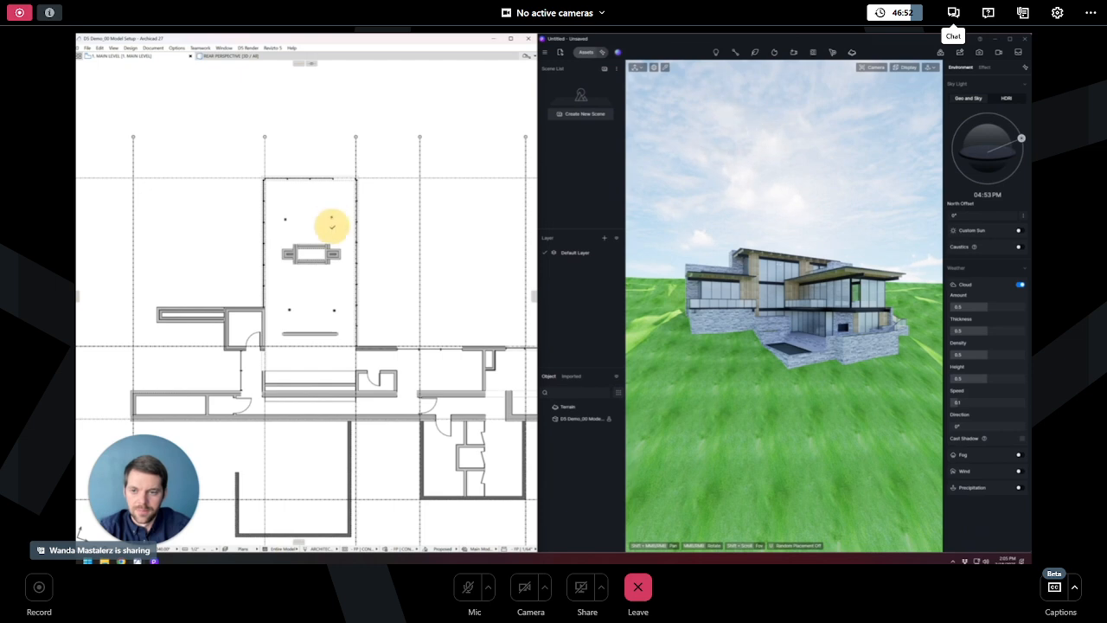
left_click(335, 283)
left_click(292, 282)
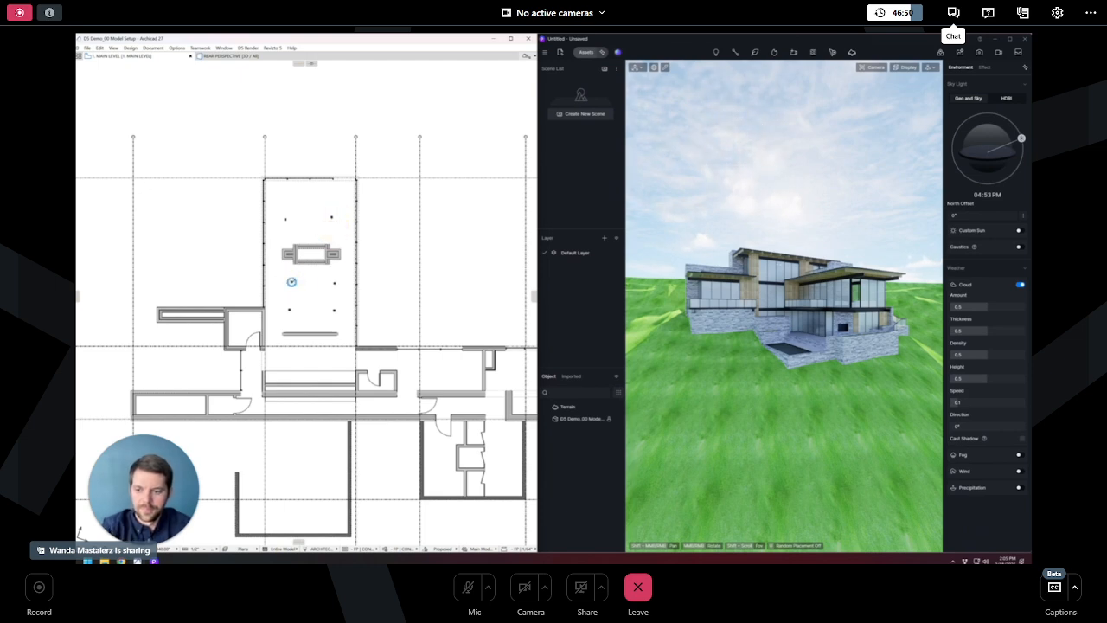
- Return to the 3D view and sync the lights to D5 Render
key("F3")
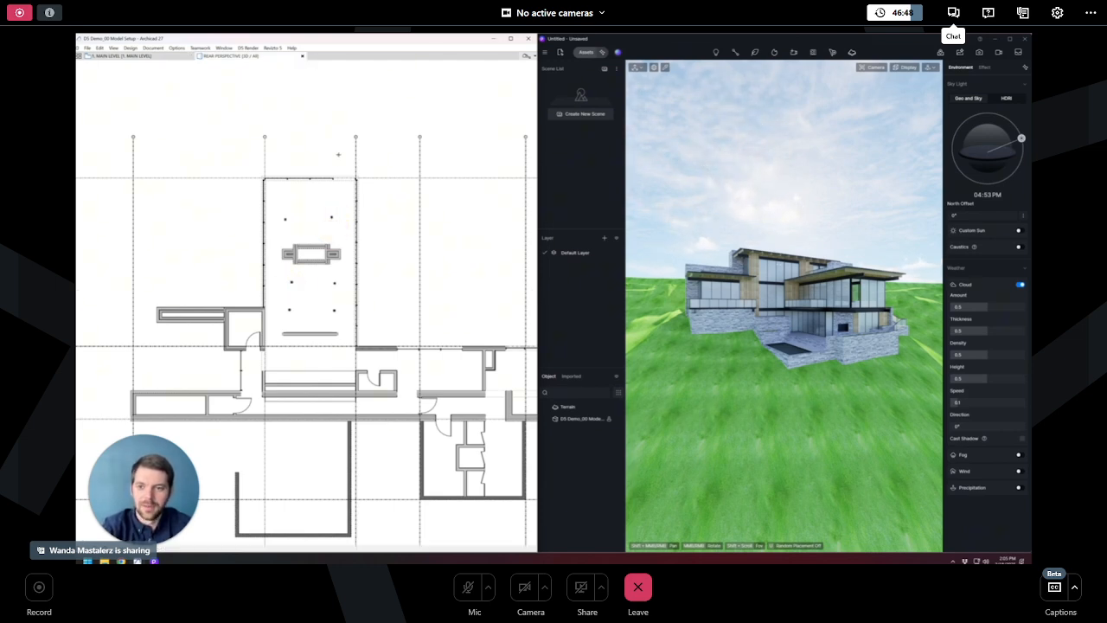
left_click(249, 47)
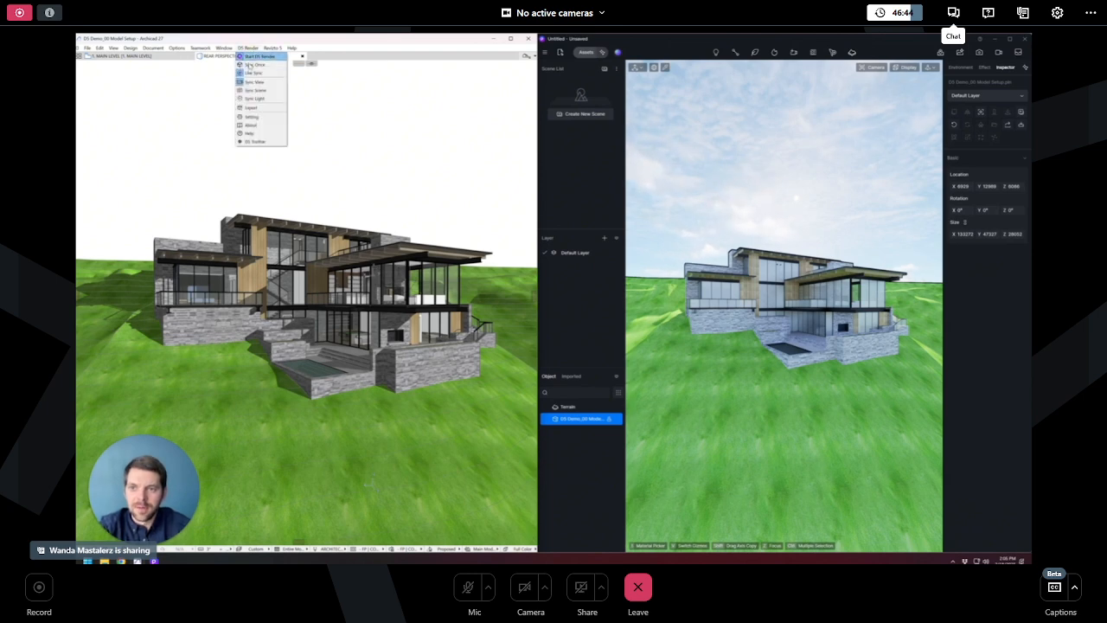
left_click(274, 101)
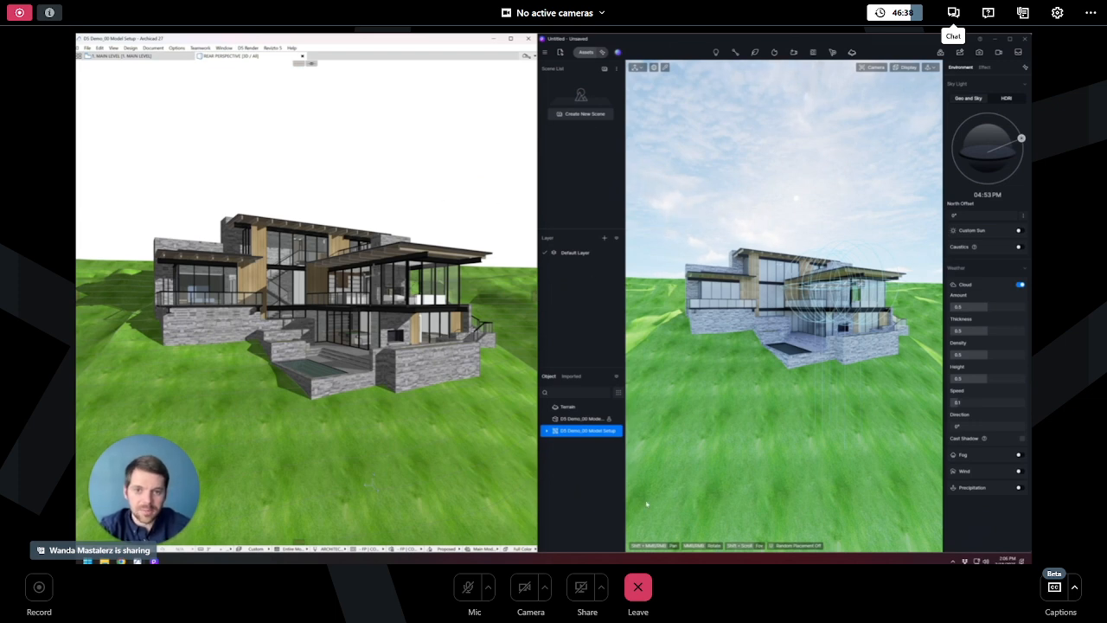
- Zoom into the D5 scene and move the Archicad 3D camera to inspect the synced lights and view
left_click(584, 496)
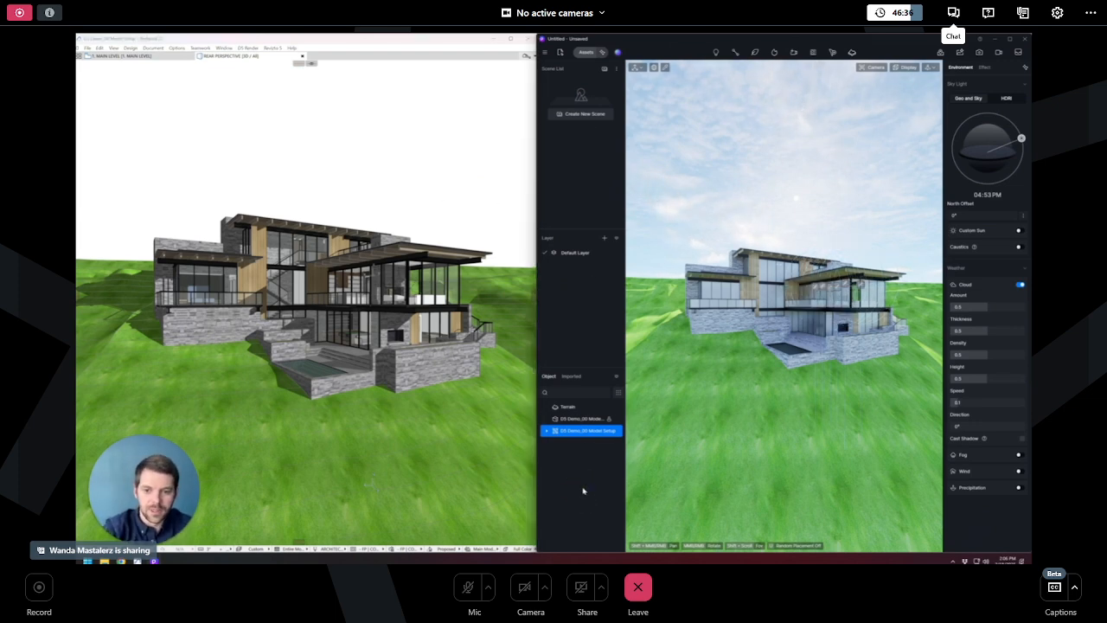
scroll(864, 299, "up", 10)
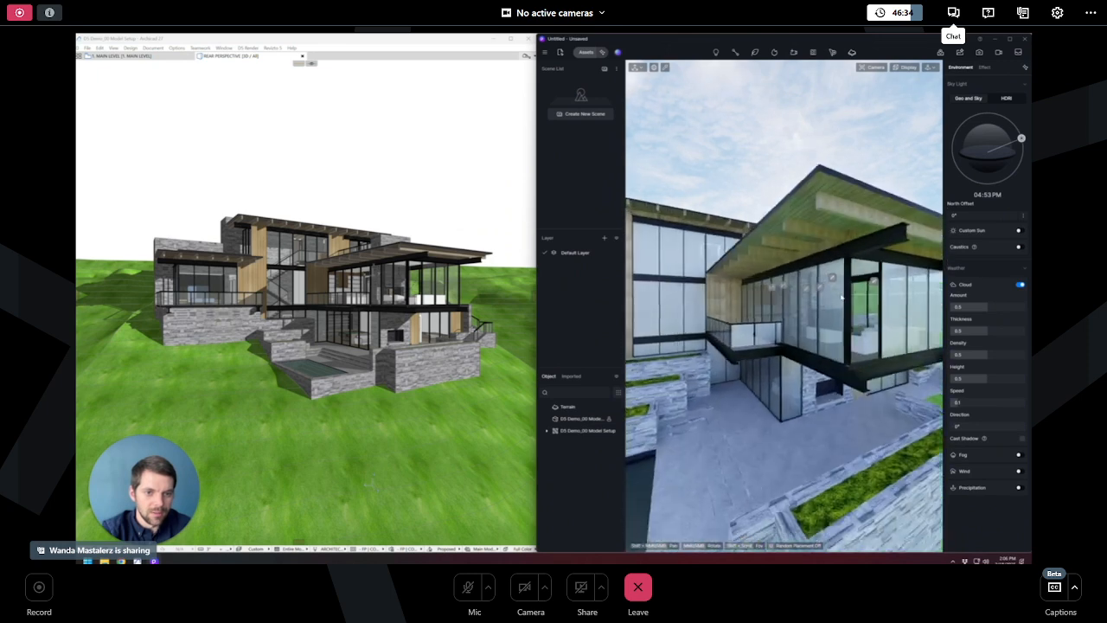
scroll(865, 299, "down", 4)
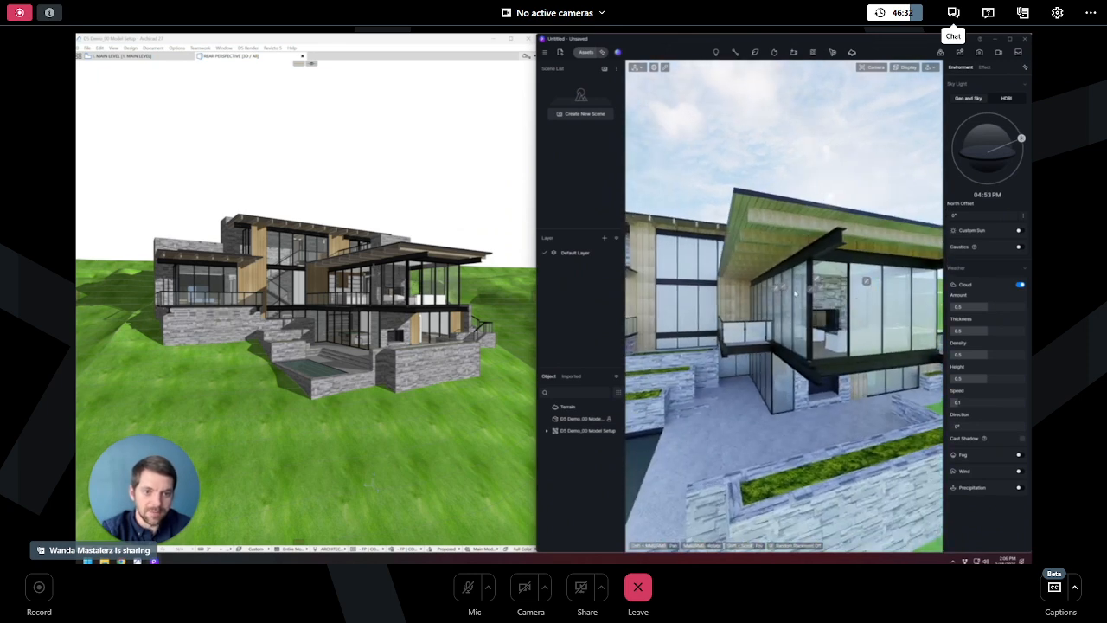
left_click(415, 178)
middle_click_drag(419, 178, 420, 180, "shift")
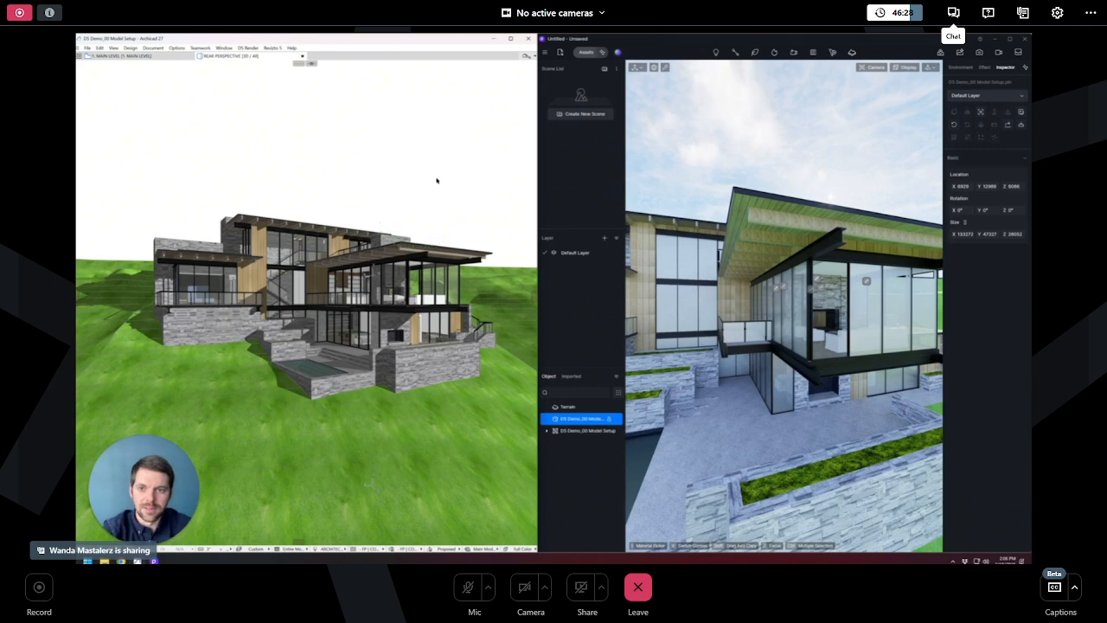
key("Up")
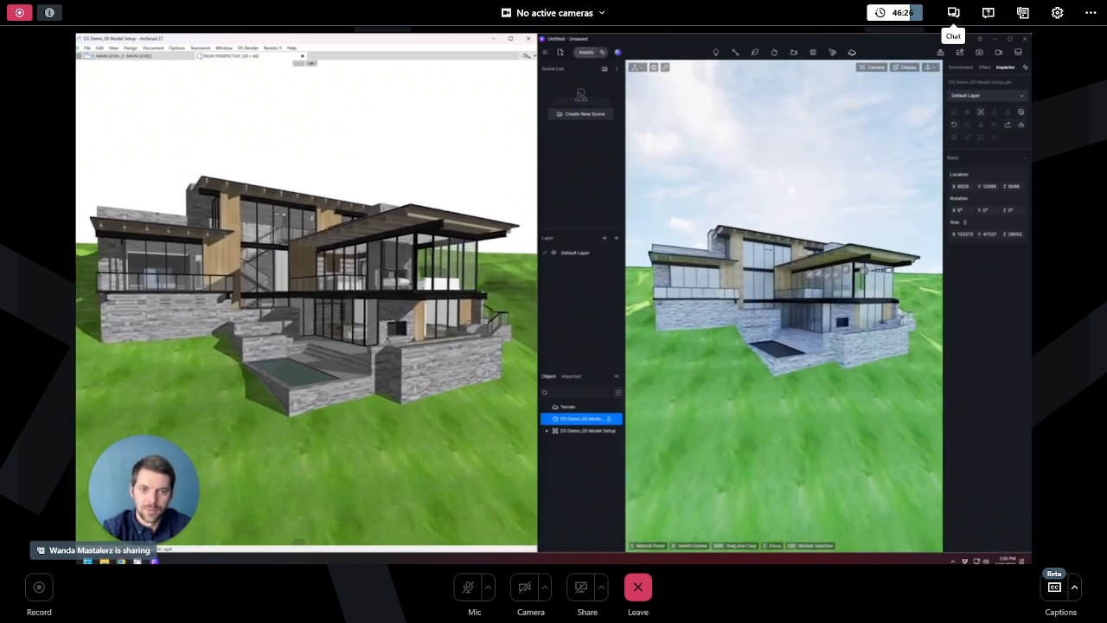
key("Up")
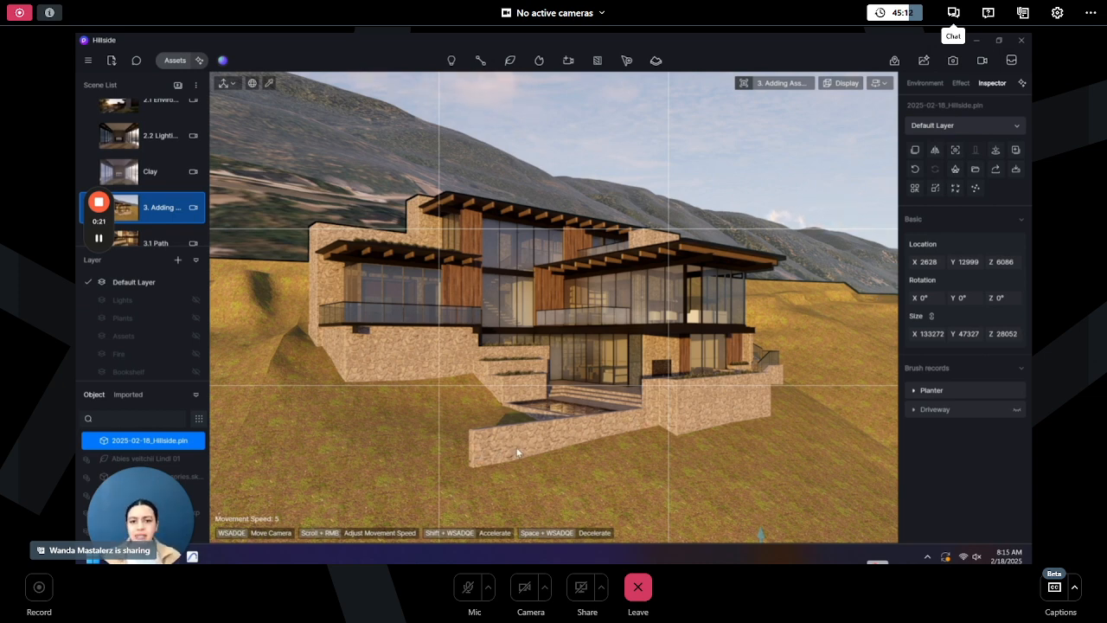
- Switch to the Archicad window of the Hillside project
left_click(192, 557)
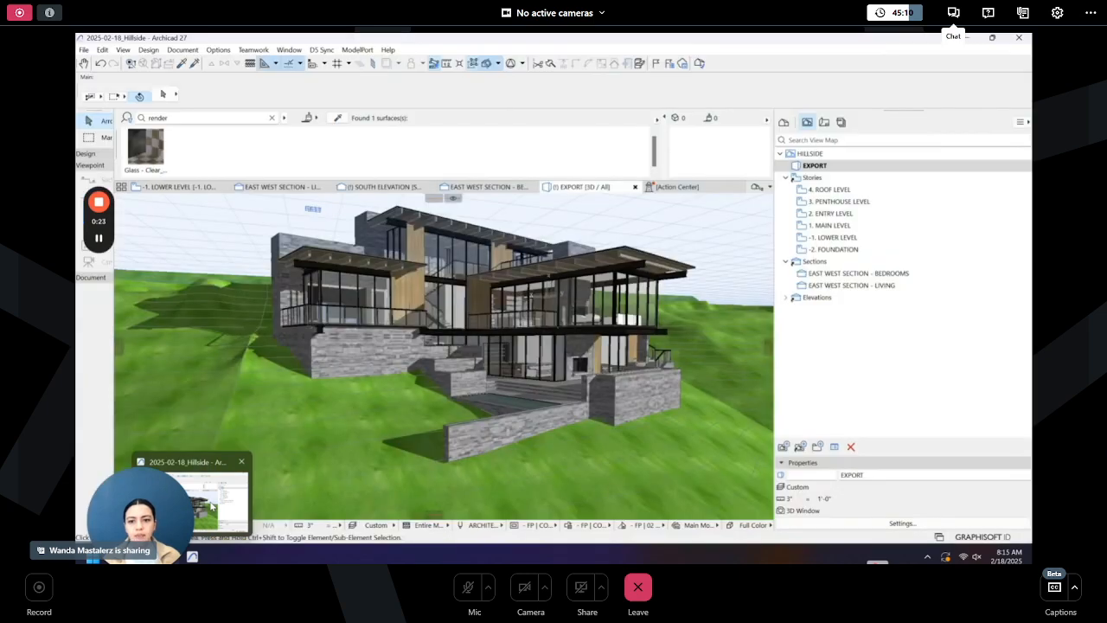
- Remove the restored wall segment in front of the house and sync the model to D5 Render
key("ctrl+z")
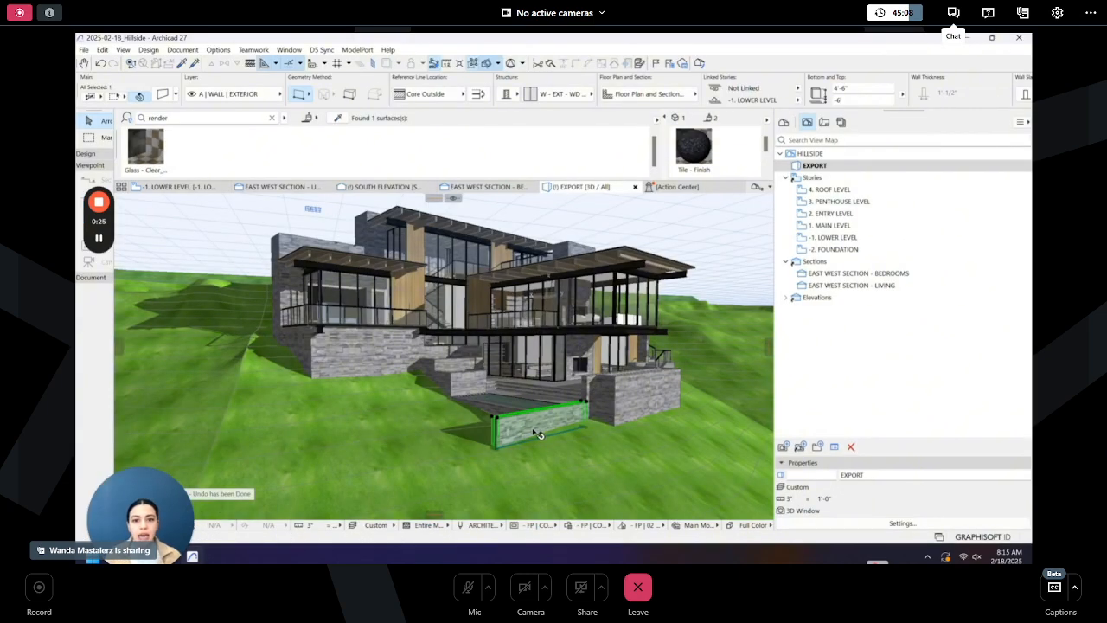
key("Delete")
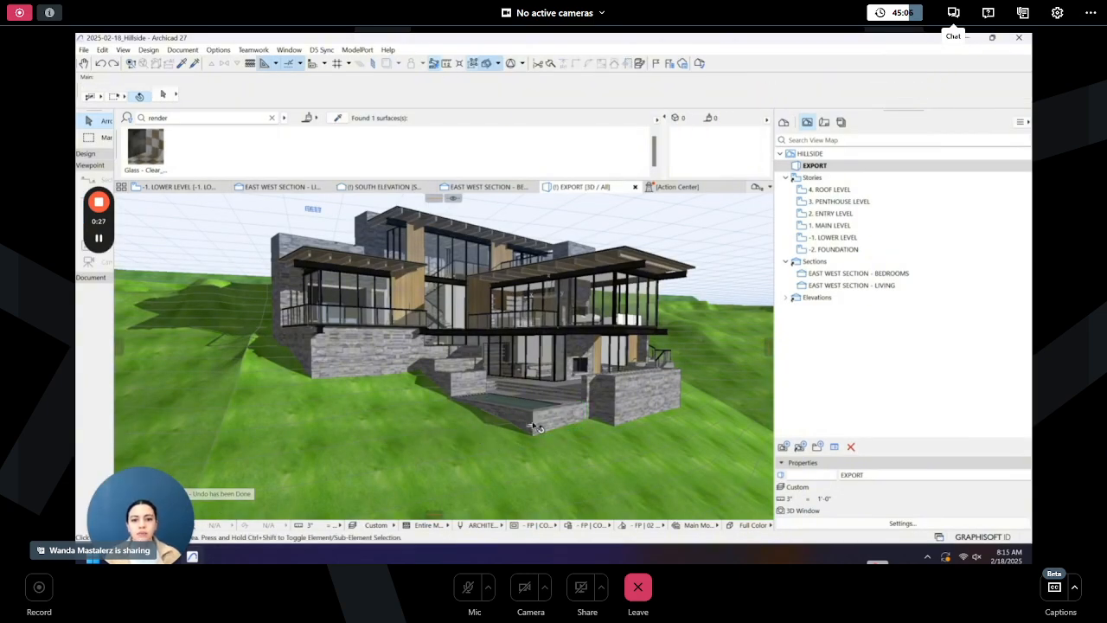
left_click(322, 49)
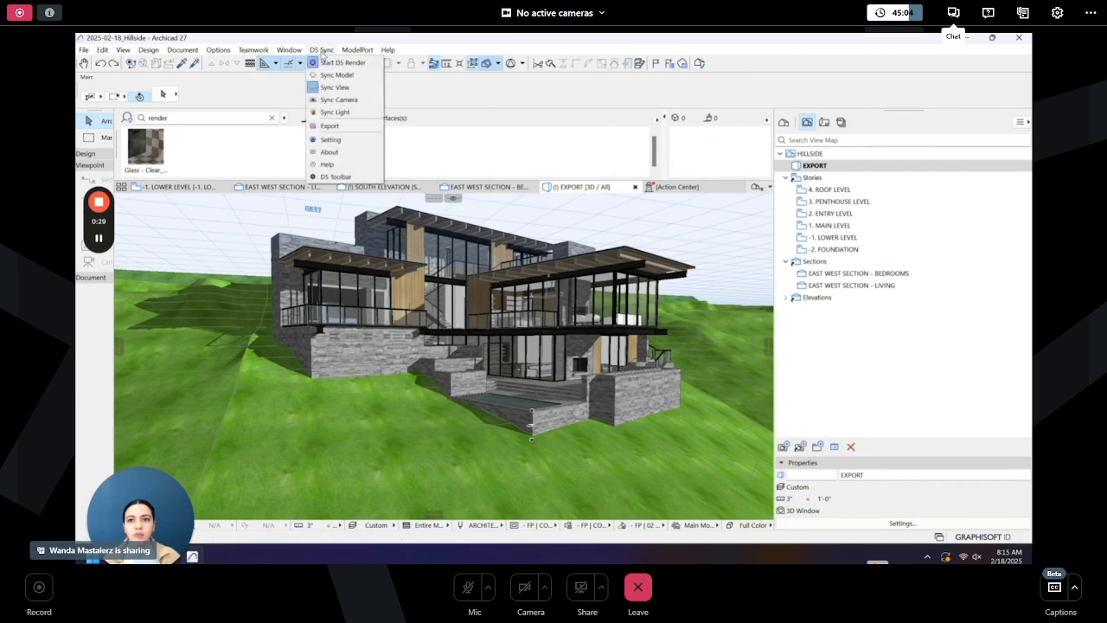
left_click(336, 76)
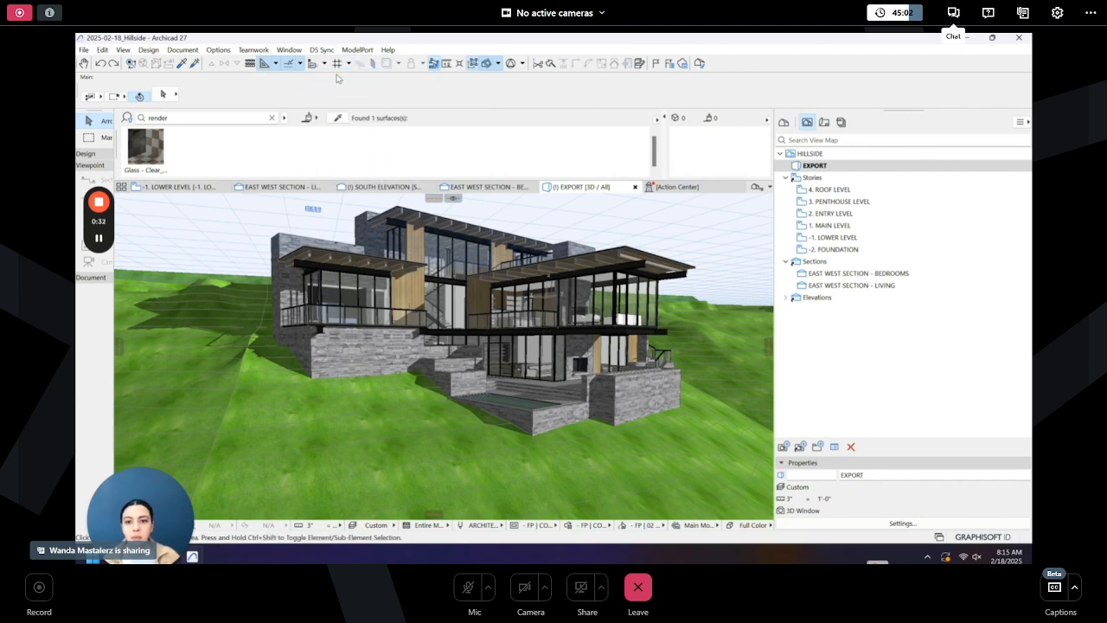
- Switch to the D5 Render window
mouse_move(173, 556)
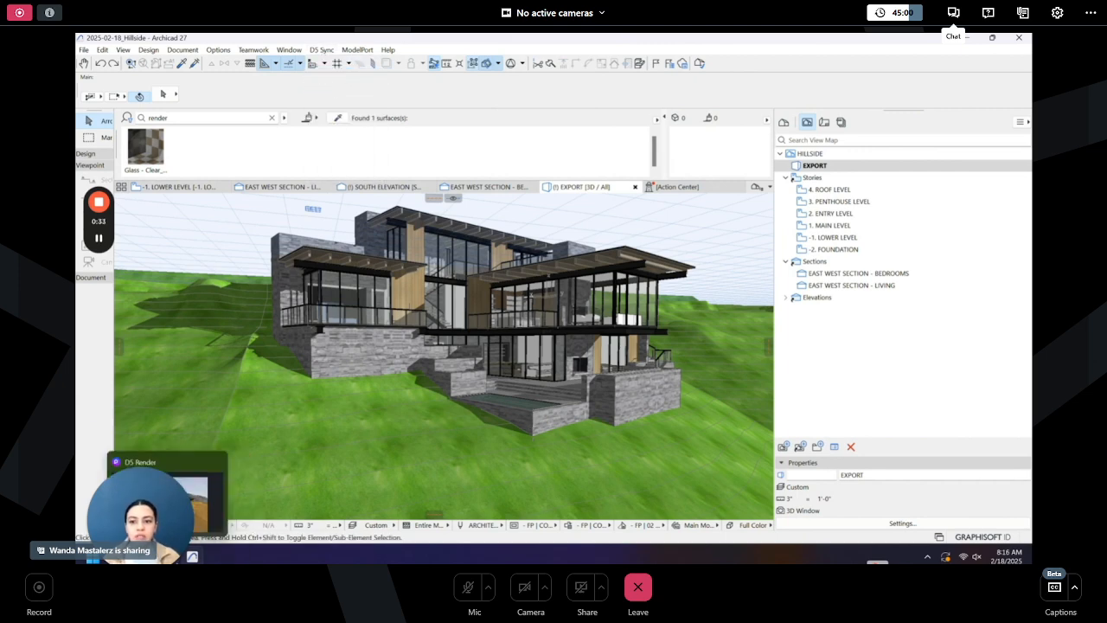
left_click(206, 523)
left_click(278, 494)
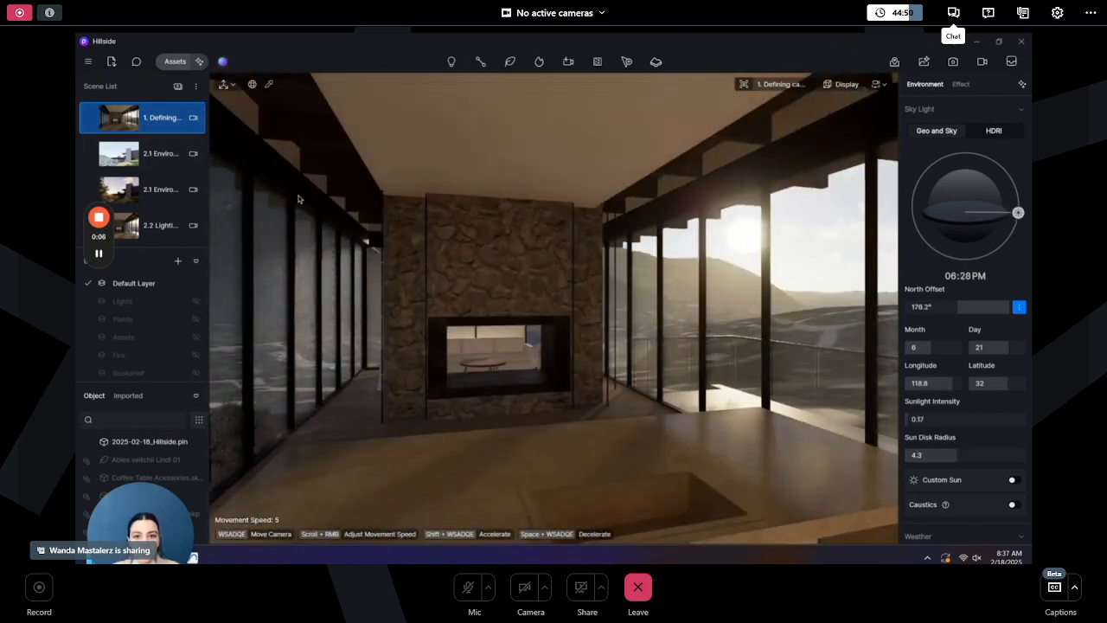
- Turn on the composition grid overlay in the viewport display options
left_click(877, 84)
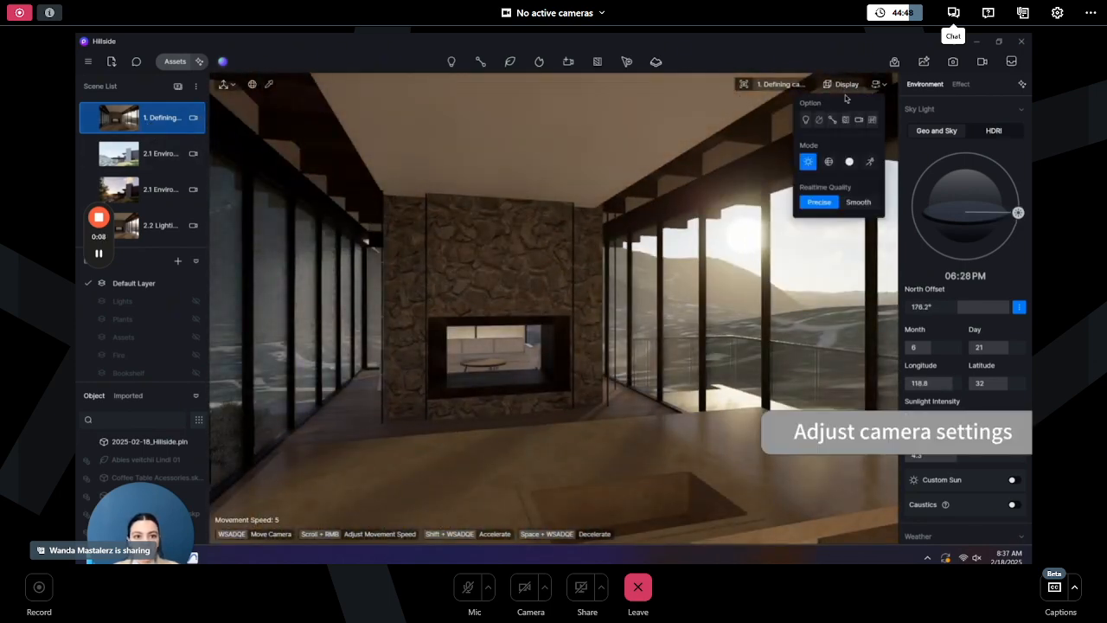
left_click(874, 121)
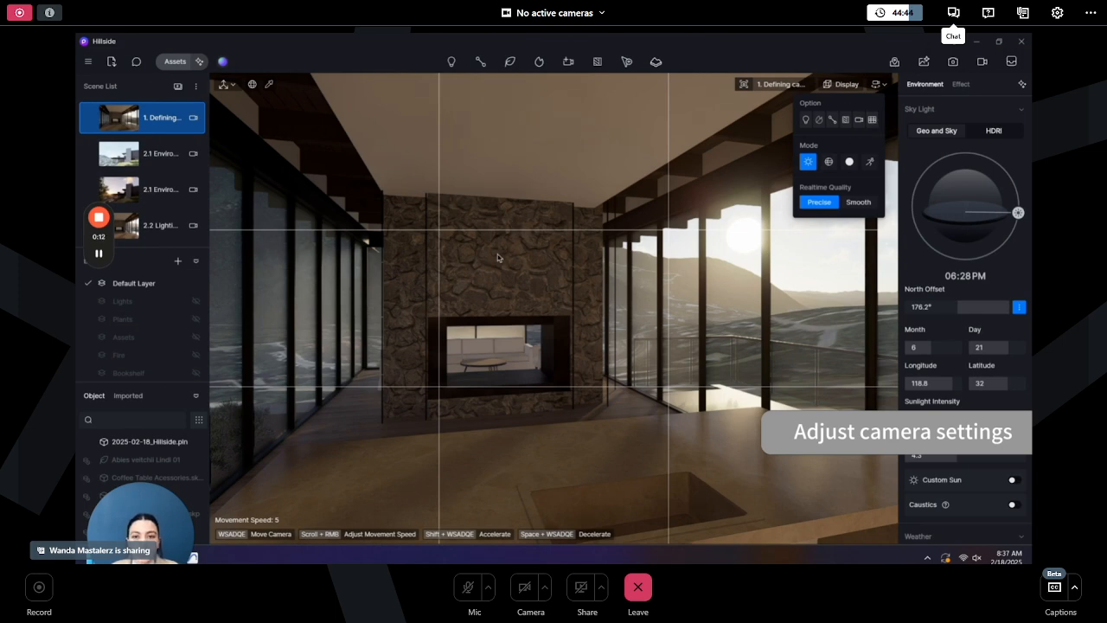
- Reframe the camera straight on the fireplace and set its focal length to 24mm
left_click(765, 85)
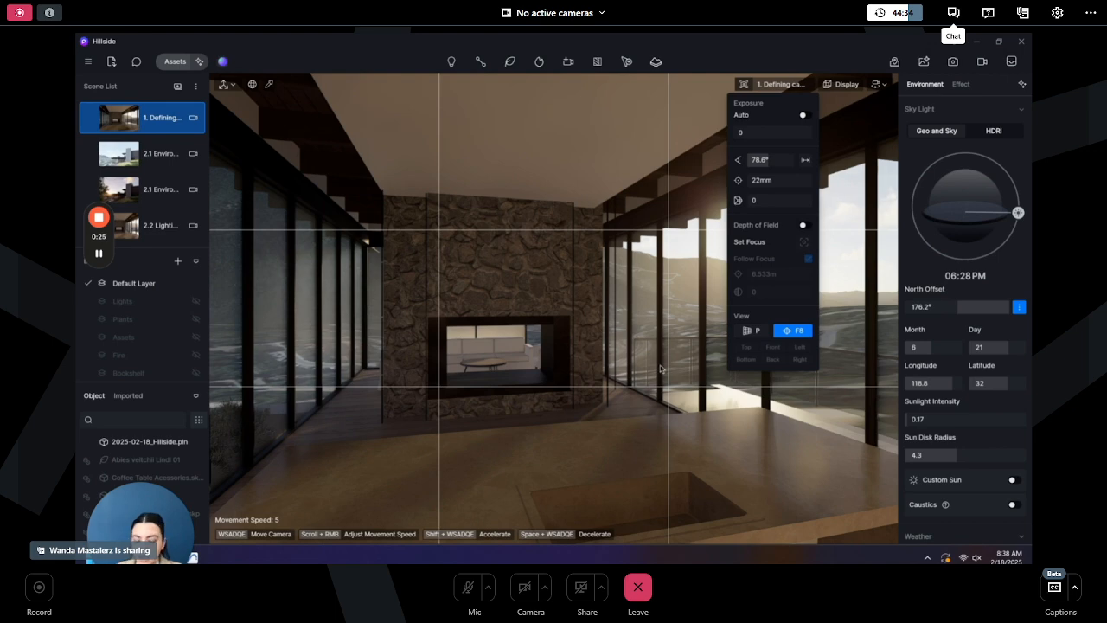
scroll(656, 380, "up", 2)
right_click_drag(656, 380, 599, 380)
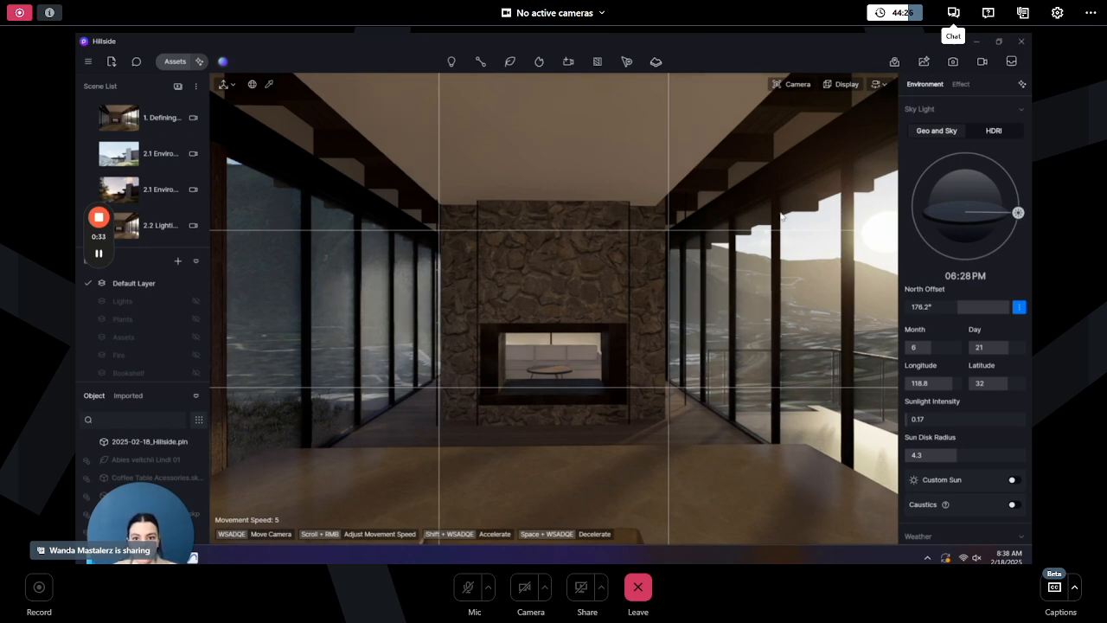
left_click(793, 84)
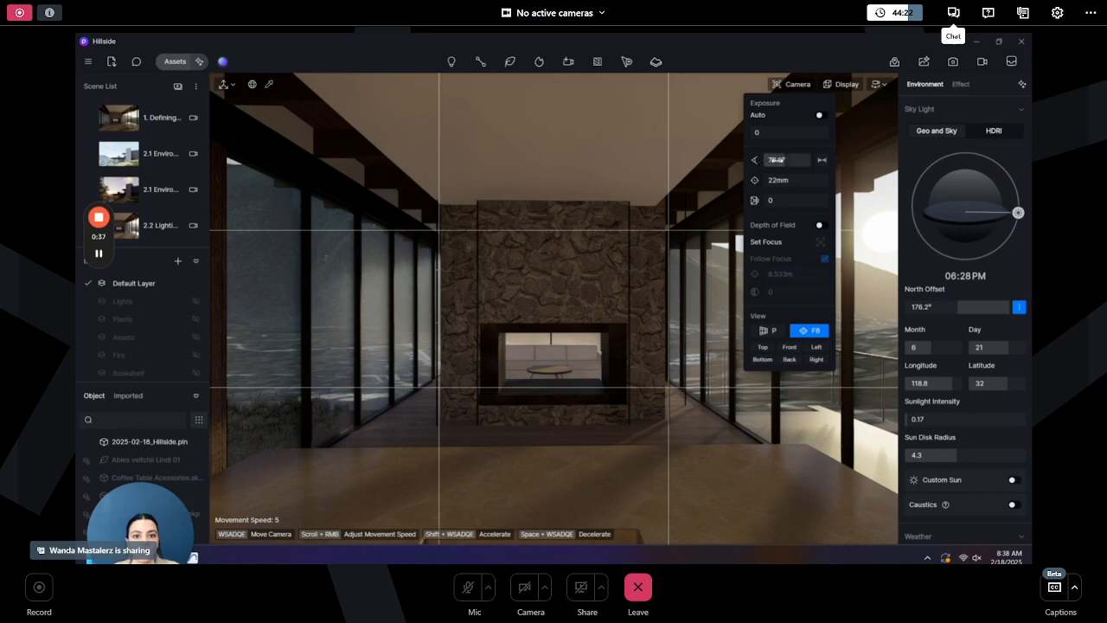
left_click_drag(782, 161, 780, 160)
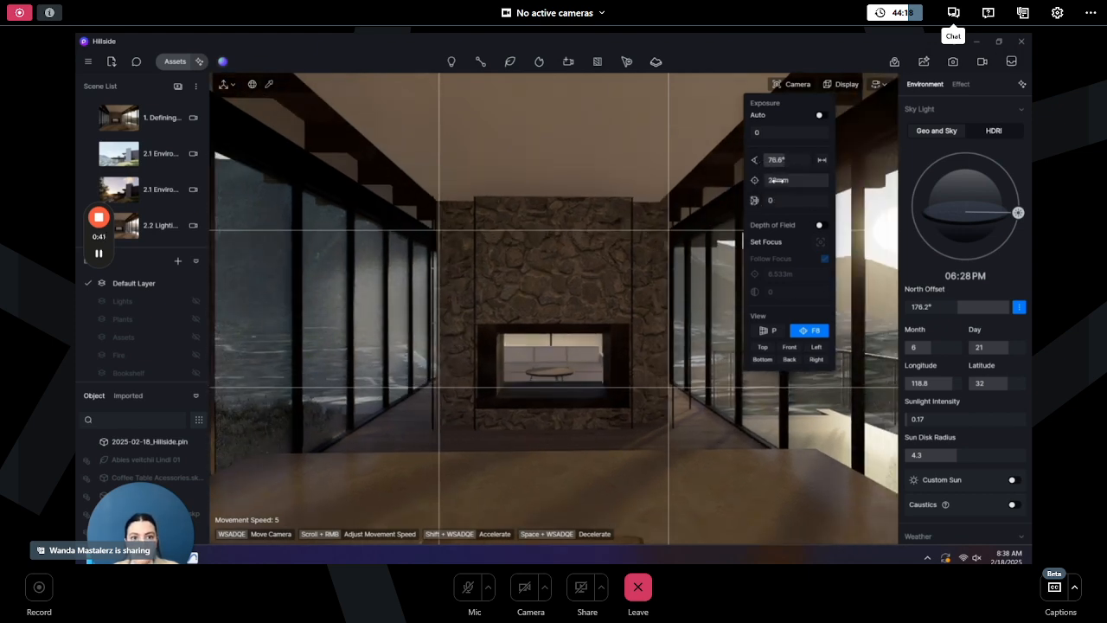
left_click_drag(784, 180, 784, 180)
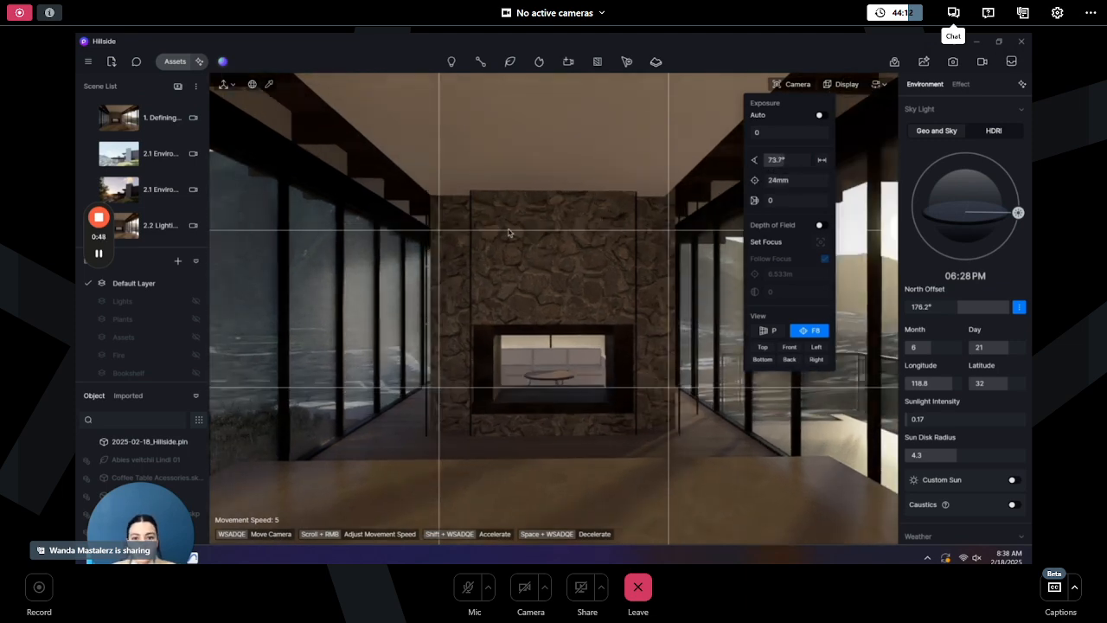
- In the 2.1 Environment scene, set the HDR sky to Midday and adjust its light and rotation
mouse_move(95, 121)
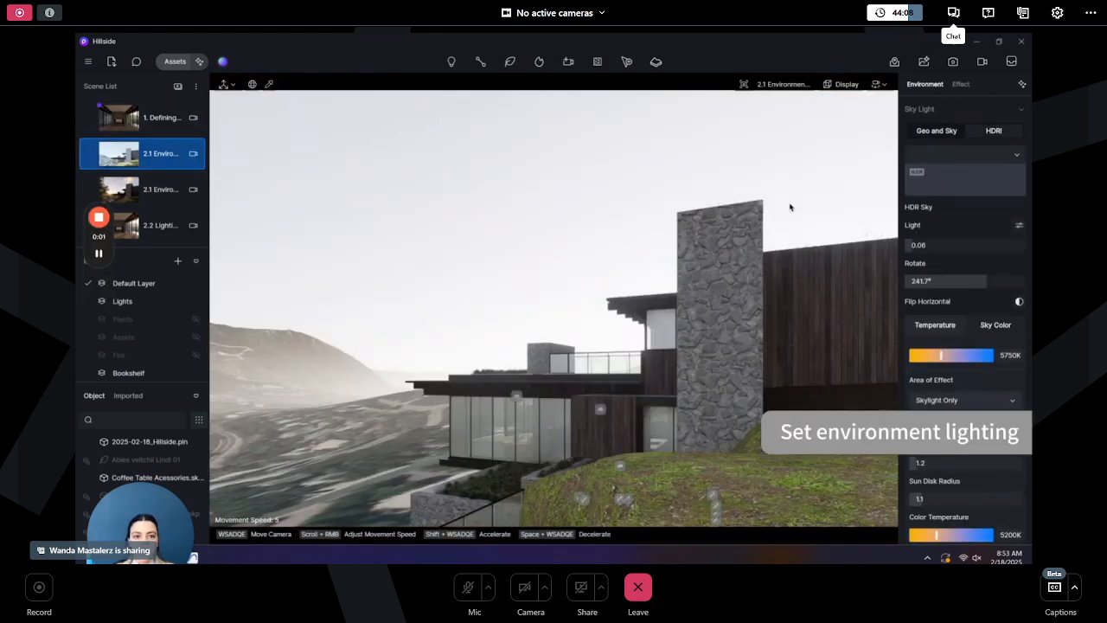
left_click(963, 162)
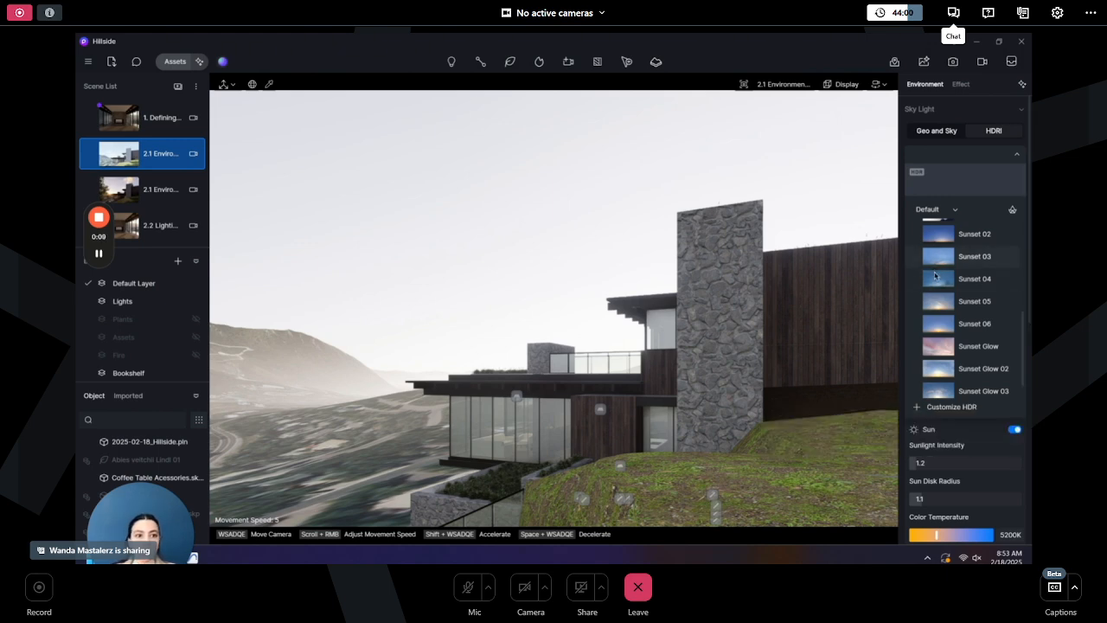
scroll(960, 277, "up", 5)
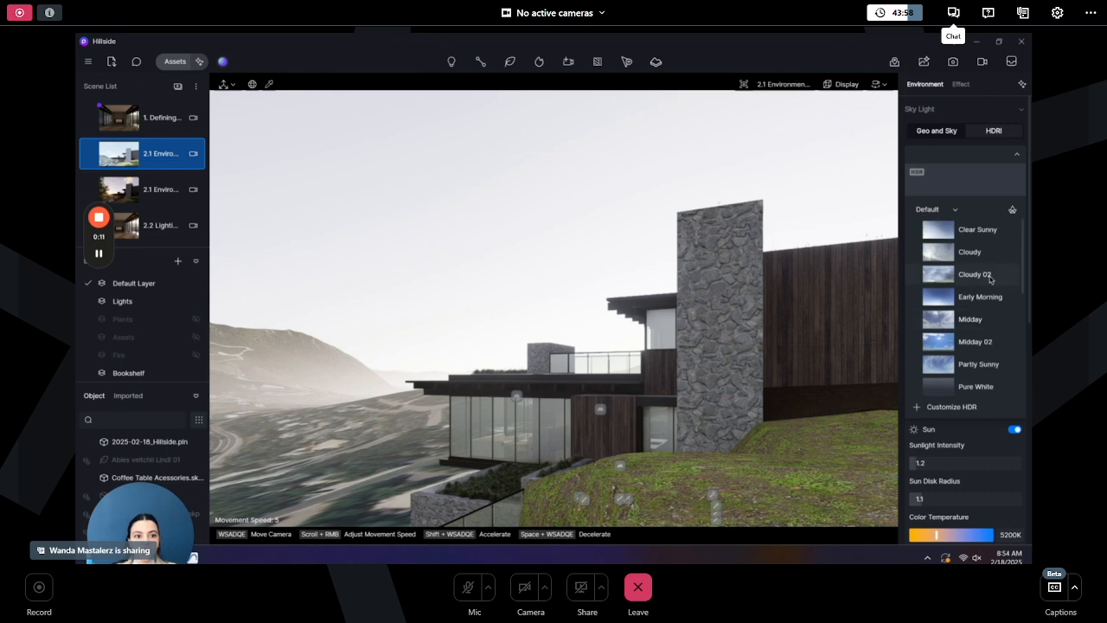
left_click(980, 319)
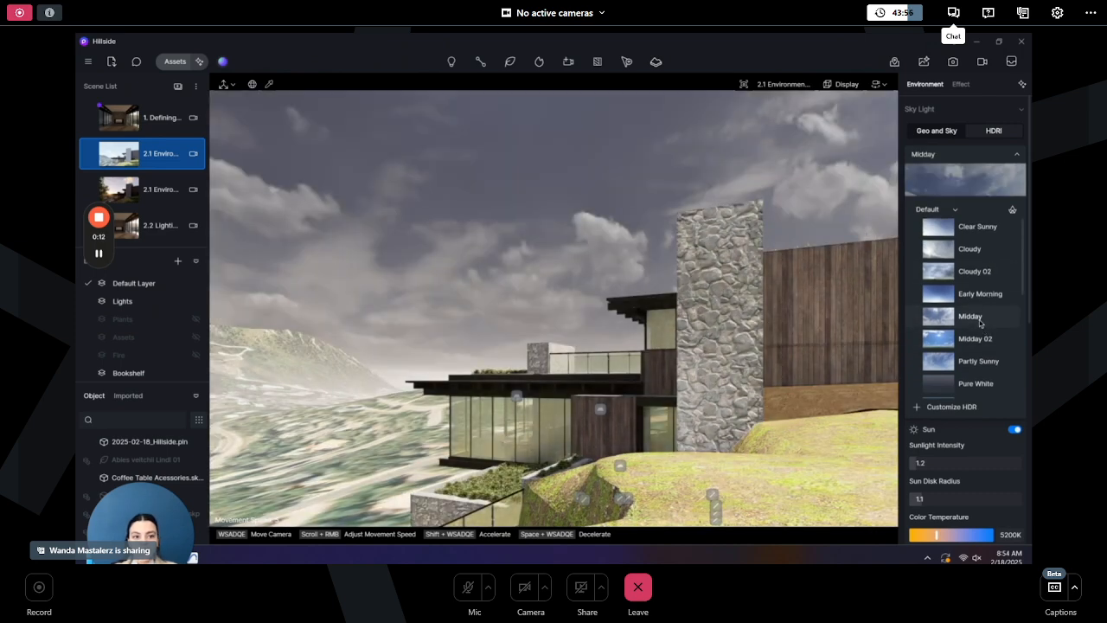
left_click(977, 157)
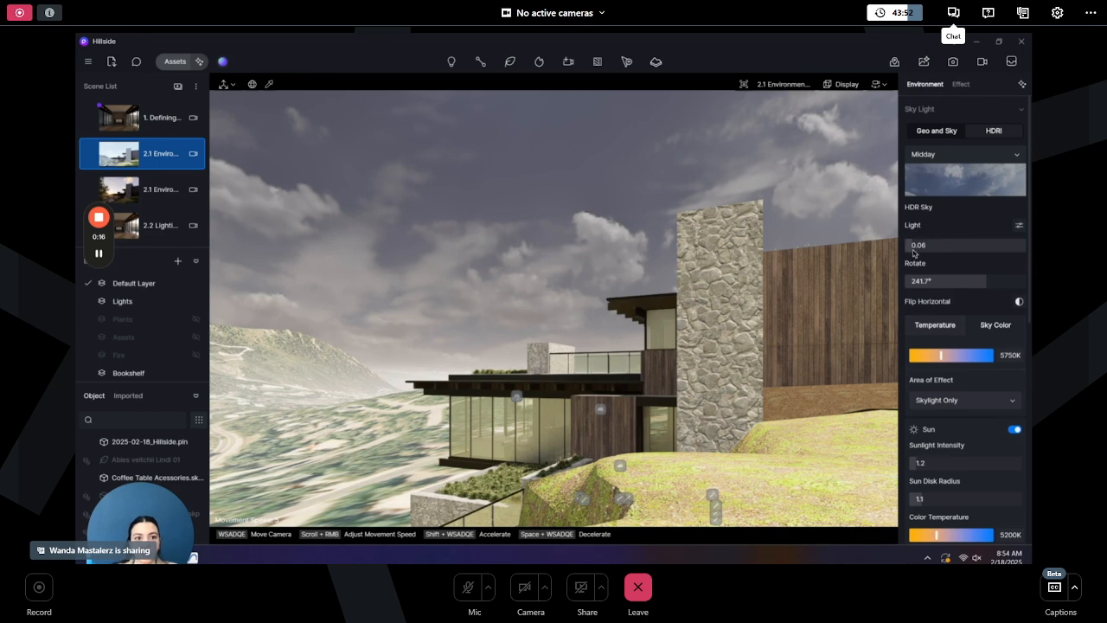
left_click_drag(914, 247, 919, 246)
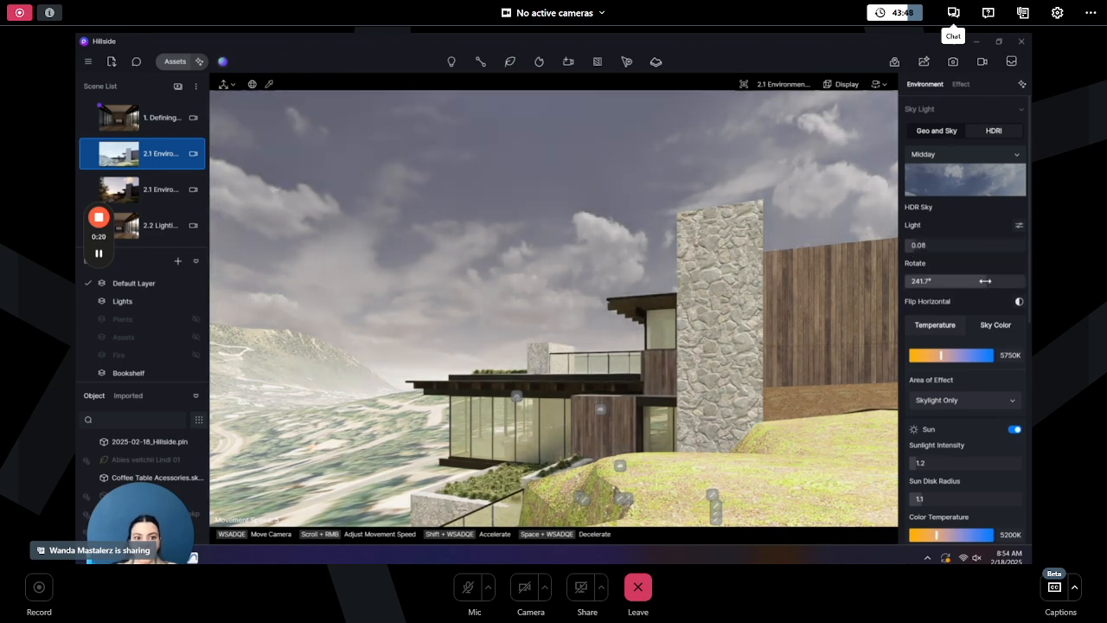
mouse_move(986, 281)
left_mouse_down()
mouse_move(968, 282)
mouse_move(981, 283)
left_mouse_up()
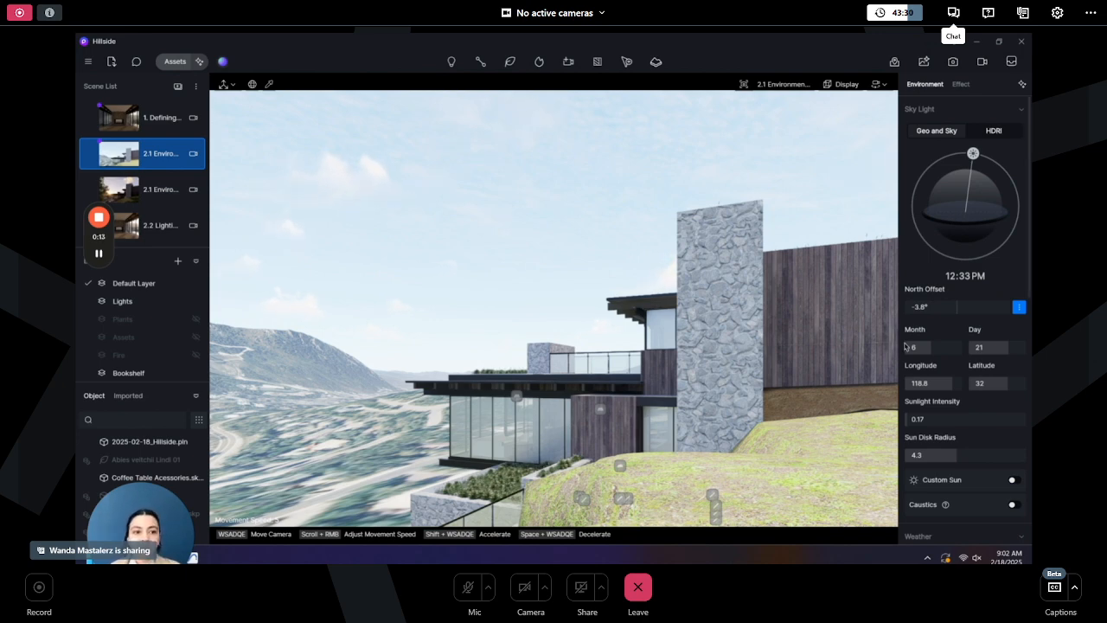
- Move the sun to about 06:17 PM and set the north offset to 180°
left_click_drag(975, 155, 1019, 214)
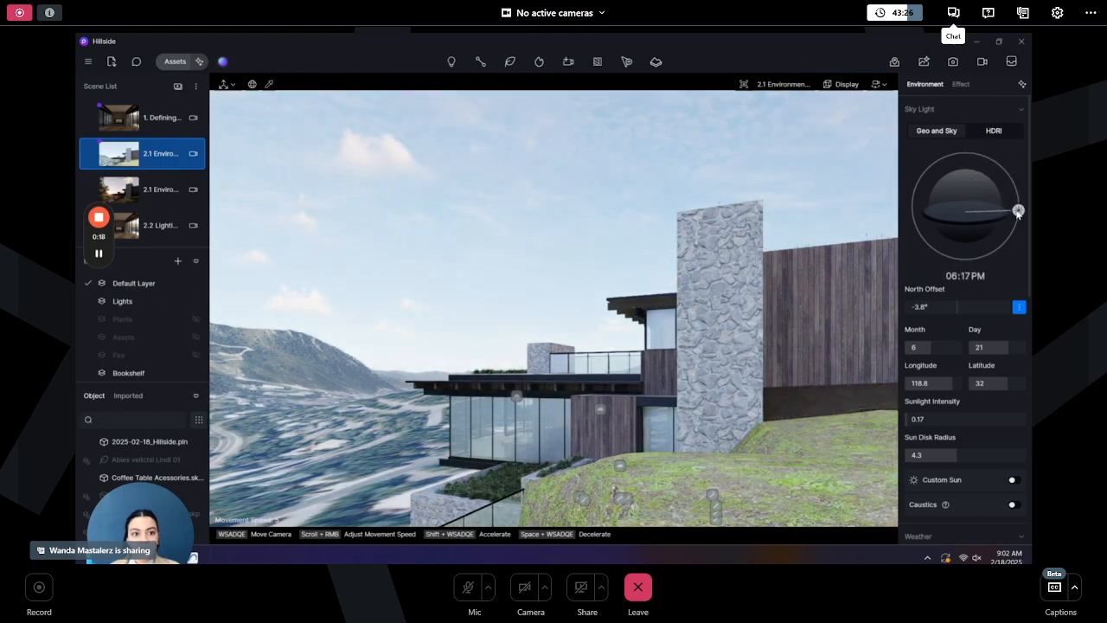
left_click_drag(964, 309, 1011, 309)
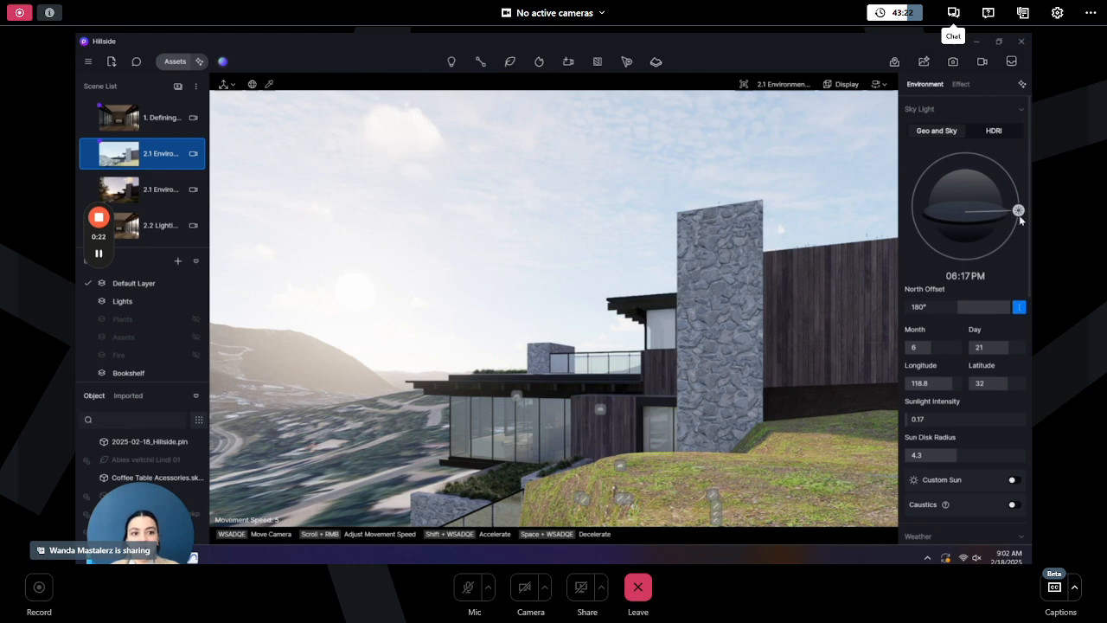
left_click_drag(1019, 211, 1019, 218)
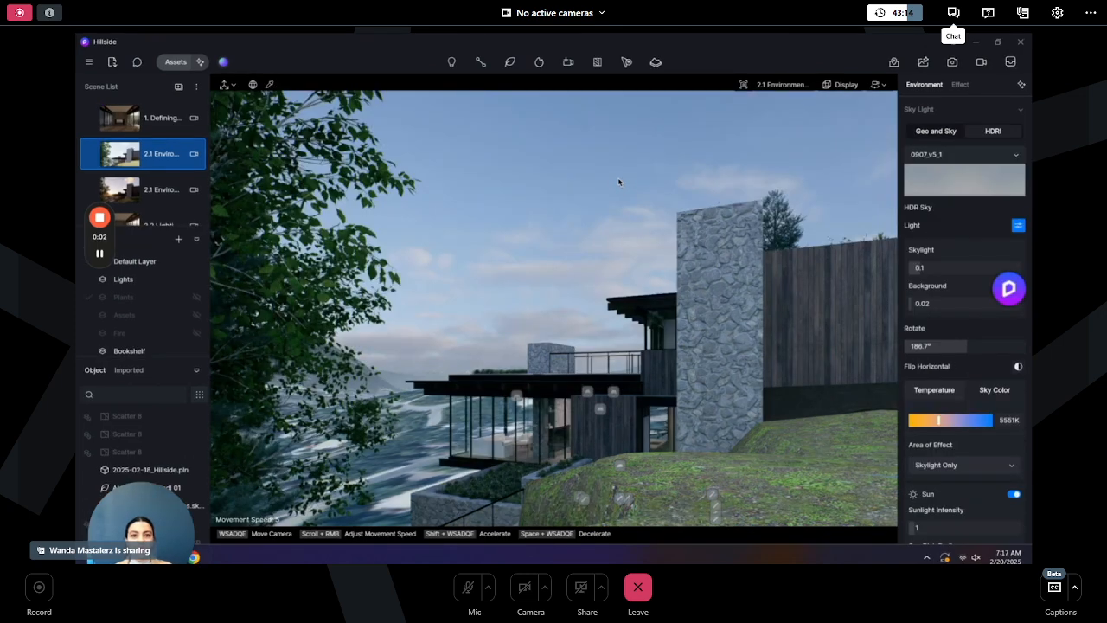
- Apply the Exterior-Dawn environment preset from the D5 Curated studio presets
left_click(223, 61)
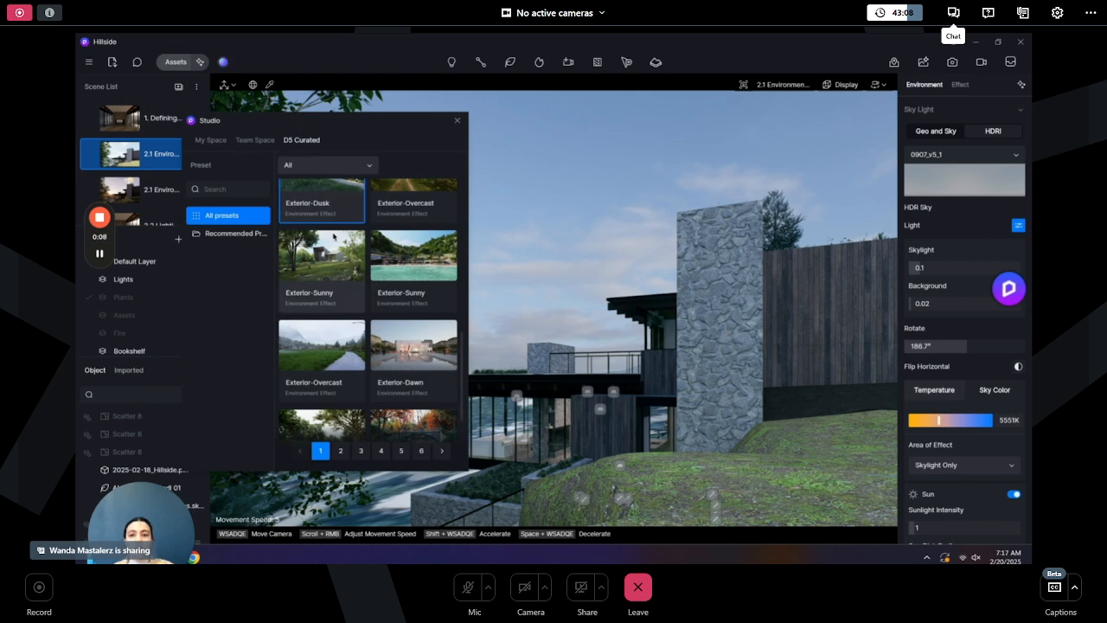
left_click(319, 266)
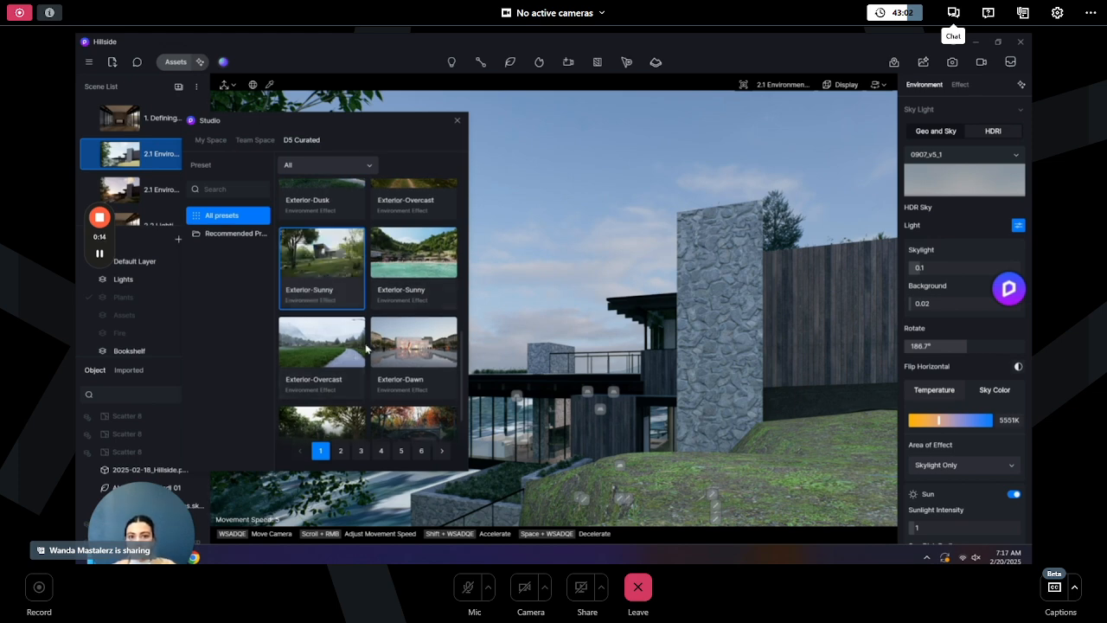
scroll(397, 314, "down", 1)
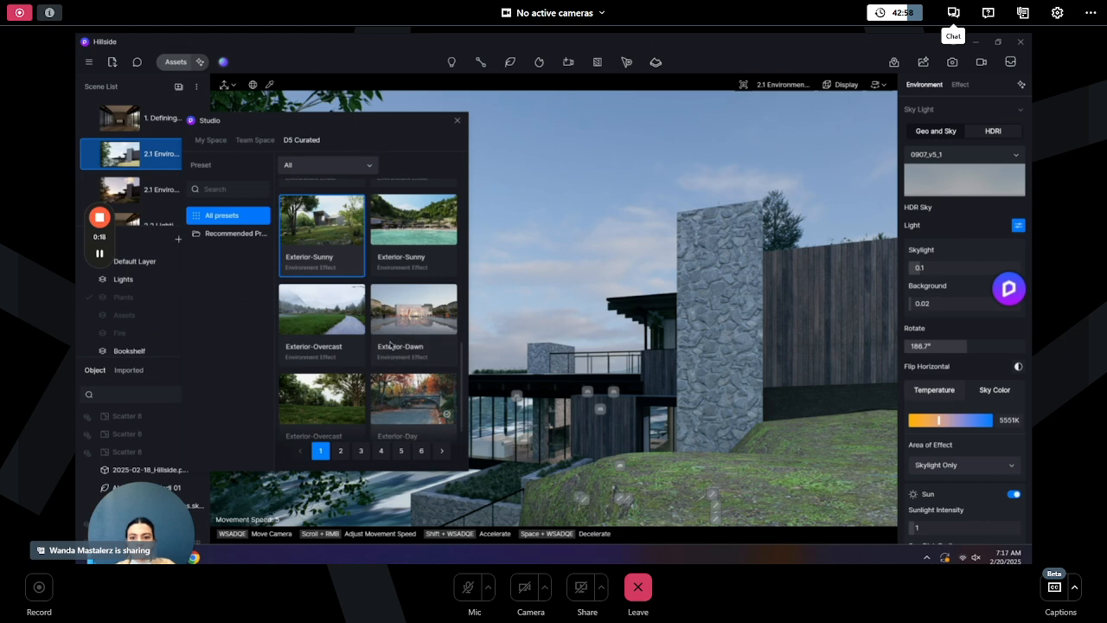
left_click(394, 321)
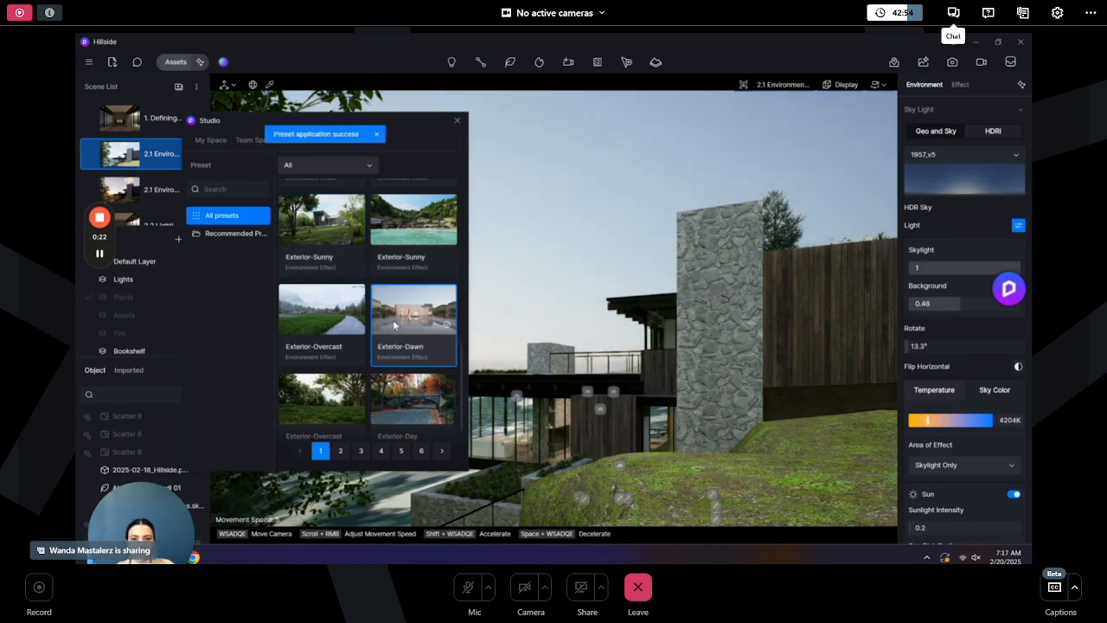
left_click_drag(391, 139, 252, 138)
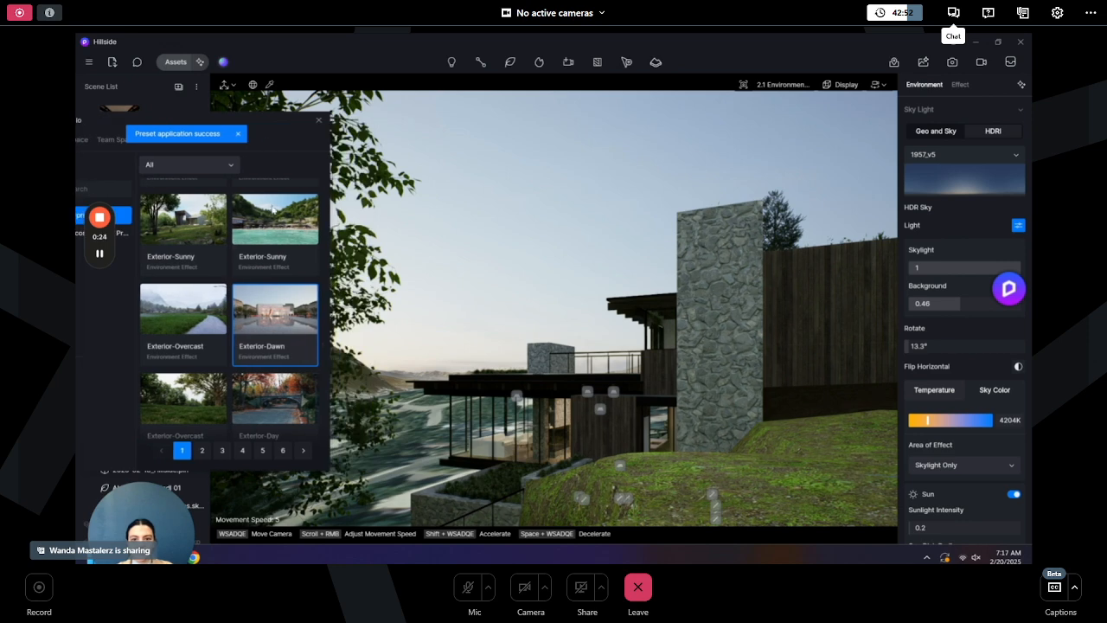
left_click(267, 235)
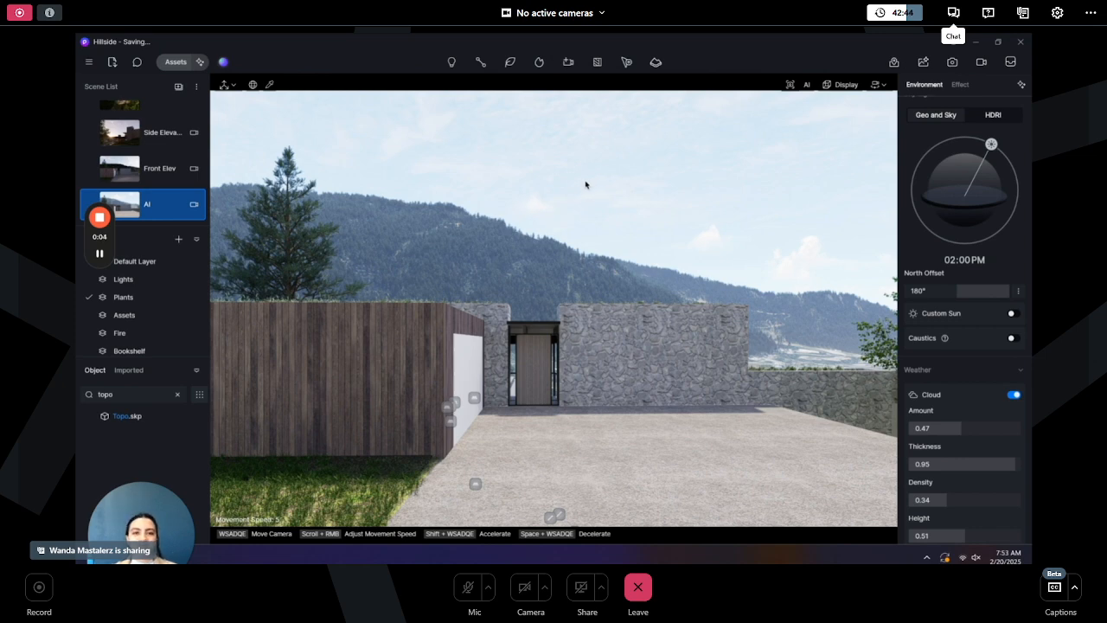
- Open AI Atmosphere Match and upload a reference image from the D5 projects folder
left_click(1023, 86)
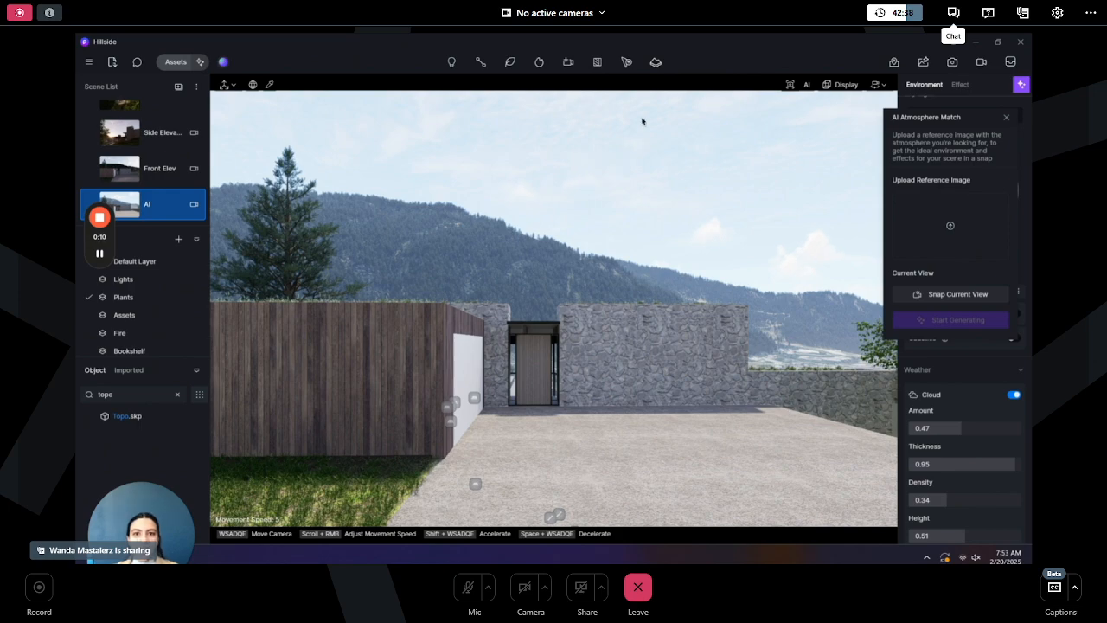
left_click(951, 226)
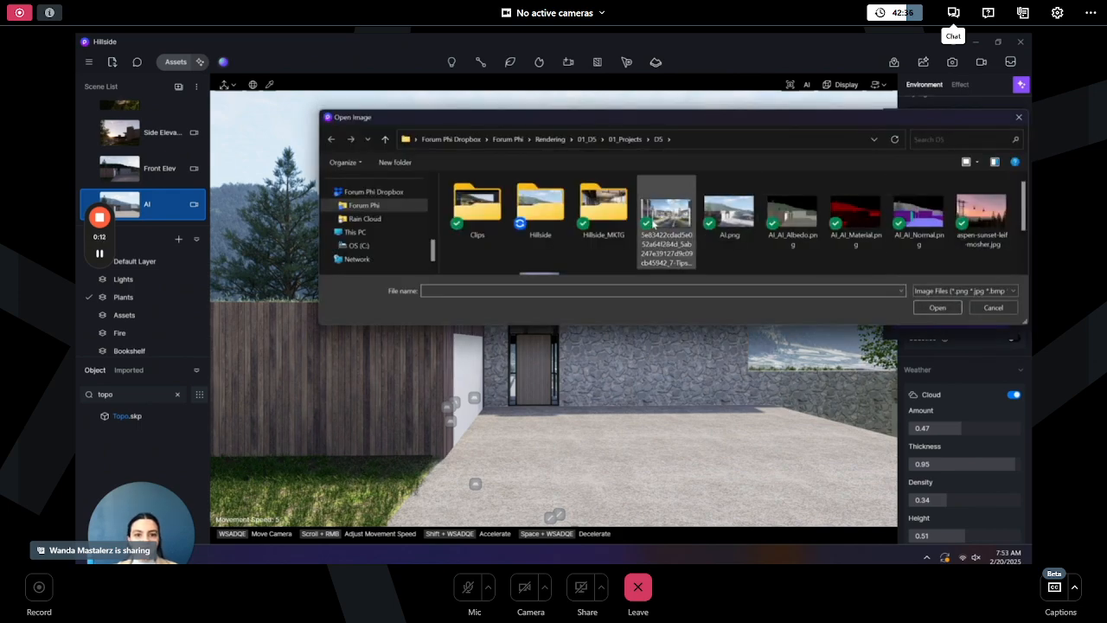
left_click(654, 224)
left_click(936, 307)
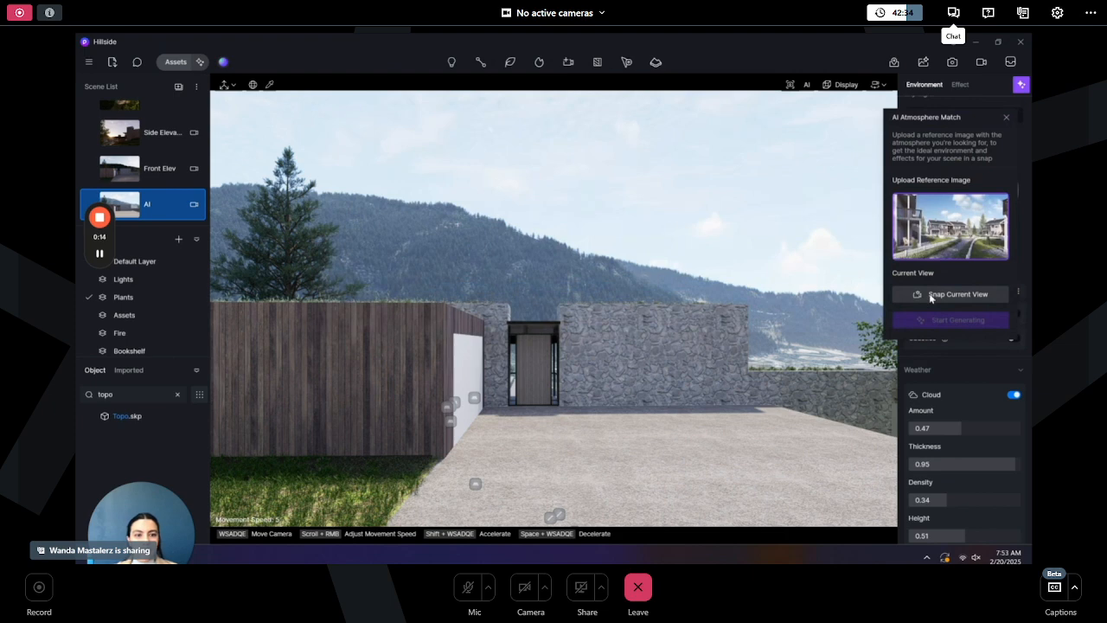
- Snap the current view, generate the matched atmosphere and apply it to the AI scene
left_click(932, 297)
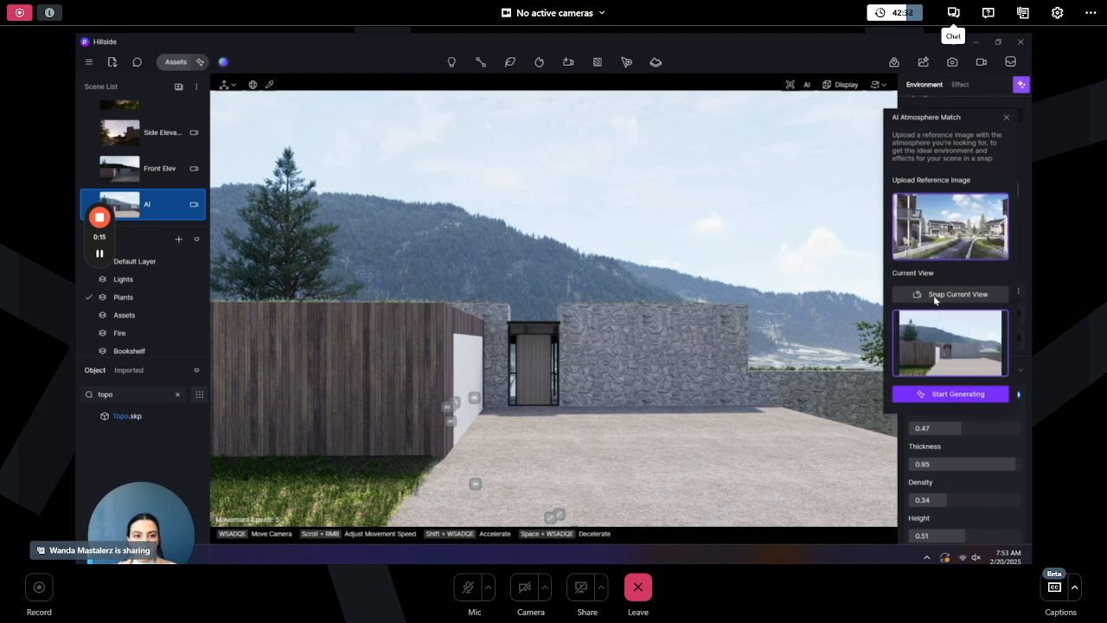
left_click(947, 394)
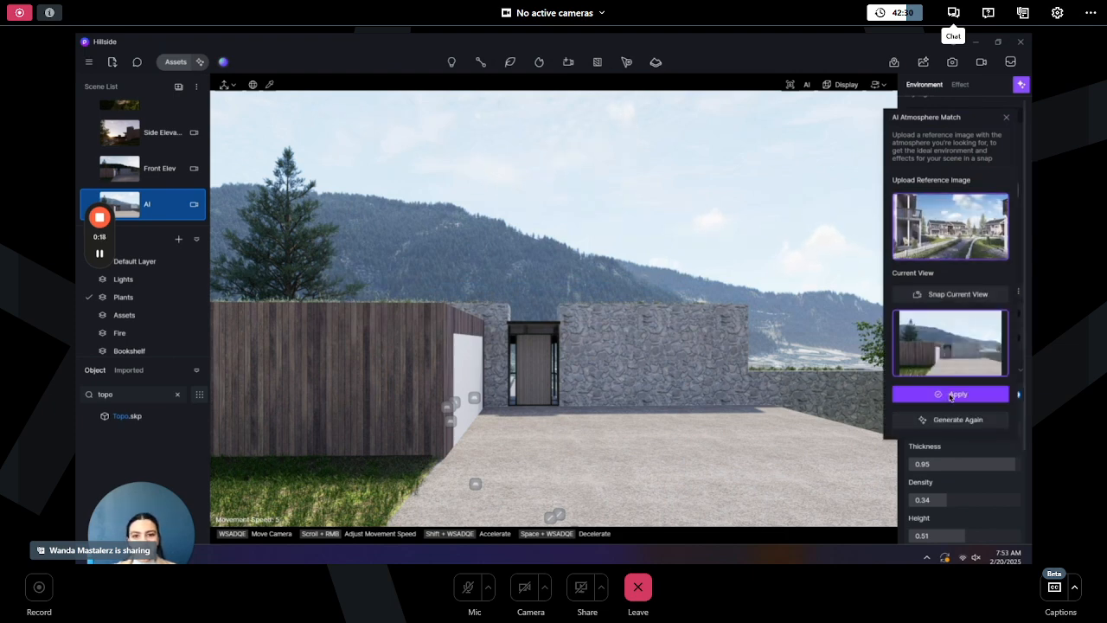
left_click(951, 395)
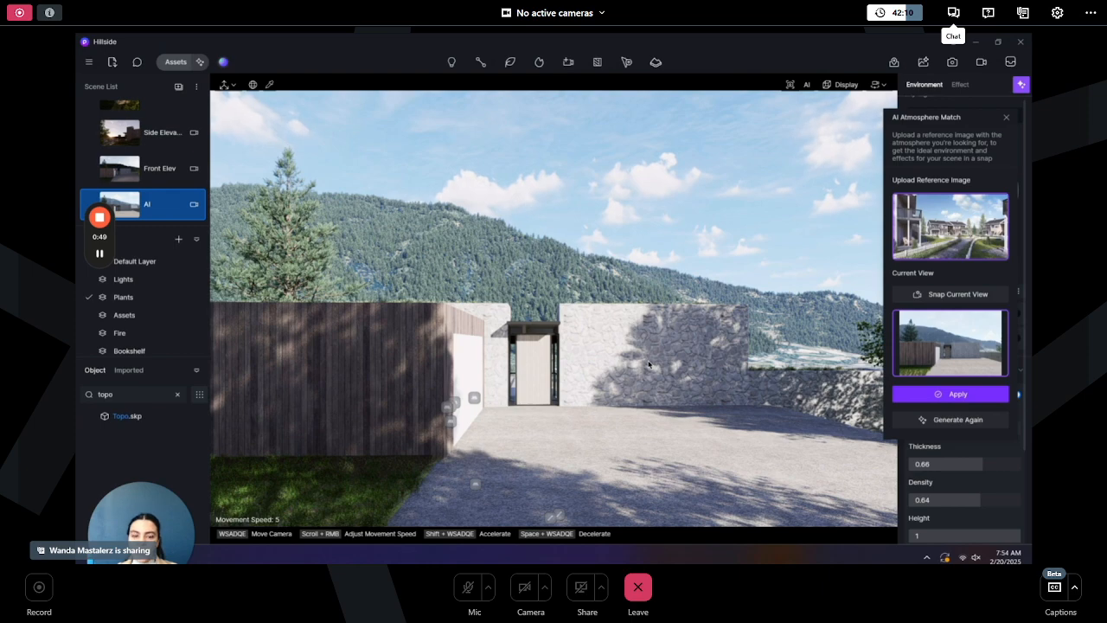
- Replace the AI Atmosphere Match reference image with the snowy cabin istockphoto image from the D5 projects folder
left_click(992, 251)
scroll(657, 226, "down", 2)
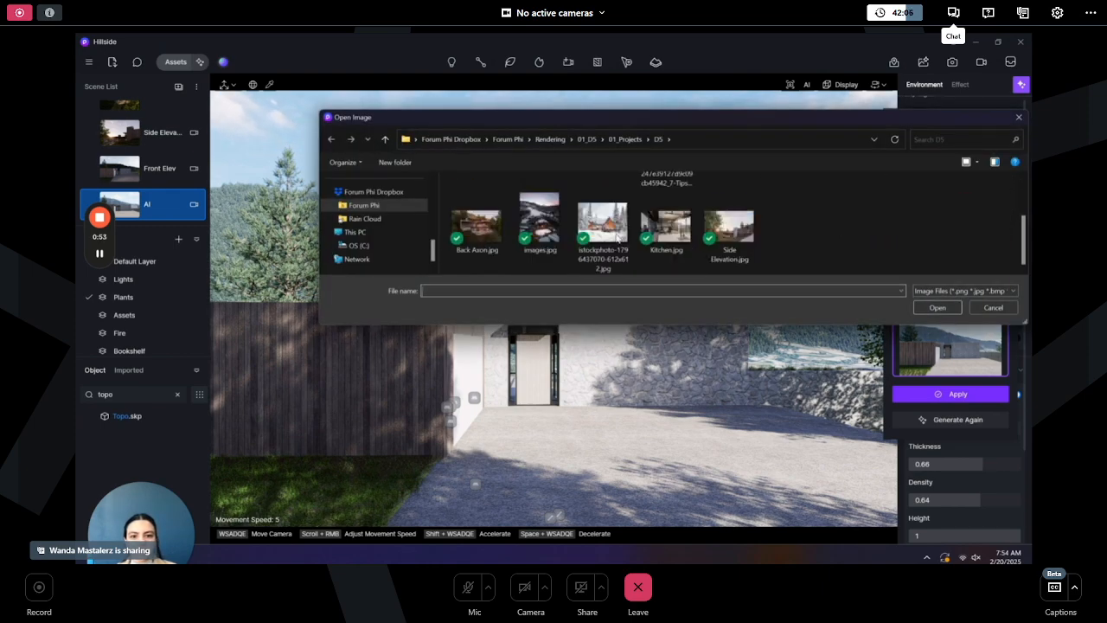
left_click(603, 225)
left_click(937, 308)
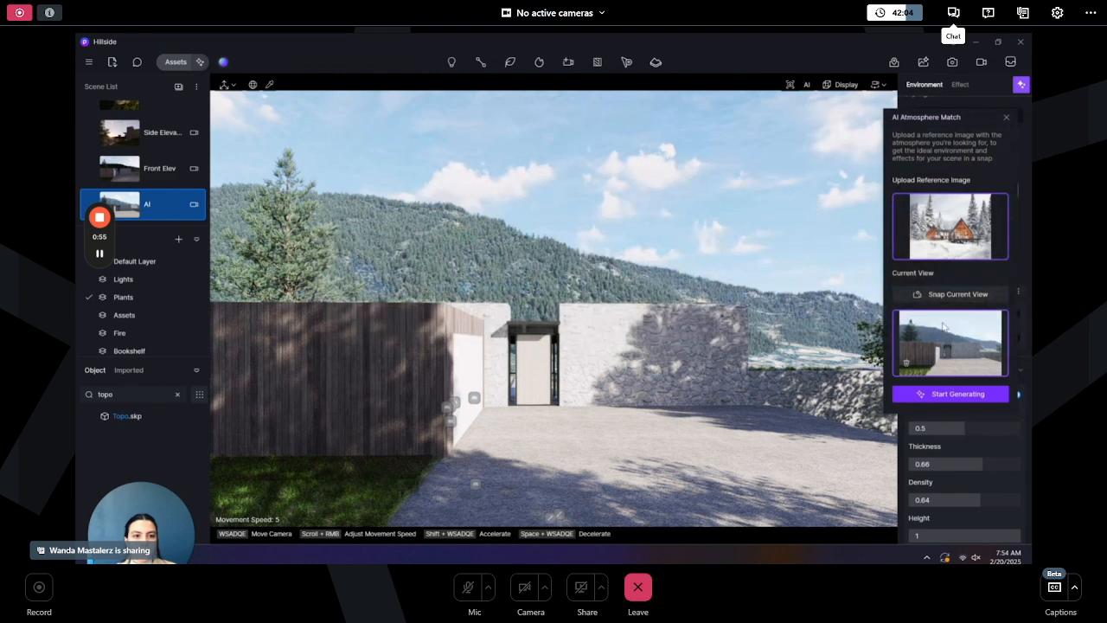
- Generate the matched atmosphere from the new reference, apply it to the scene and close AI Atmosphere Match
left_click(959, 394)
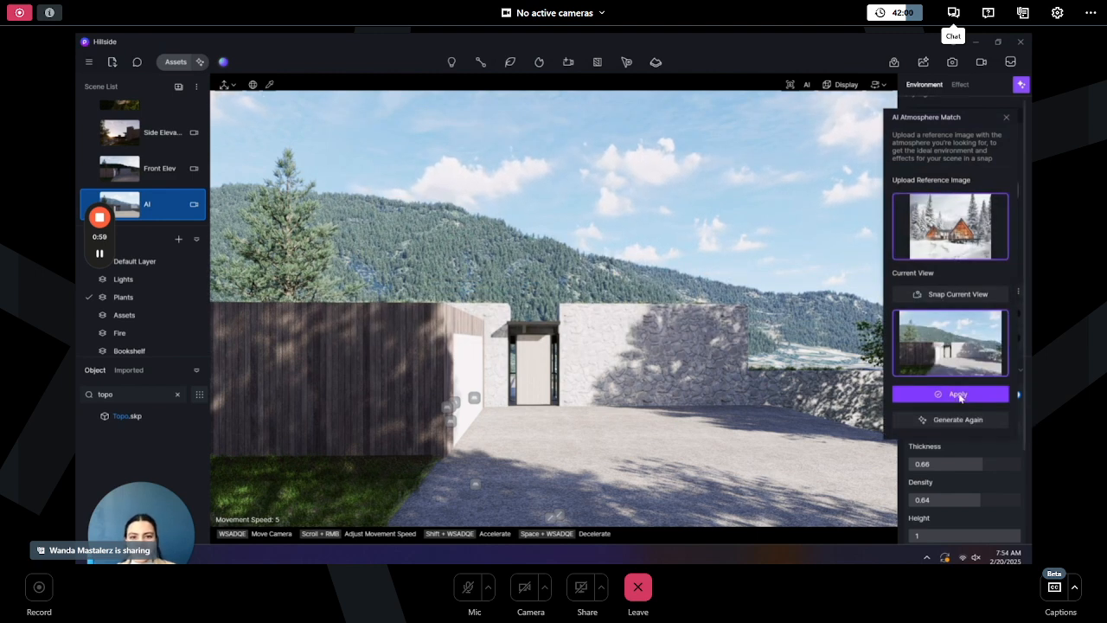
left_click(957, 395)
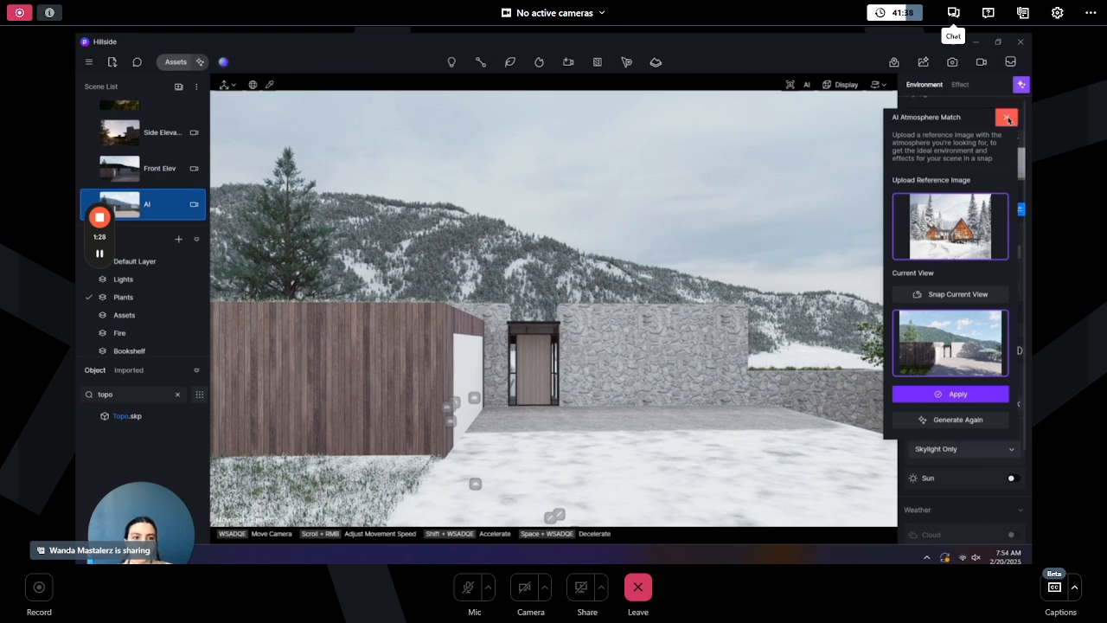
left_click(1006, 117)
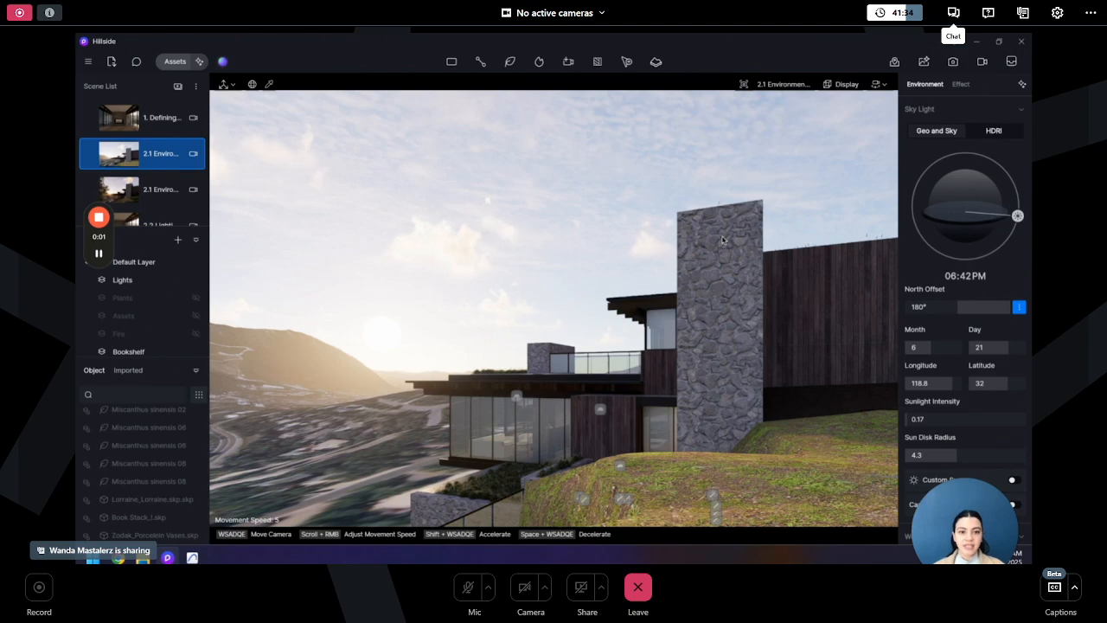
- Switch to the "1. Defining..." interior scene and place a Rect Light, moving it up to the ceiling
left_click(145, 125)
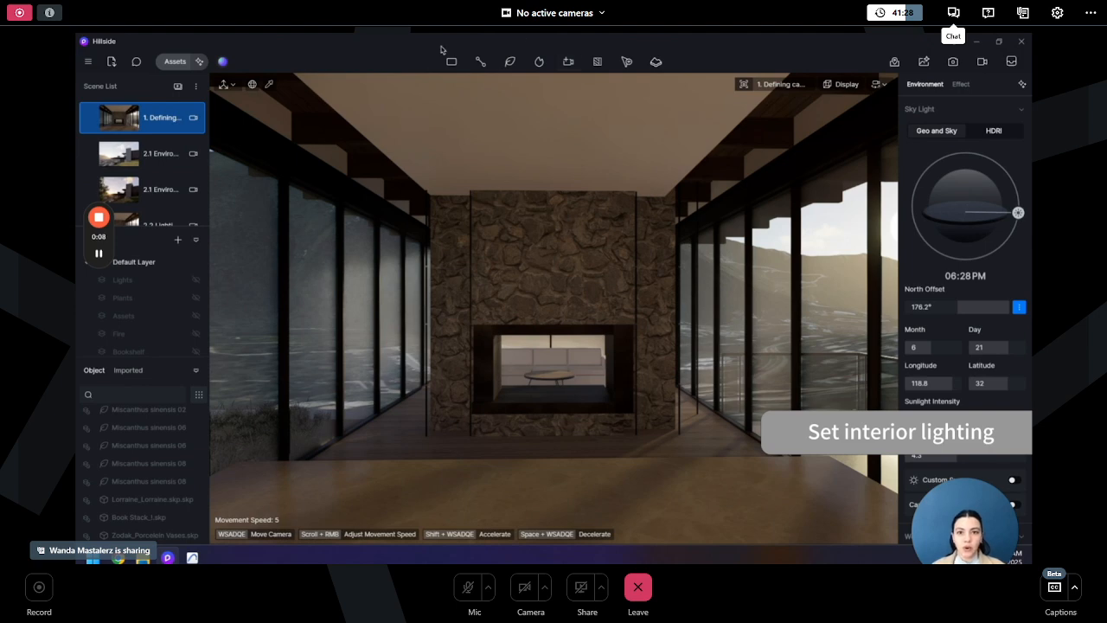
mouse_move(452, 61)
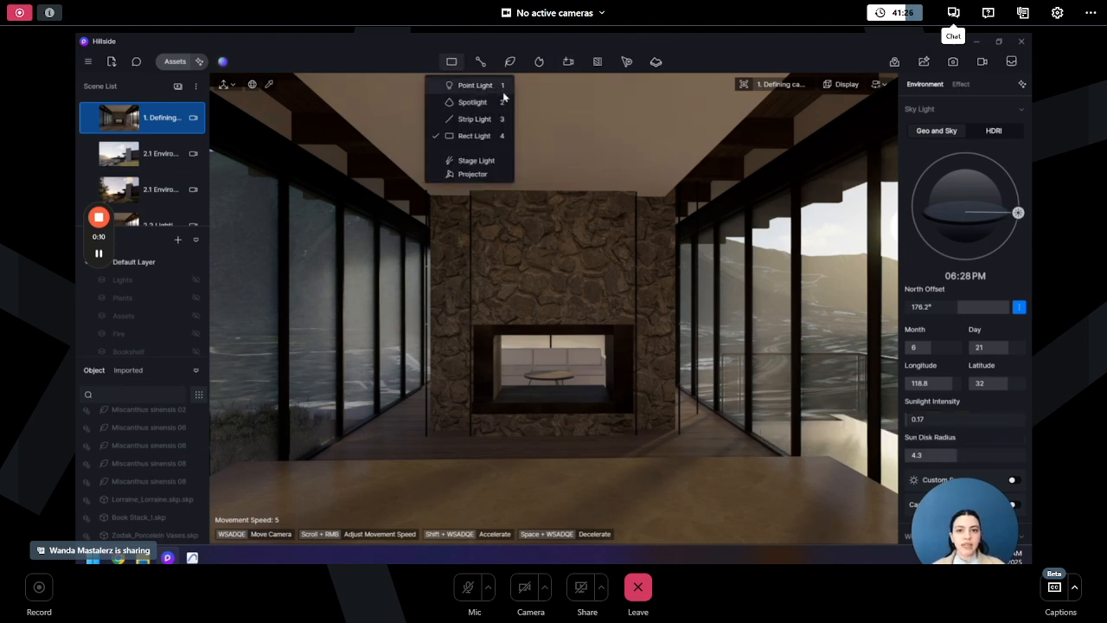
left_click(482, 140)
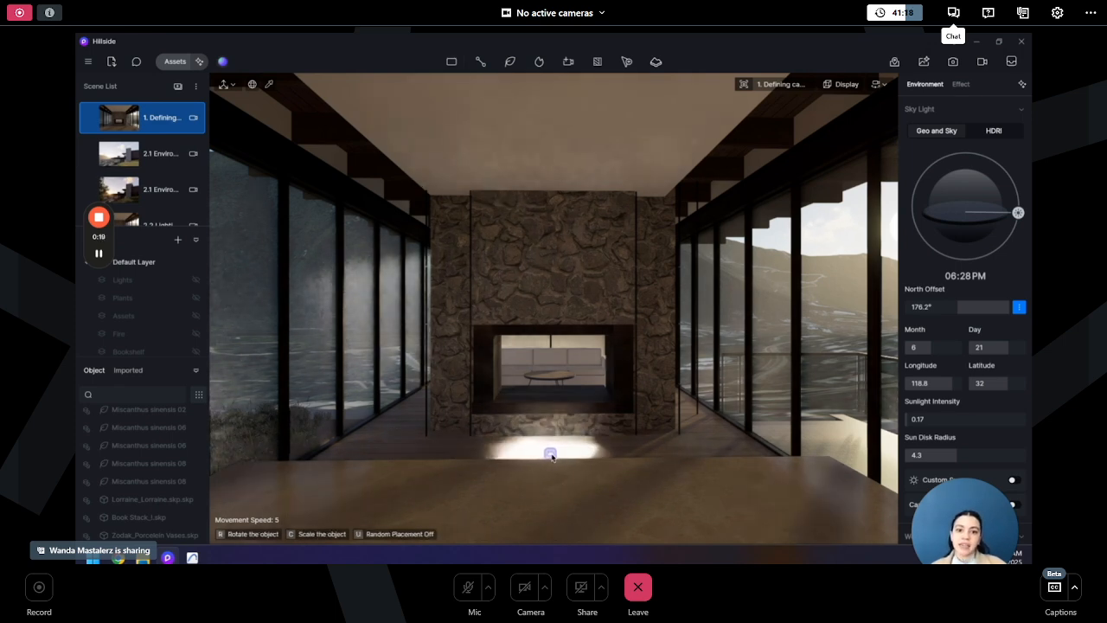
left_click(551, 452)
left_click_drag(559, 468, 501, 48)
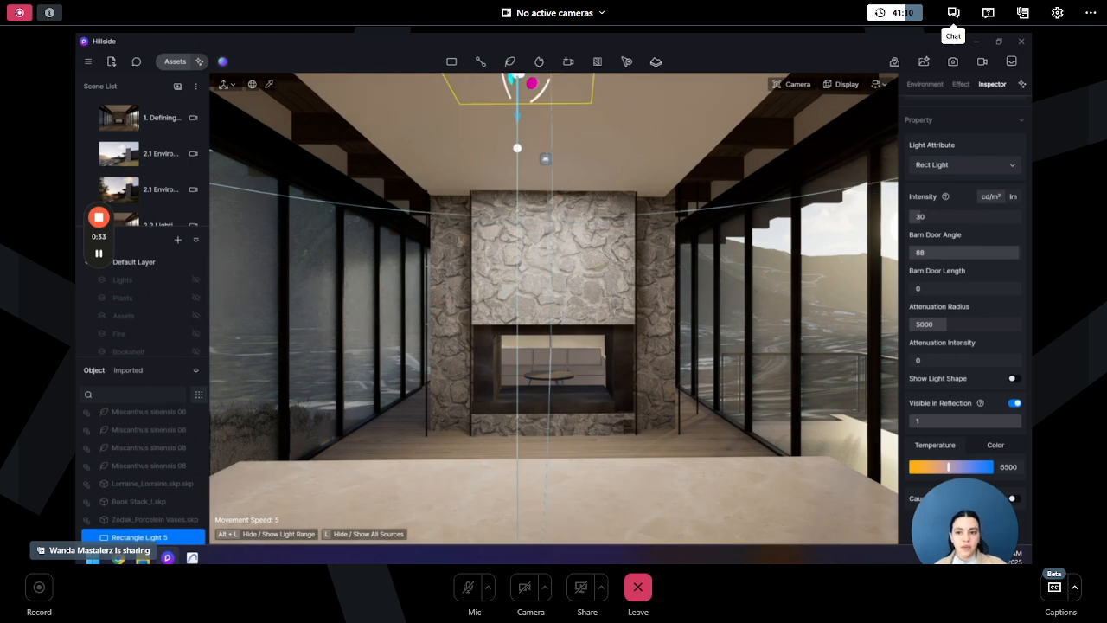
- Select the rectangle lights in the object list and group them
scroll(105, 533, "down", 2)
left_click(105, 536, "shift")
right_click(115, 534)
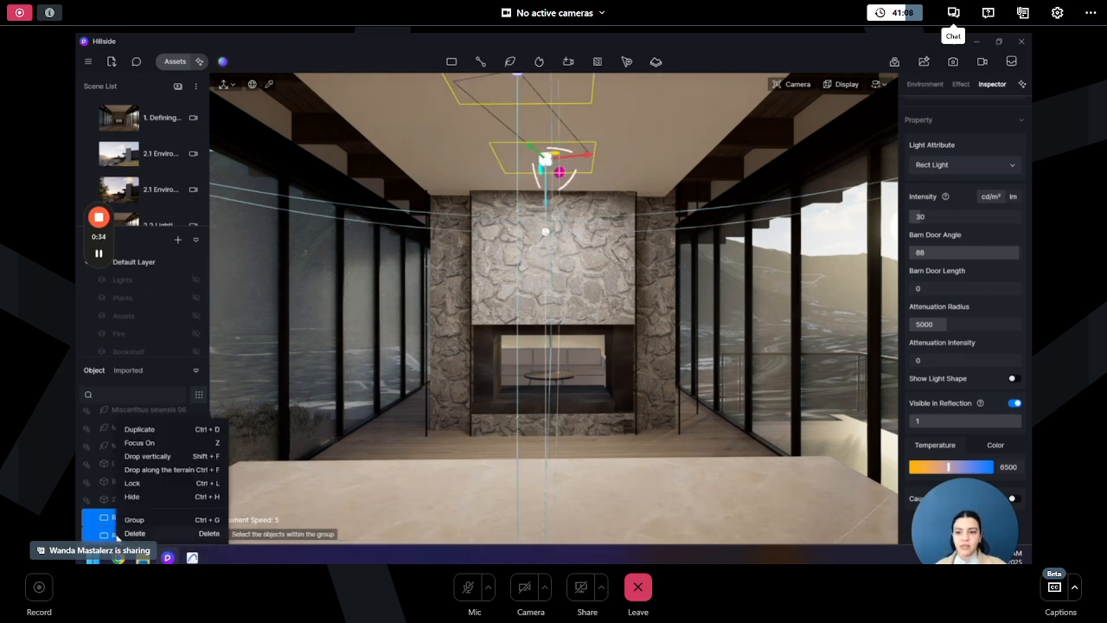
left_click(134, 520)
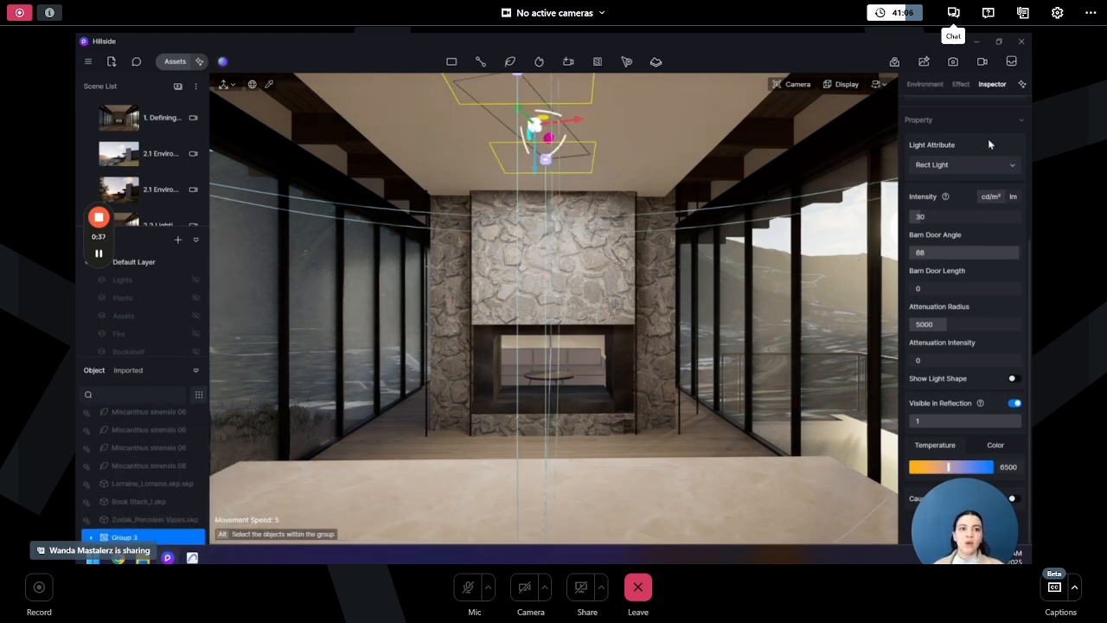
- Set the light group's intensity to 13.5 and its colour temperature to 5550
left_click_drag(981, 506, 193, 508)
scroll(1001, 245, "up", 3)
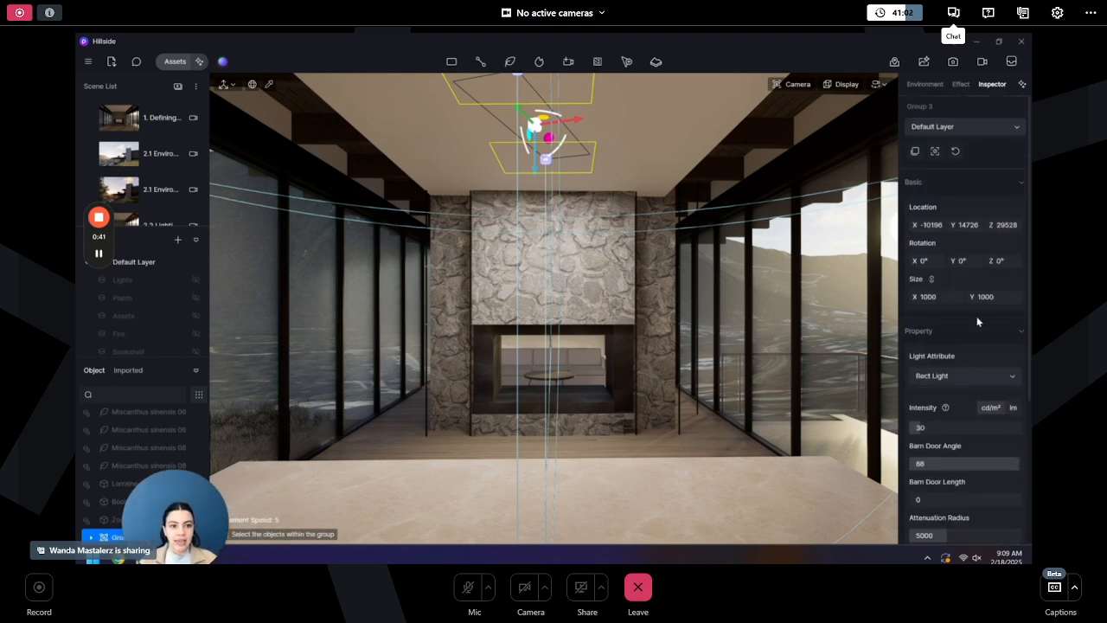
left_click_drag(926, 427, 916, 428)
scroll(934, 411, "down", 3)
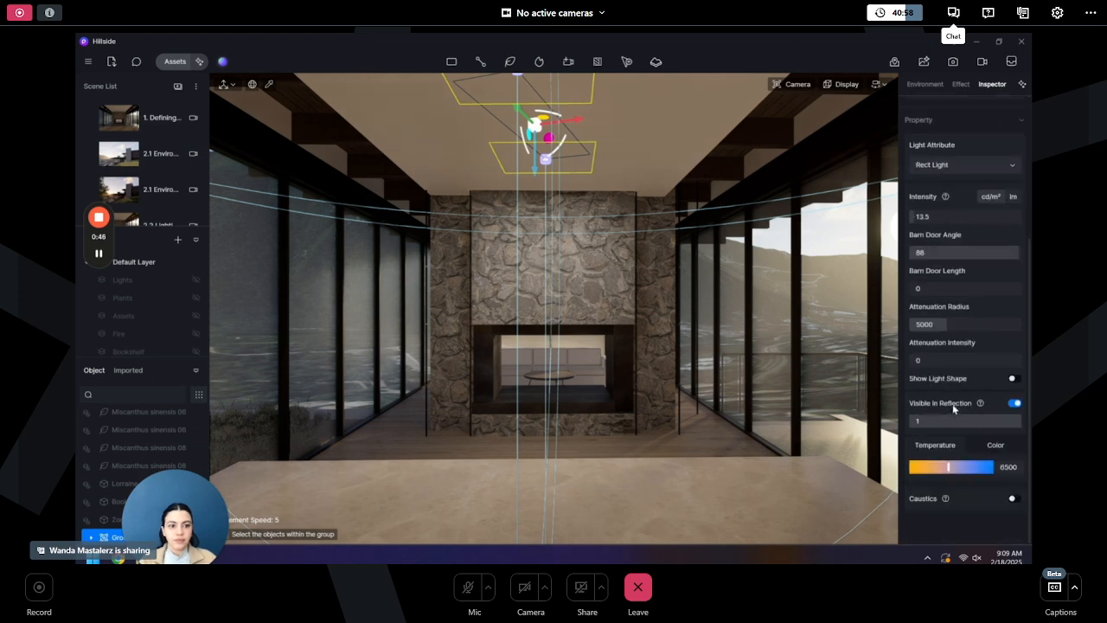
left_click(1009, 466)
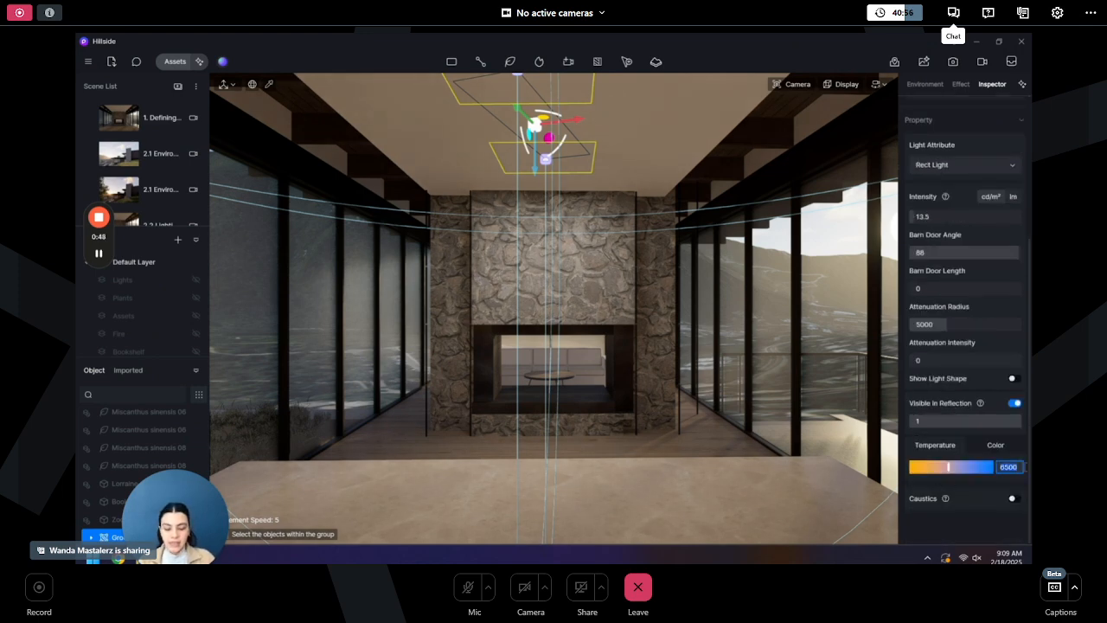
type("5550")
key("Return")
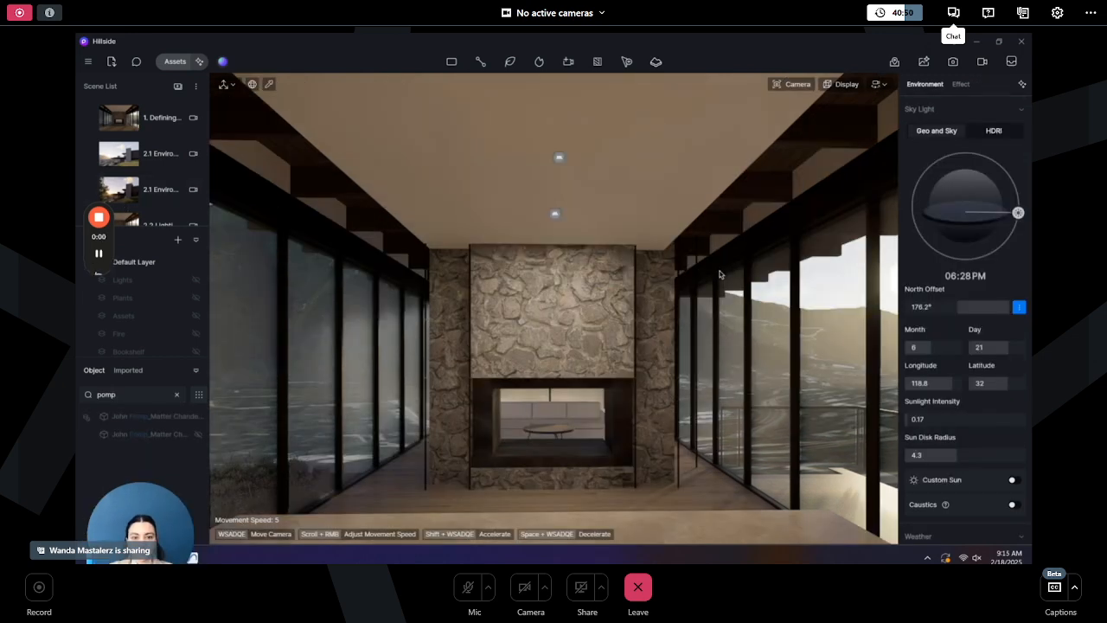
- Select the John Pomp Matter Chandelier glass, switch its material template to Custom and enable Emissive
left_click(199, 433)
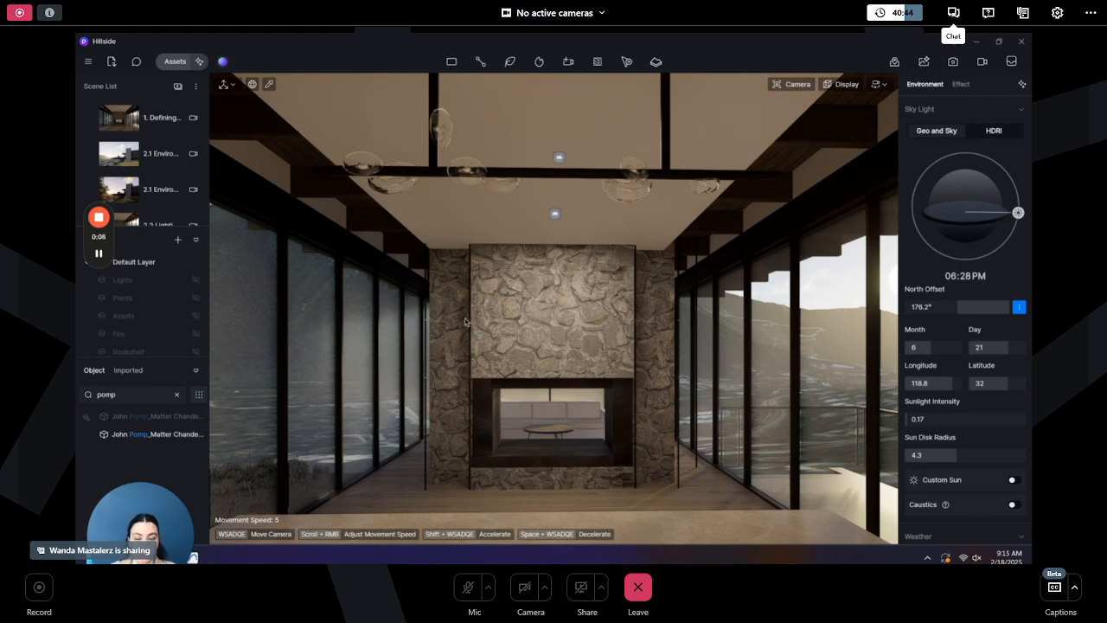
left_click(448, 122)
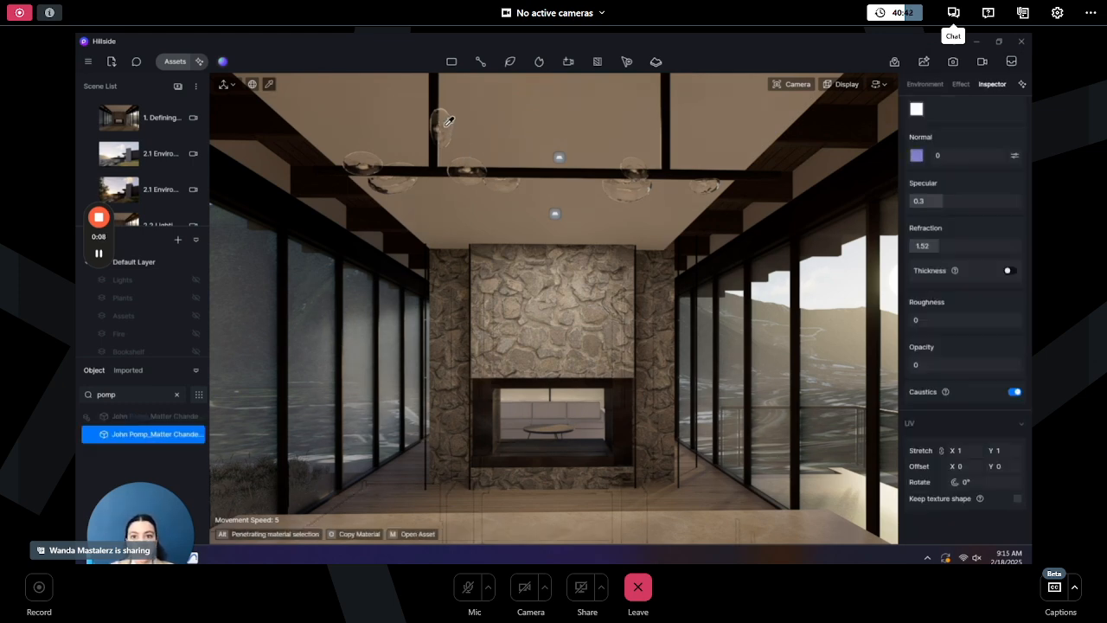
scroll(981, 190, "up", 3)
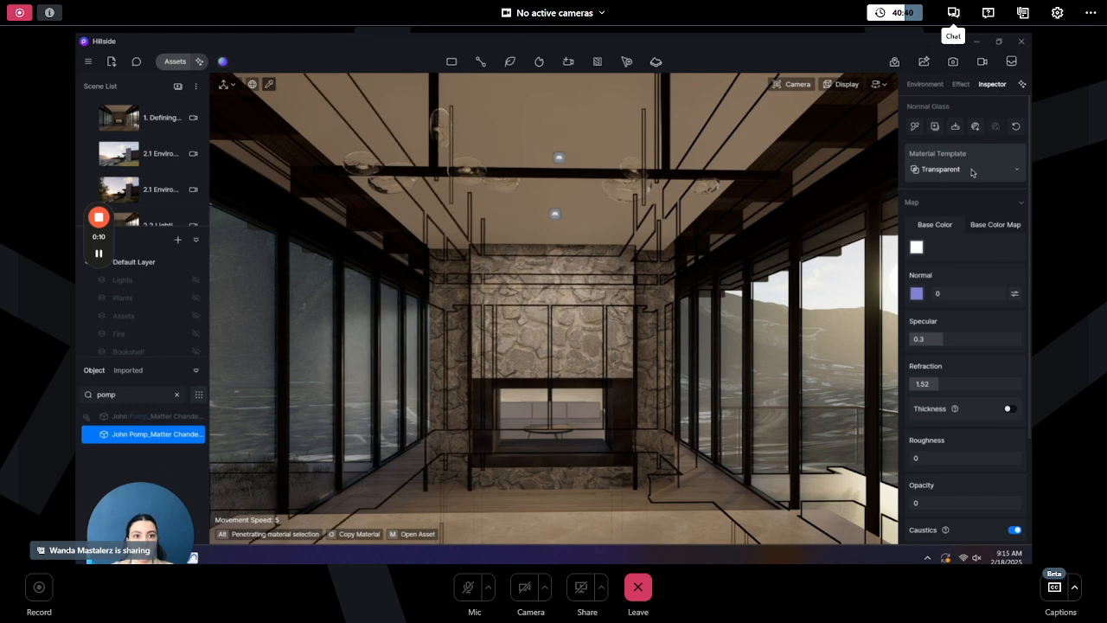
left_click(972, 173)
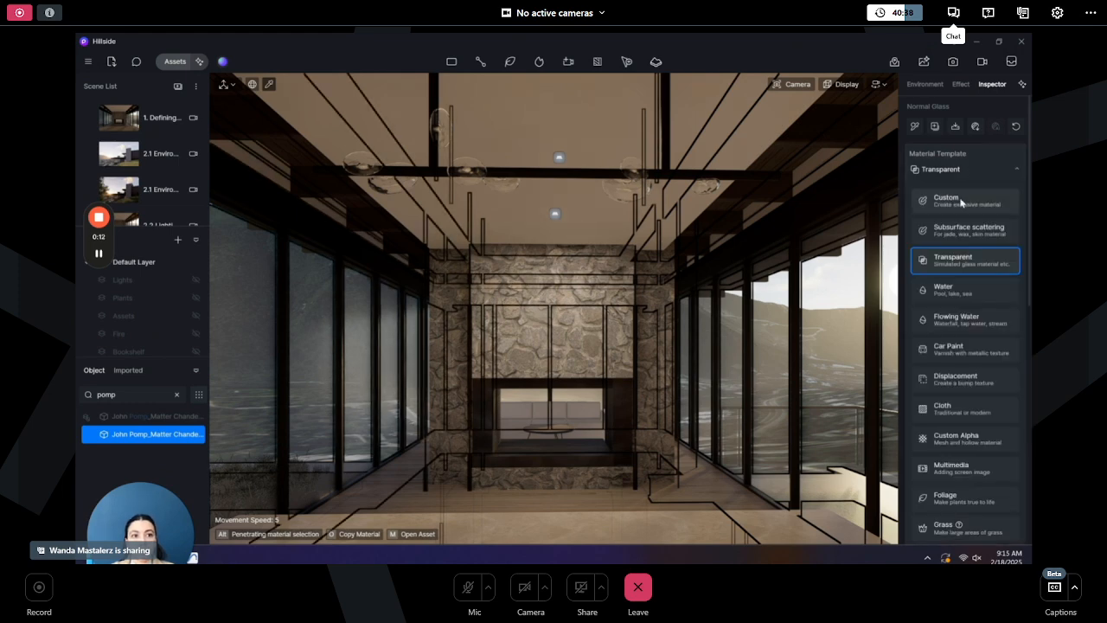
left_click(960, 201)
scroll(984, 245, "down", 5)
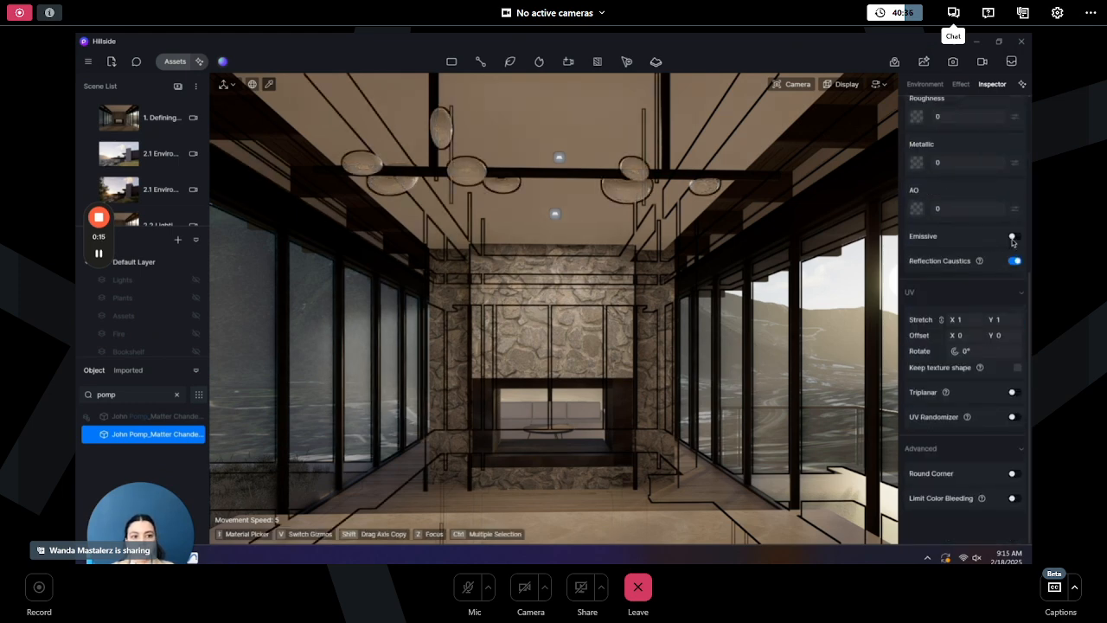
left_click(1013, 237)
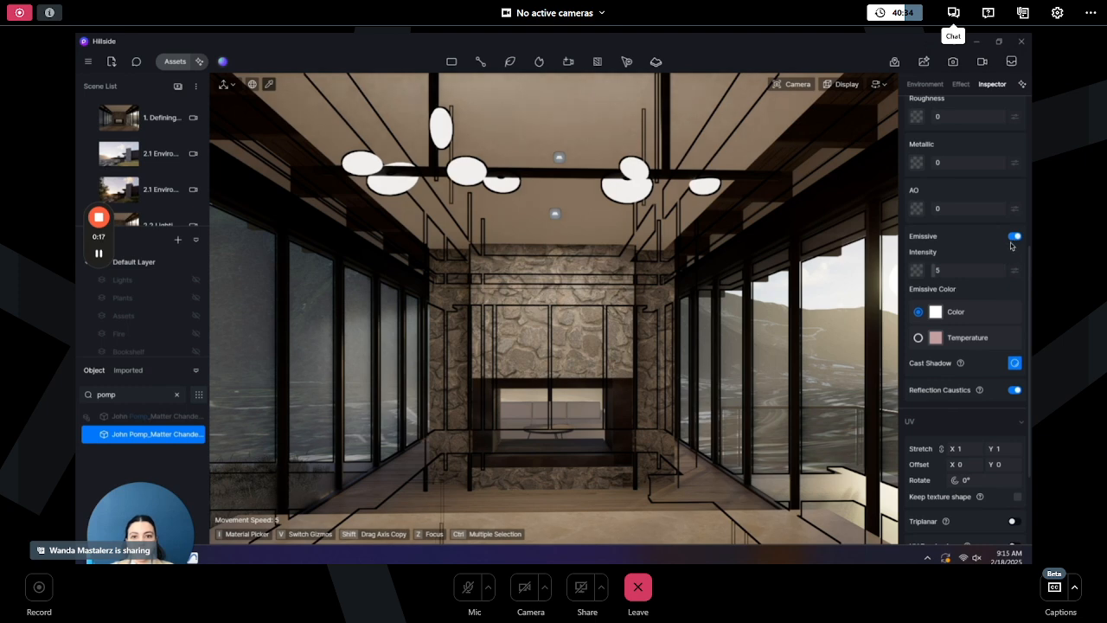
key("Escape")
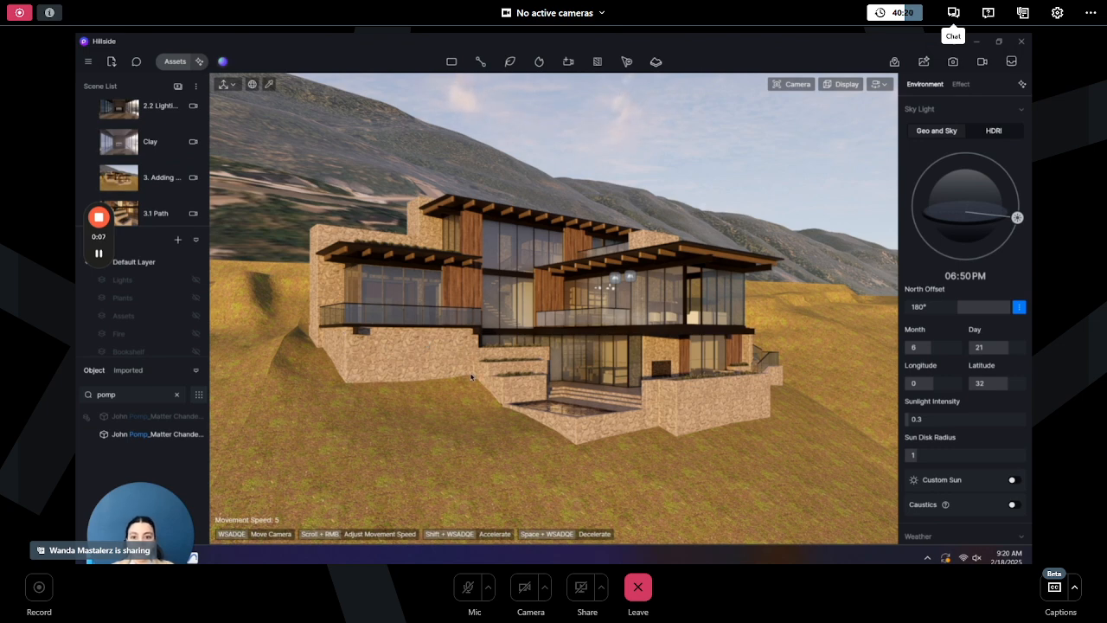
- Apply the Irregular stone wall material from the favourite asset materials to the house's stone base walls
left_click(175, 61)
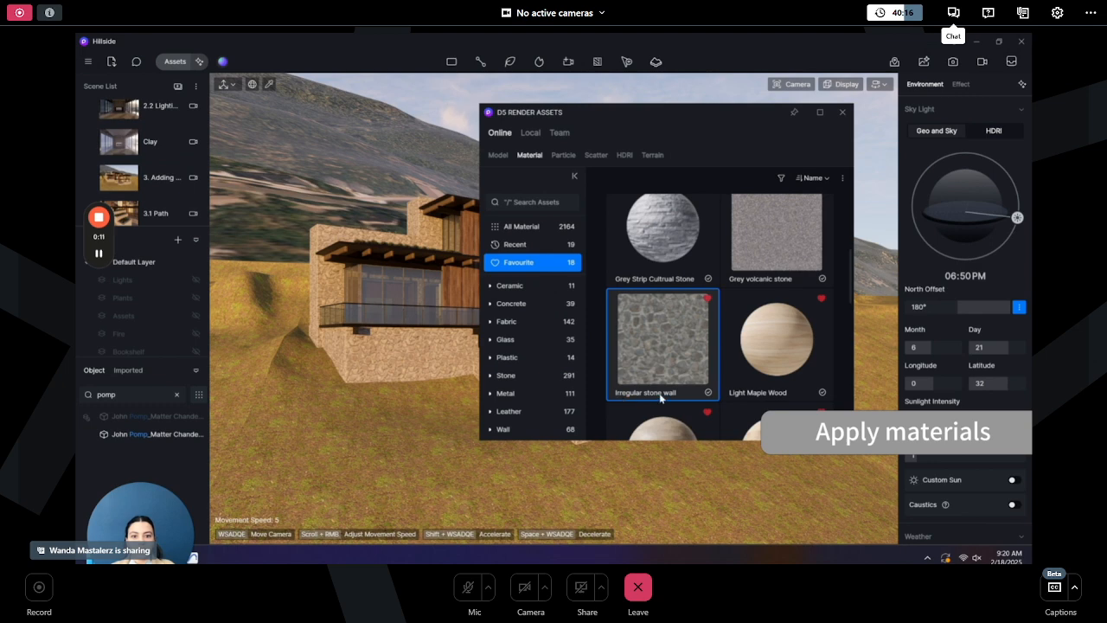
left_click_drag(651, 337, 423, 349)
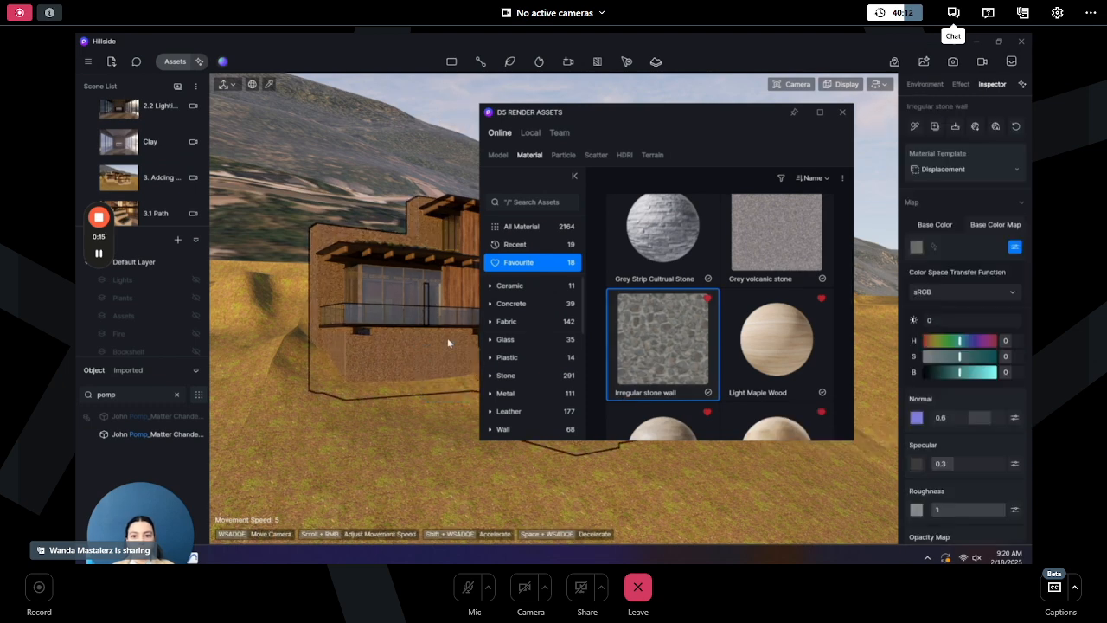
left_click(843, 112)
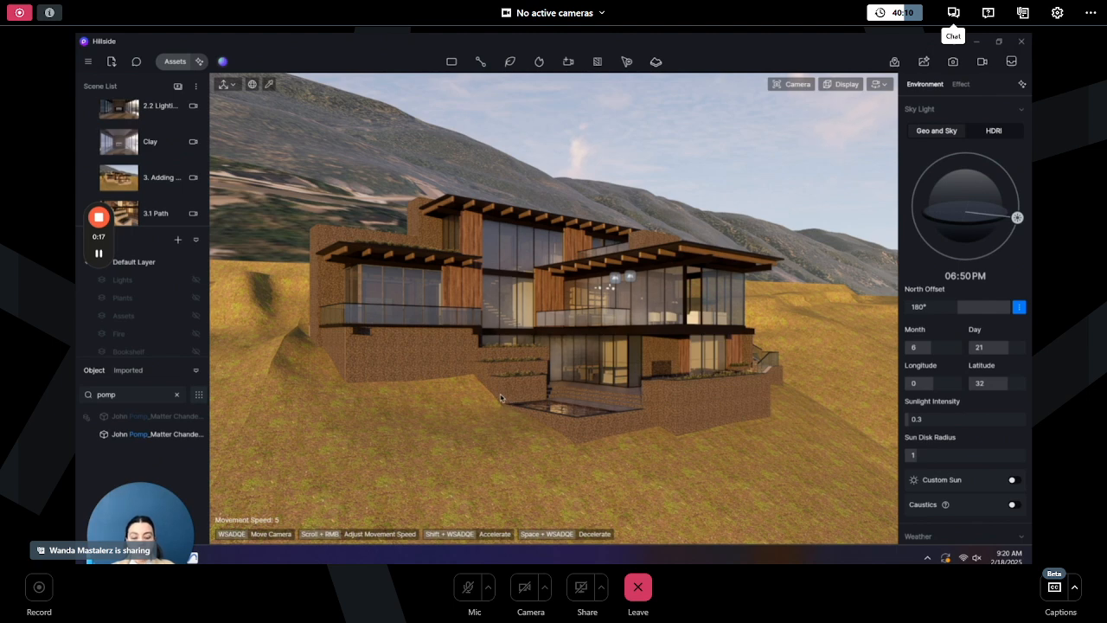
- Set the stone wall material's UV stretch to 0.34
left_click(441, 348)
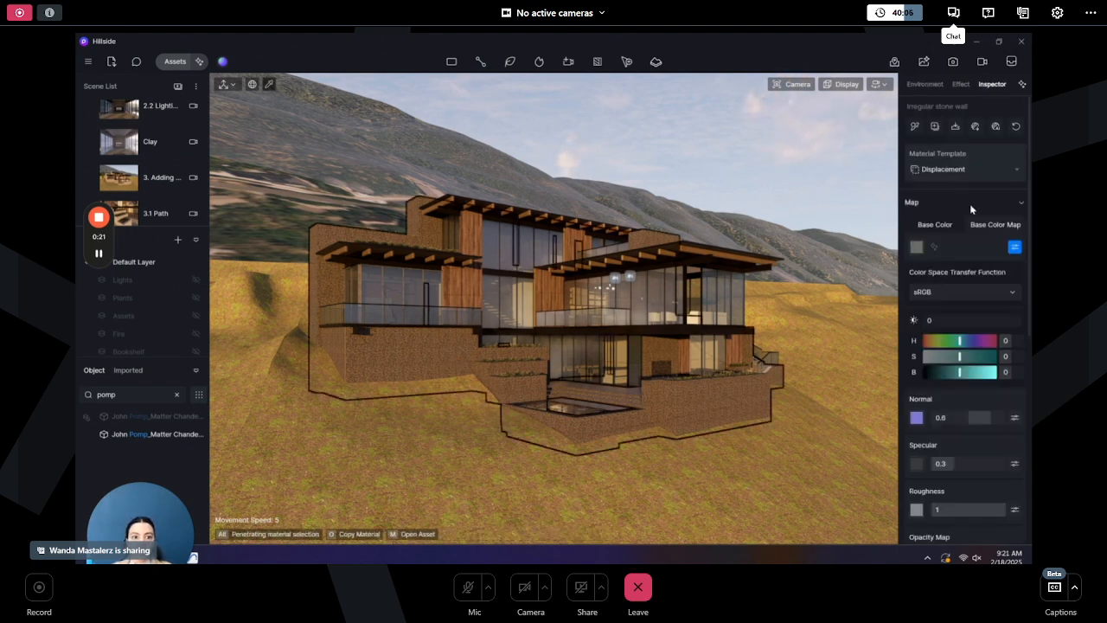
scroll(976, 328, "down", 1)
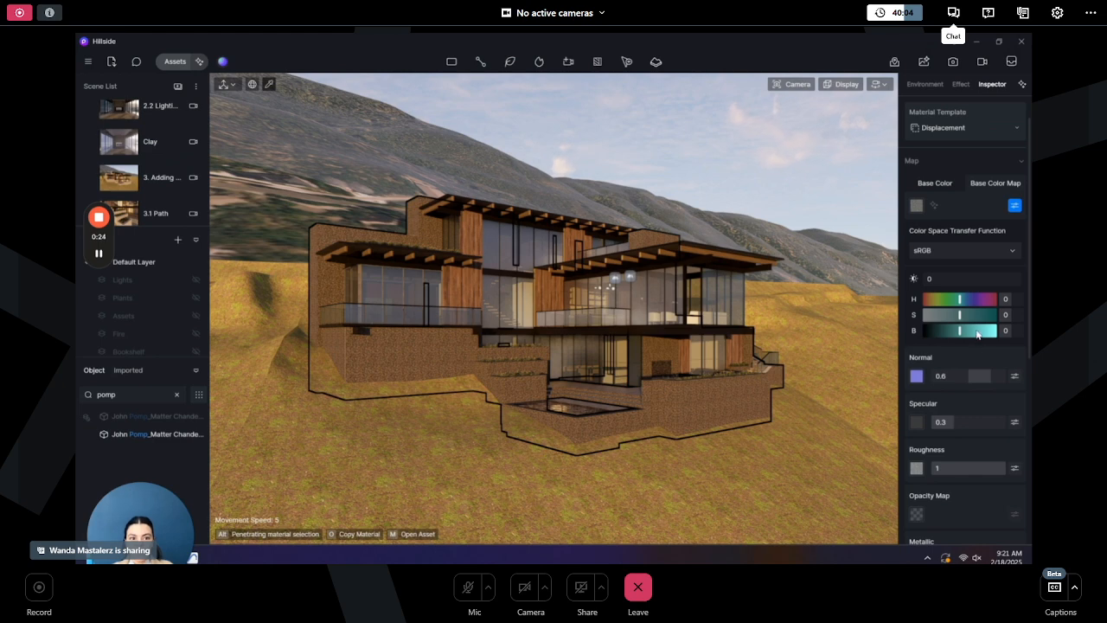
scroll(977, 408, "down", 5)
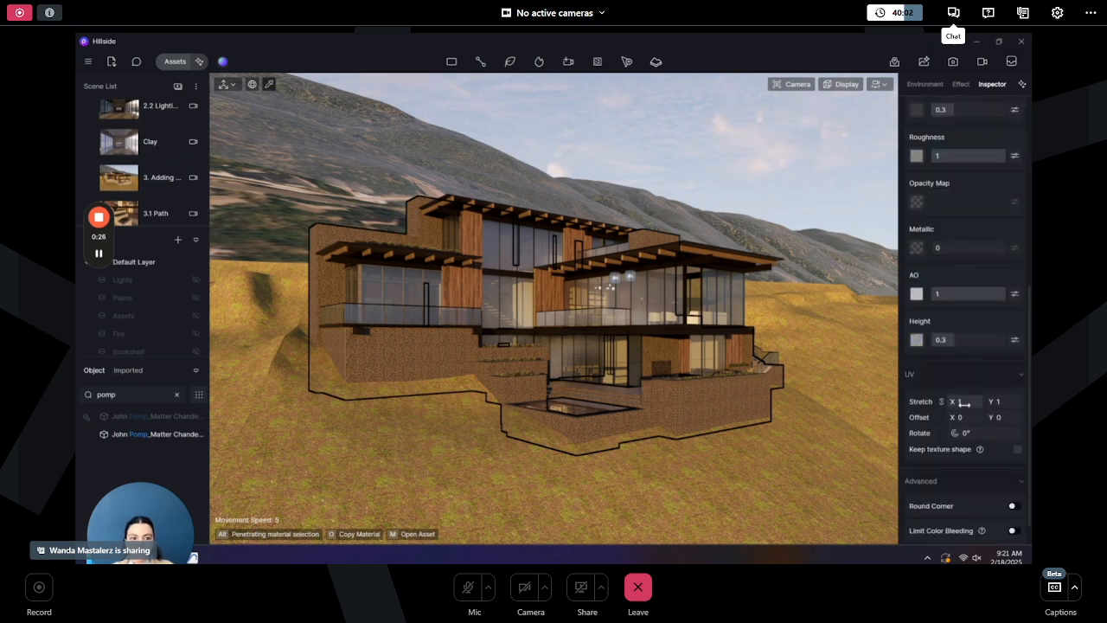
left_click_drag(968, 402, 951, 401)
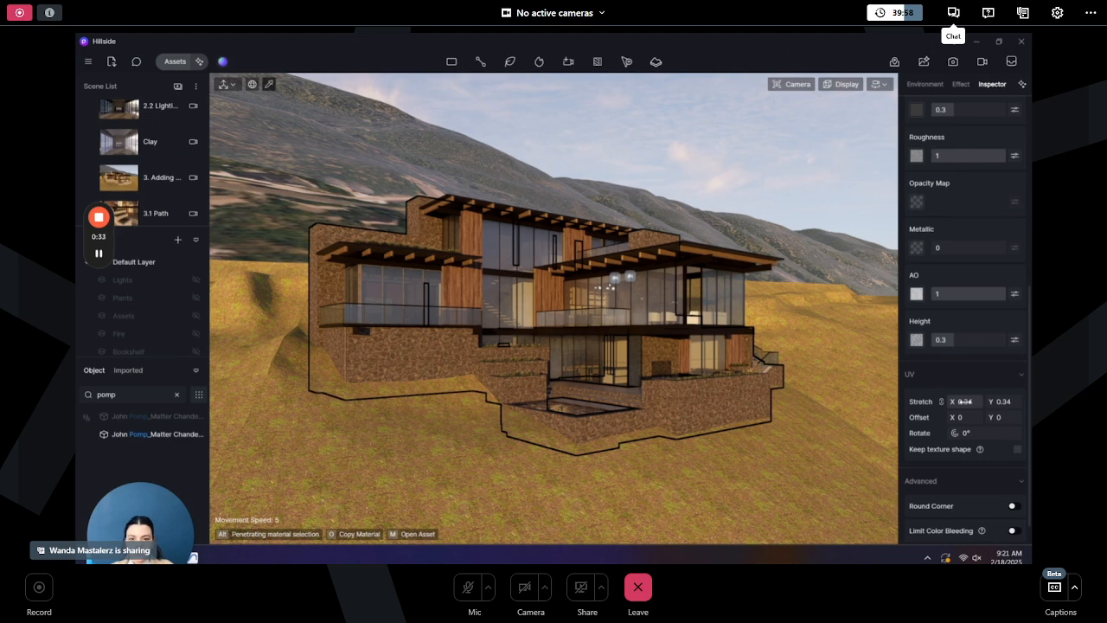
key("Escape")
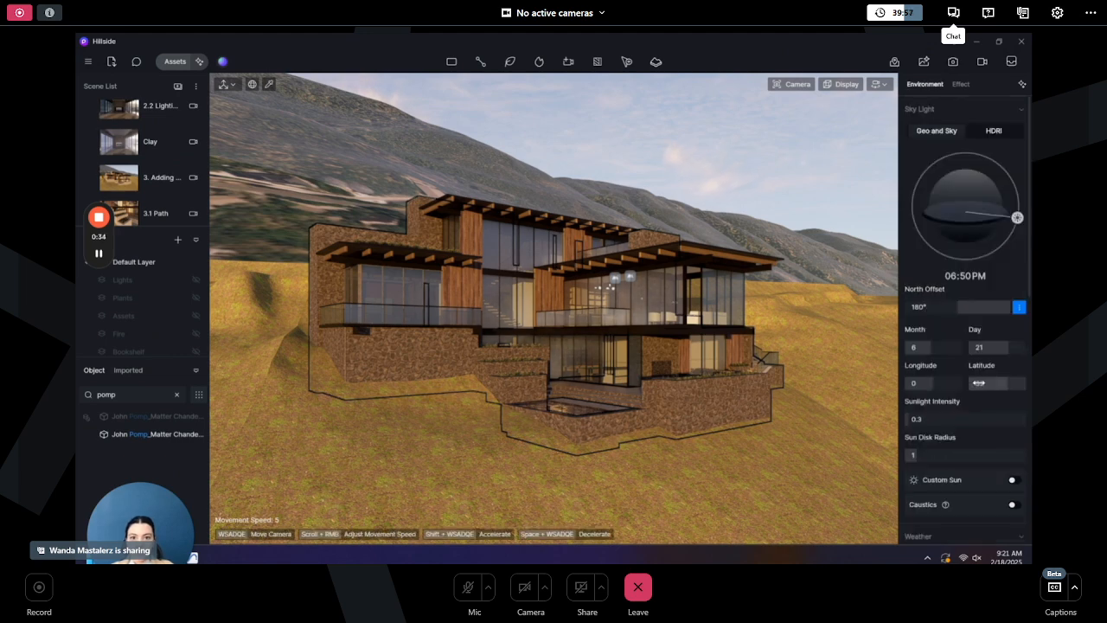
- Adjust the stone wall's base colour to brightness -20, saturation -11 and B value 17
left_click(681, 379)
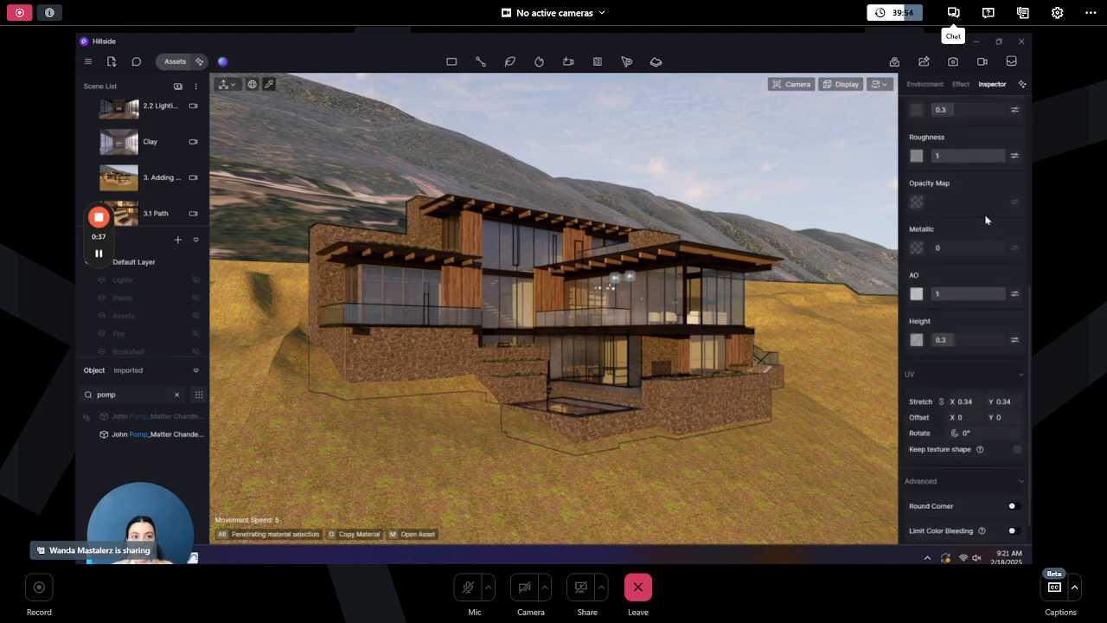
scroll(986, 219, "up", 4)
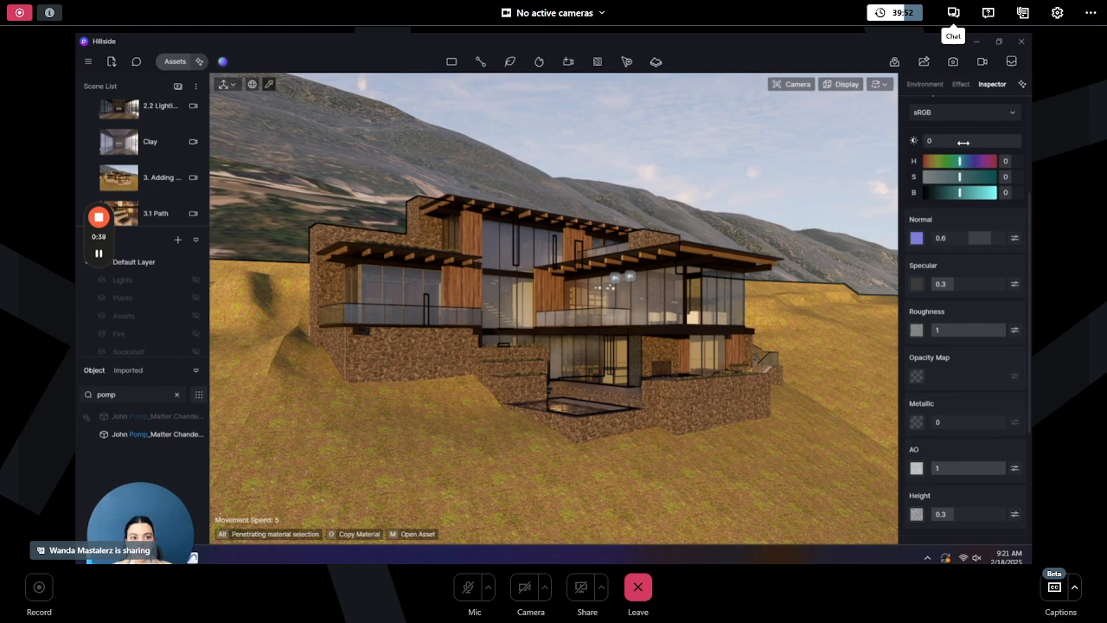
left_click_drag(963, 143, 915, 143)
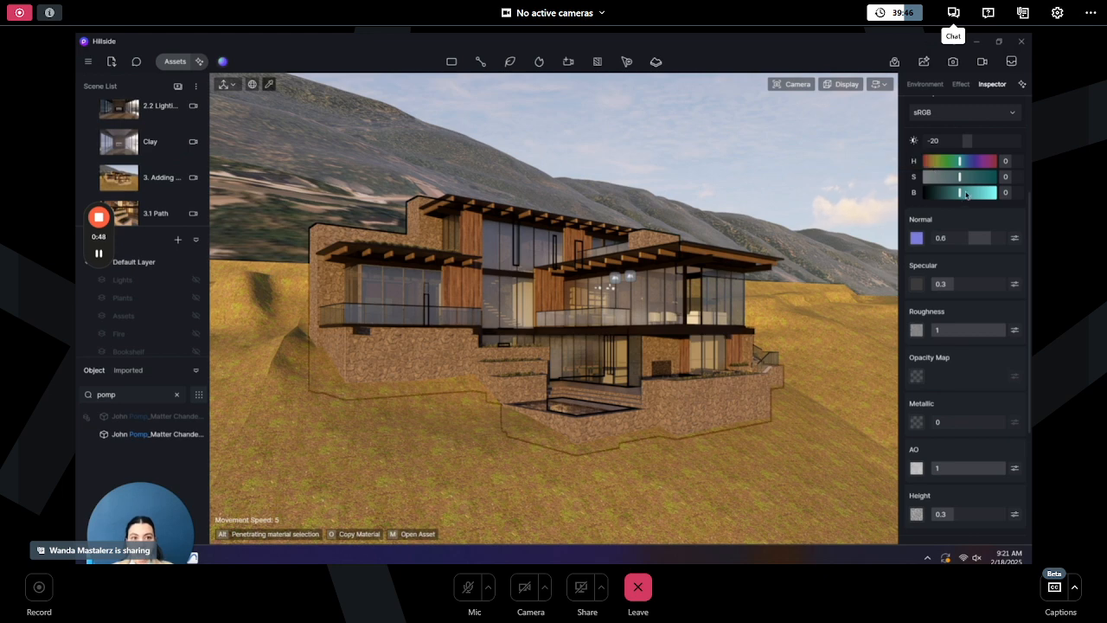
left_click(962, 193)
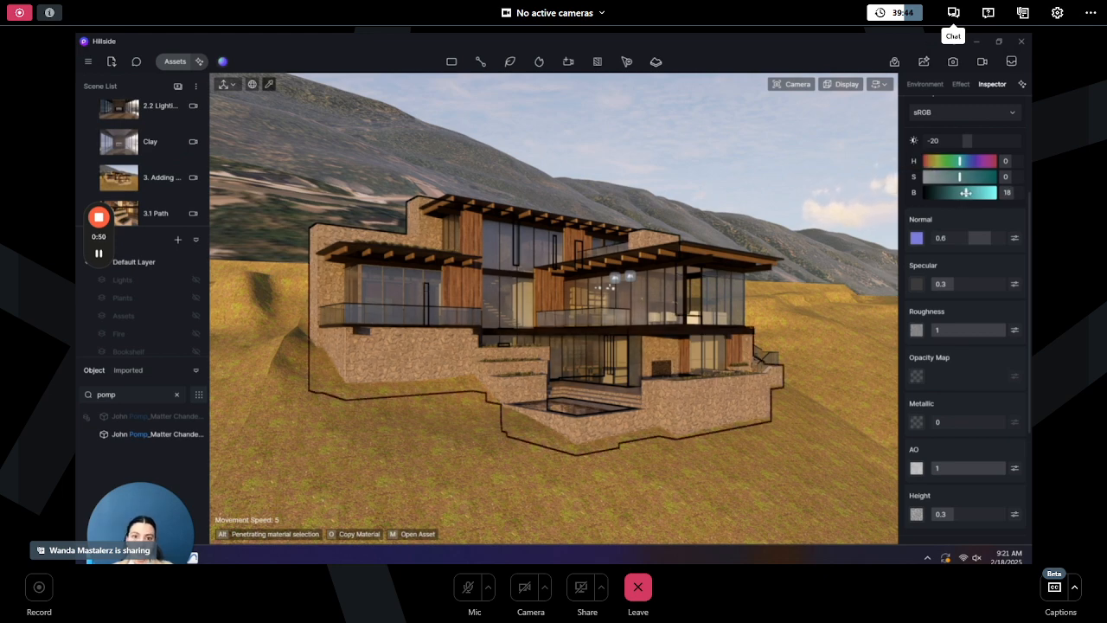
left_click_drag(959, 176, 955, 177)
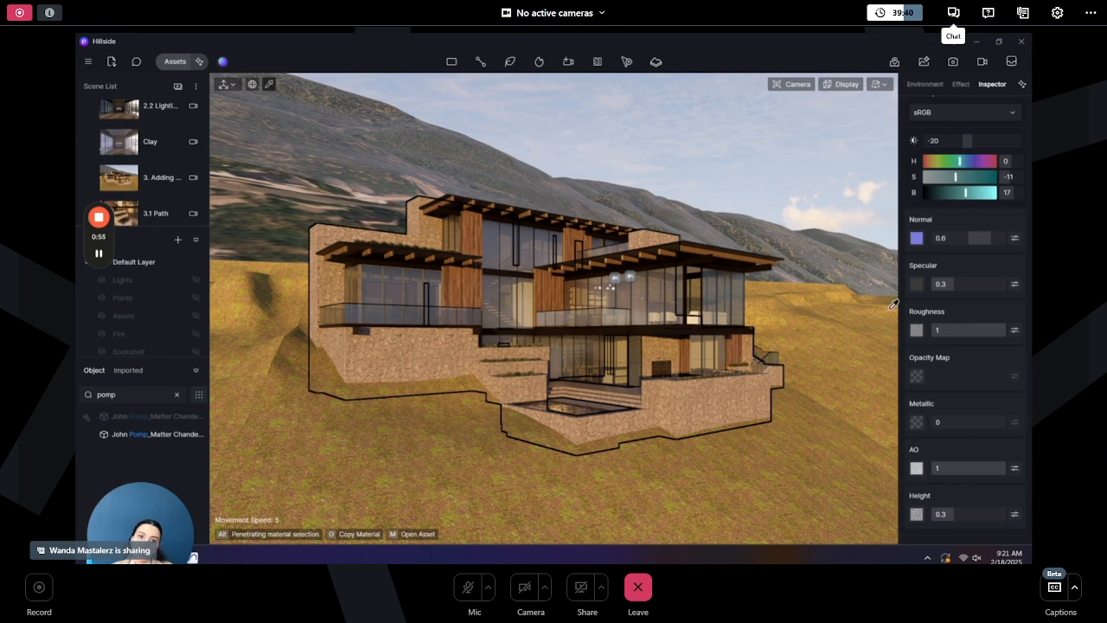
- Apply the Basic Glass Material from the assets library to the house's window glass
key("Escape")
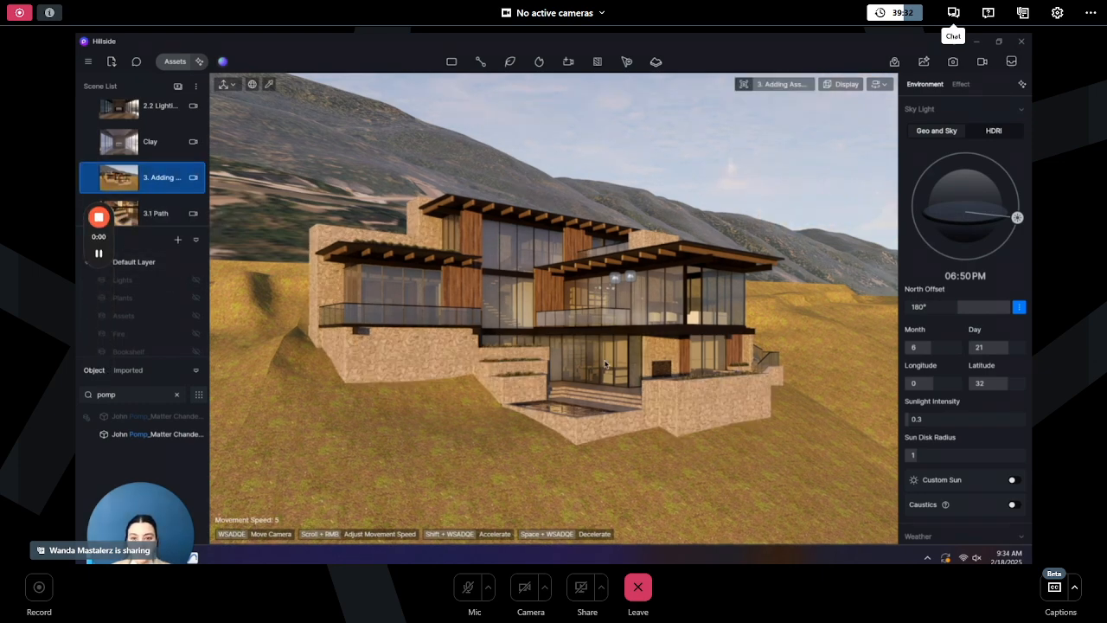
key("w")
key("e")
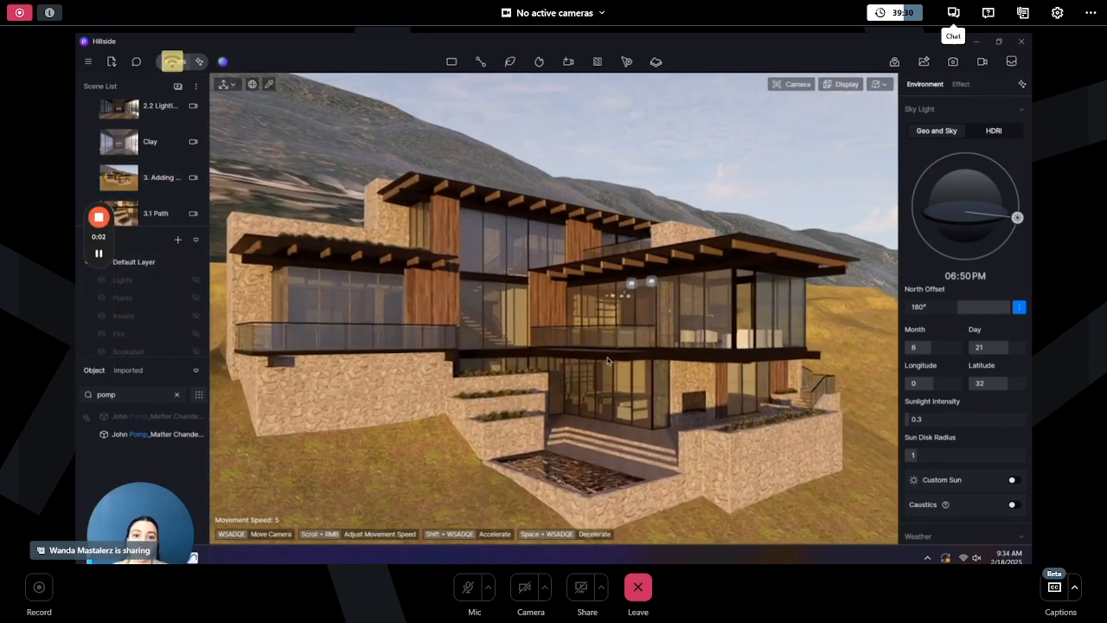
key("w")
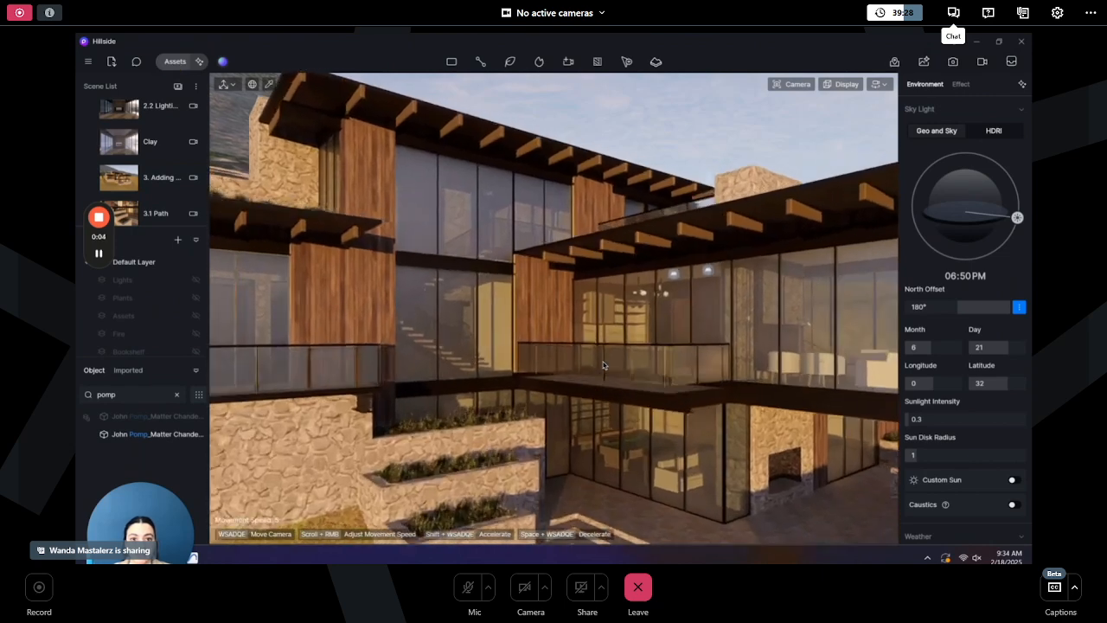
key("s")
left_click(174, 63)
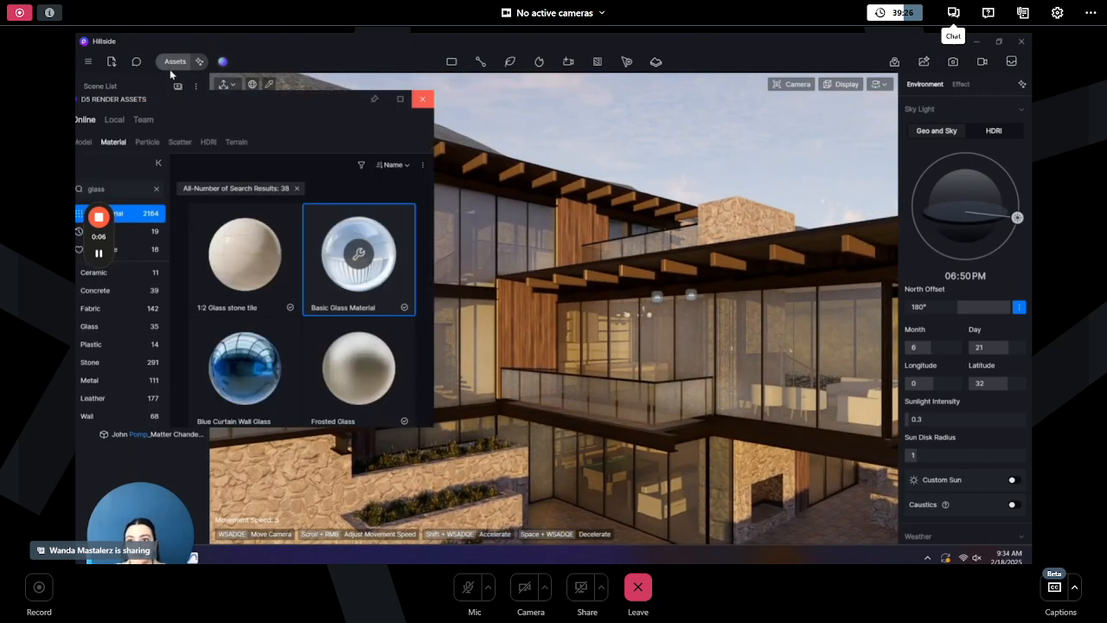
left_click(731, 353)
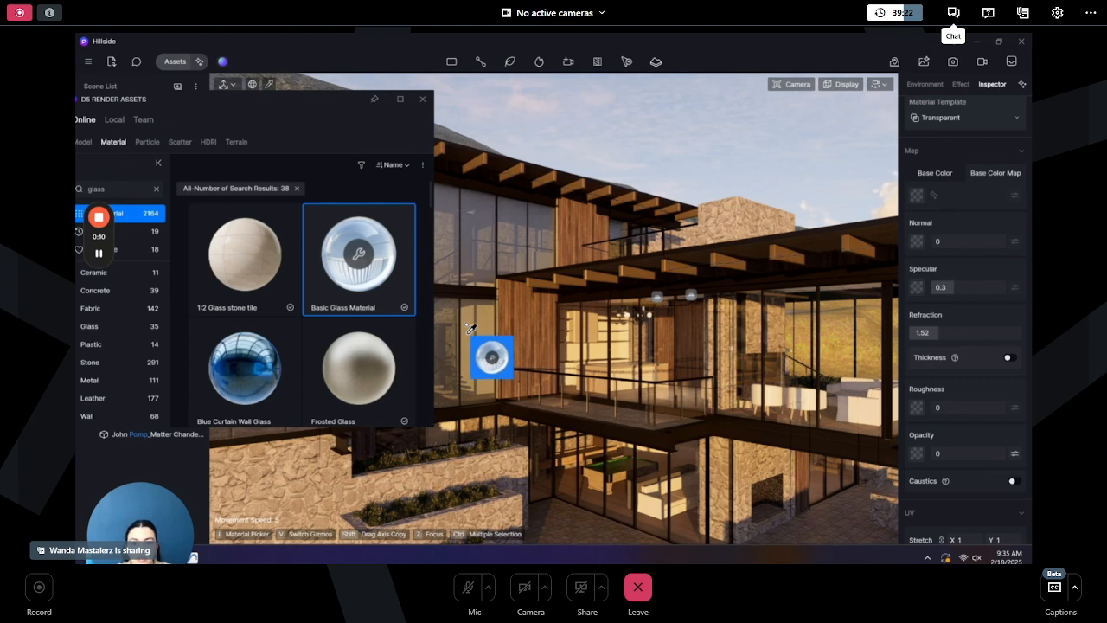
key("Escape")
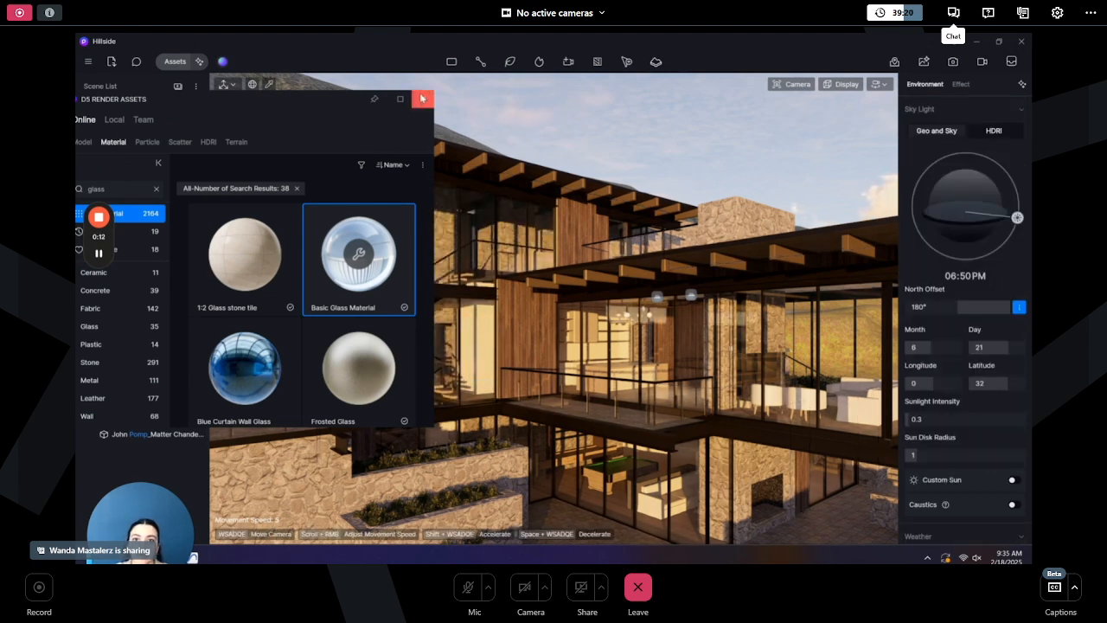
left_click(422, 99)
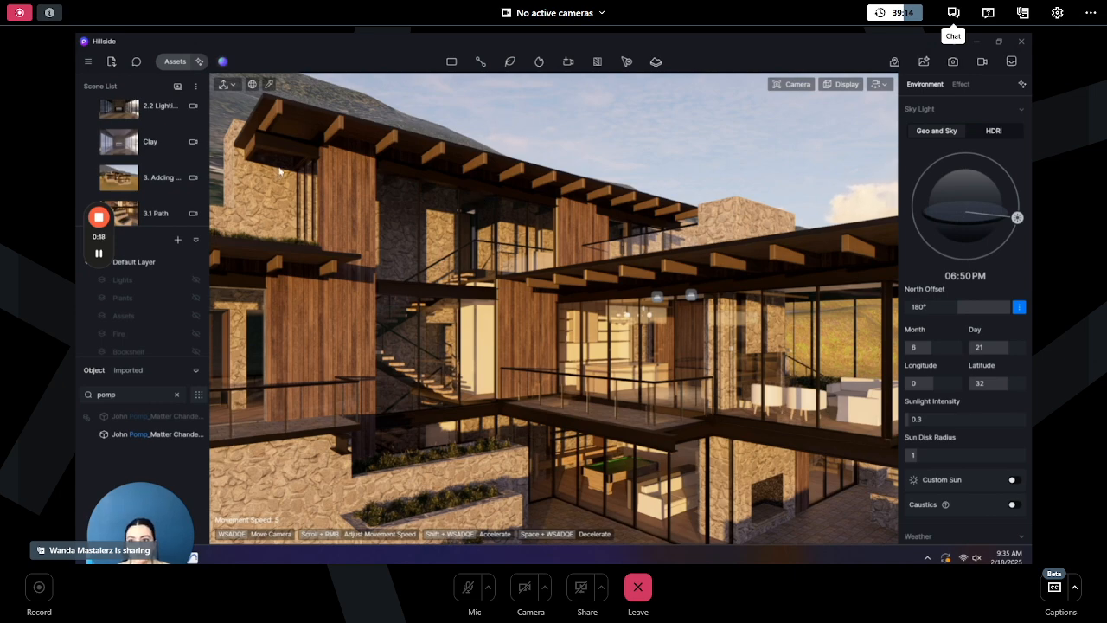
- Return to the 3. Adding Assets view, select the window glass material and adjust its specular value
left_click(161, 182)
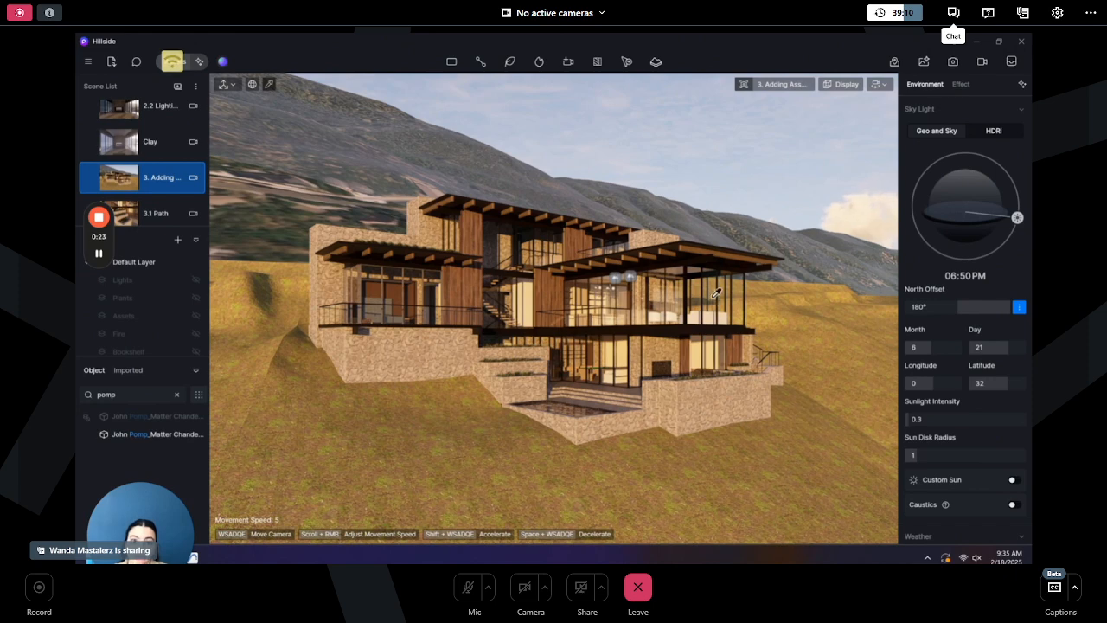
left_click(717, 291)
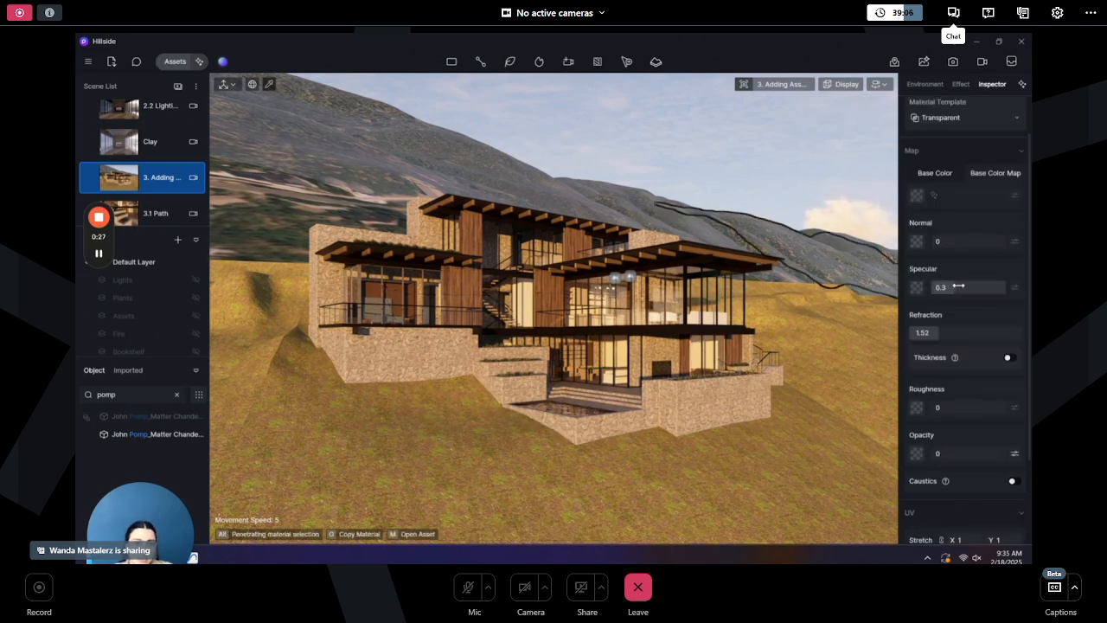
left_click_drag(958, 287, 987, 284)
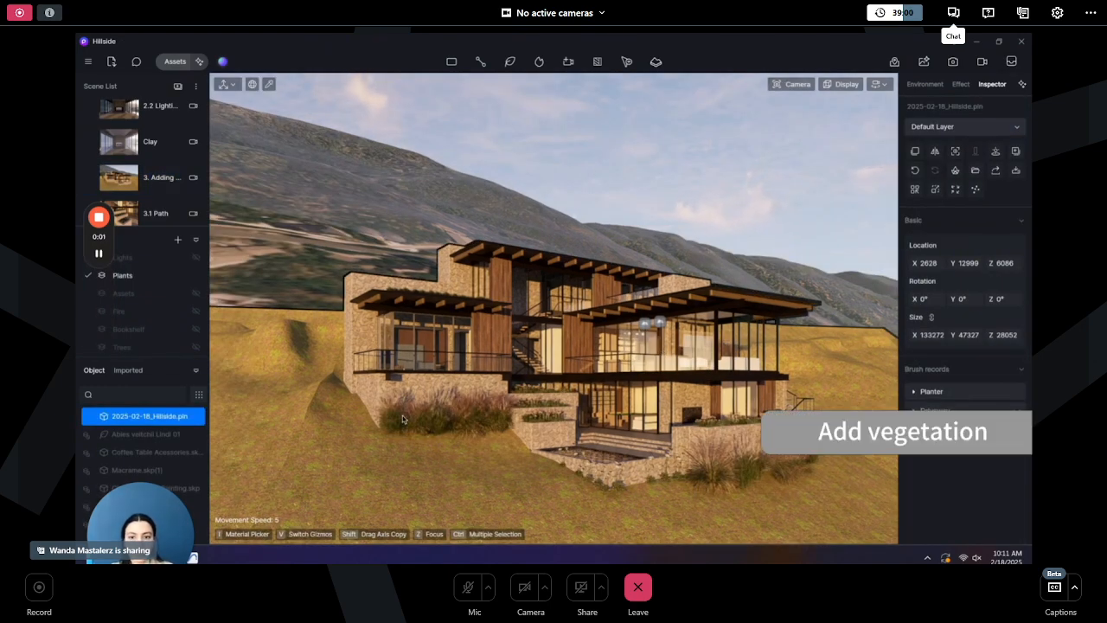
left_click(394, 417)
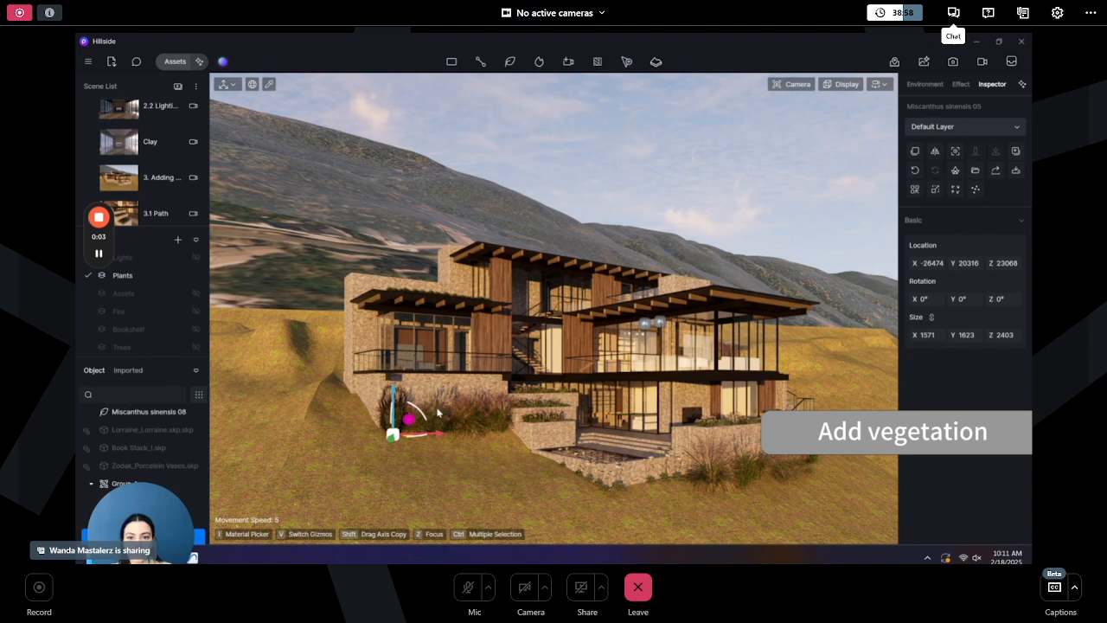
left_click(468, 415)
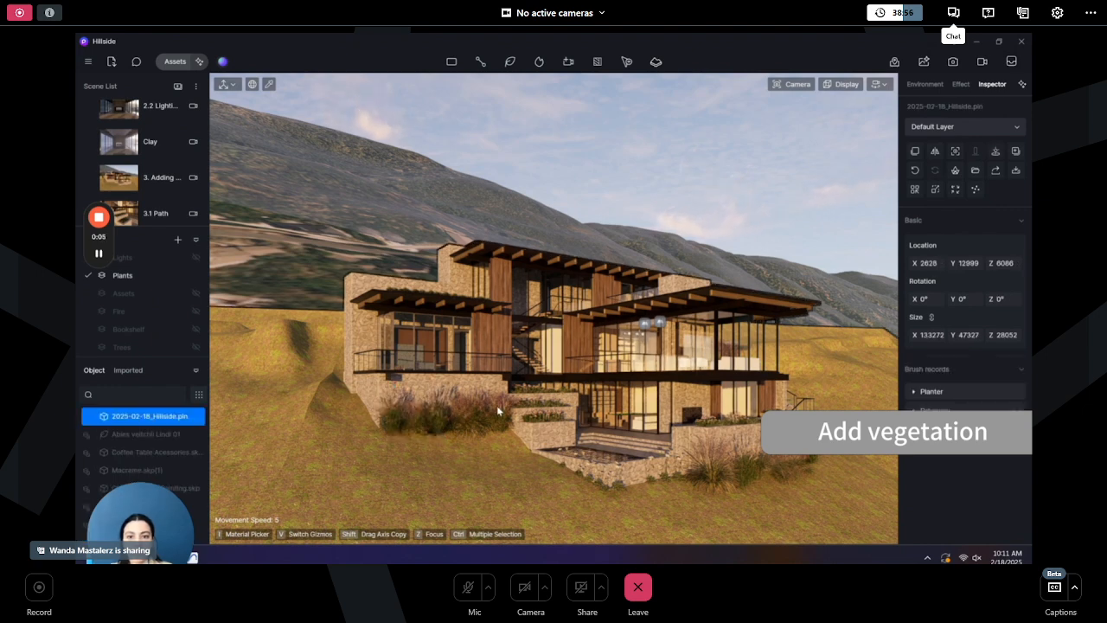
key("Escape")
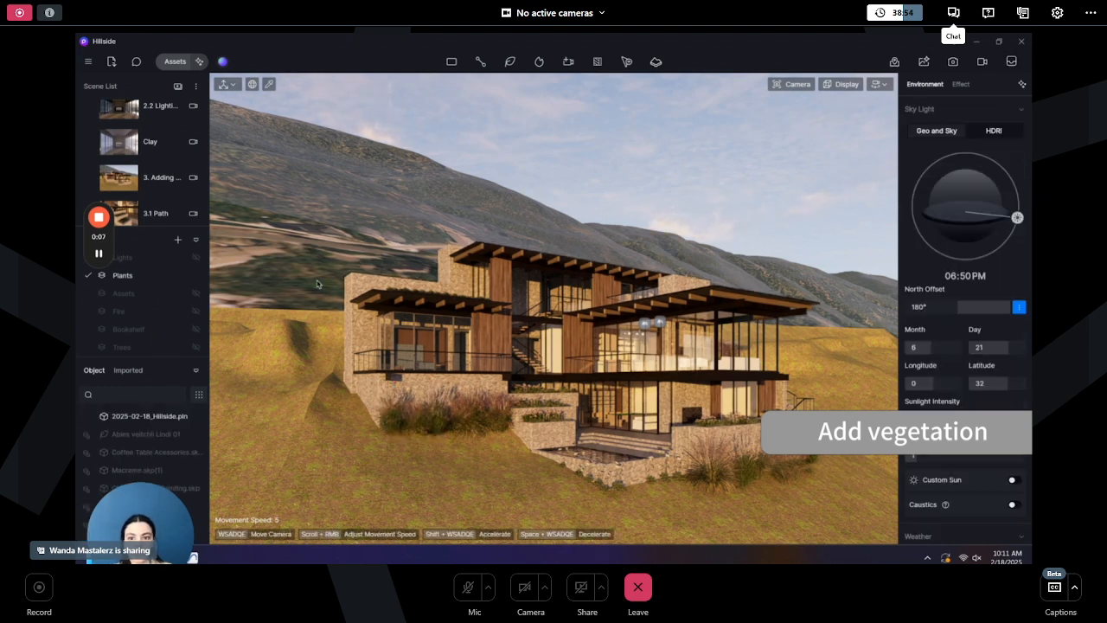
- Paint Abies veitchii Lindl 01 and Betula utilis 02 trees from the favourites onto the hillside right of the house with the vegetation brush
left_click(512, 62)
left_click(539, 88)
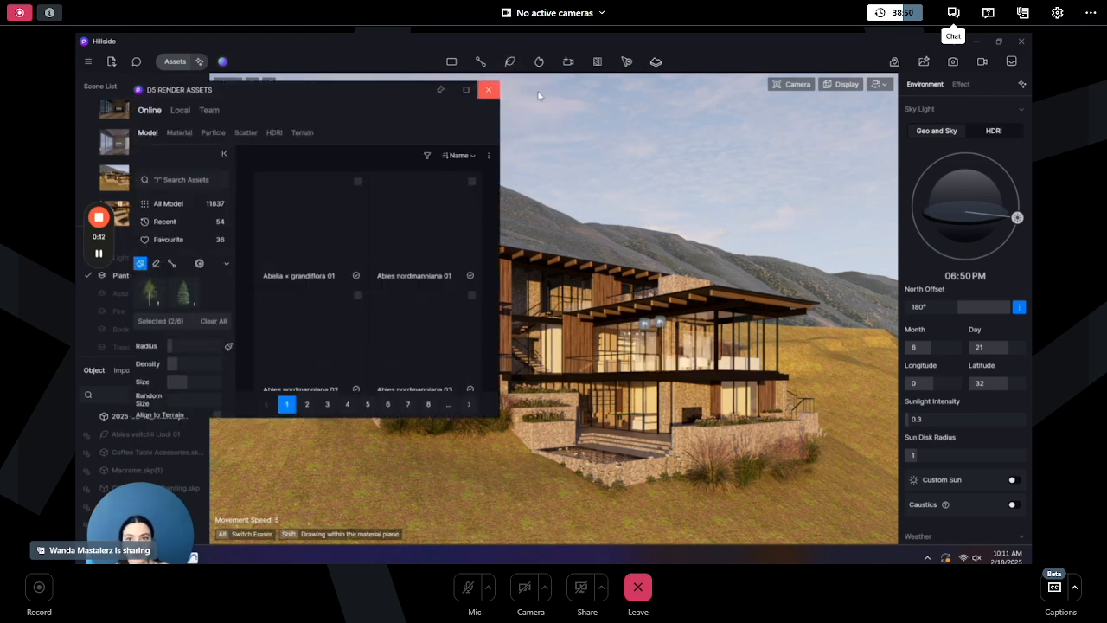
left_click(158, 240)
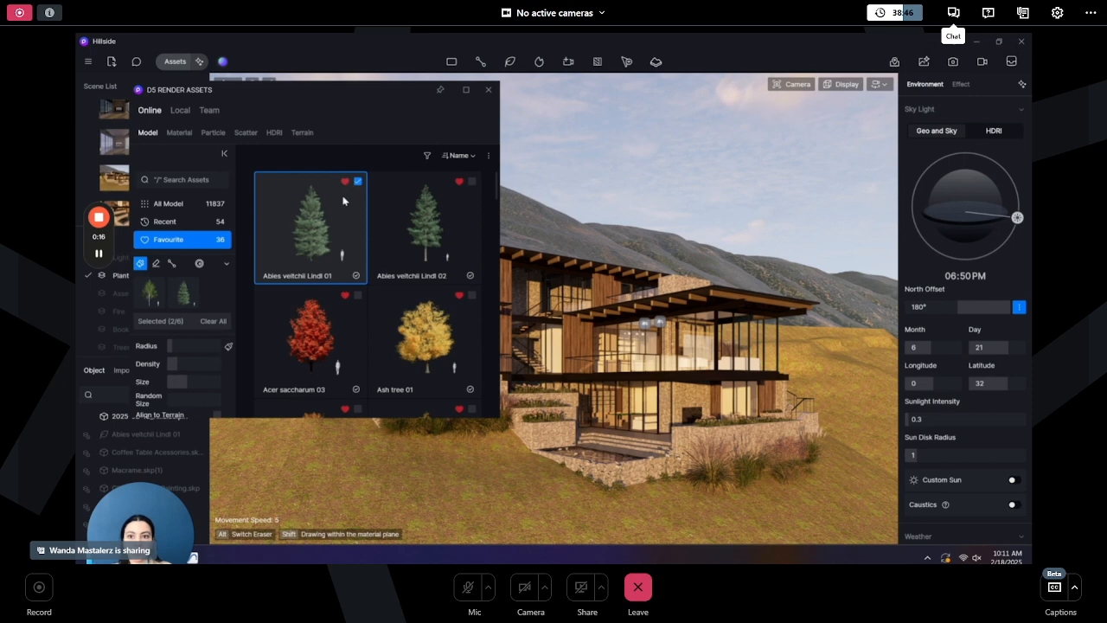
scroll(422, 264, "down", 3)
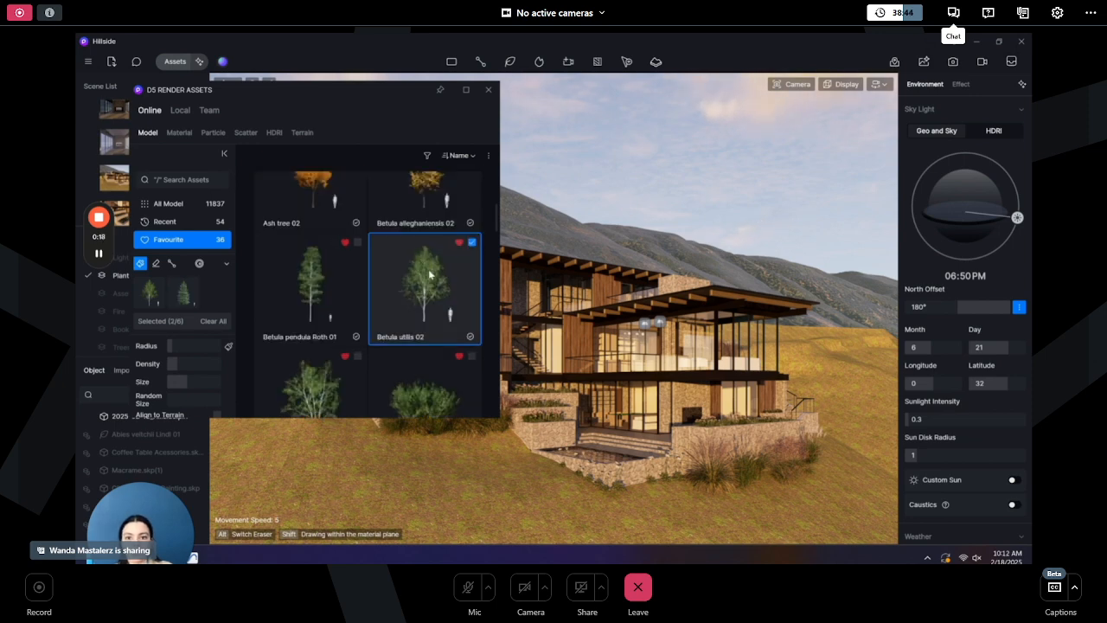
left_click(472, 244)
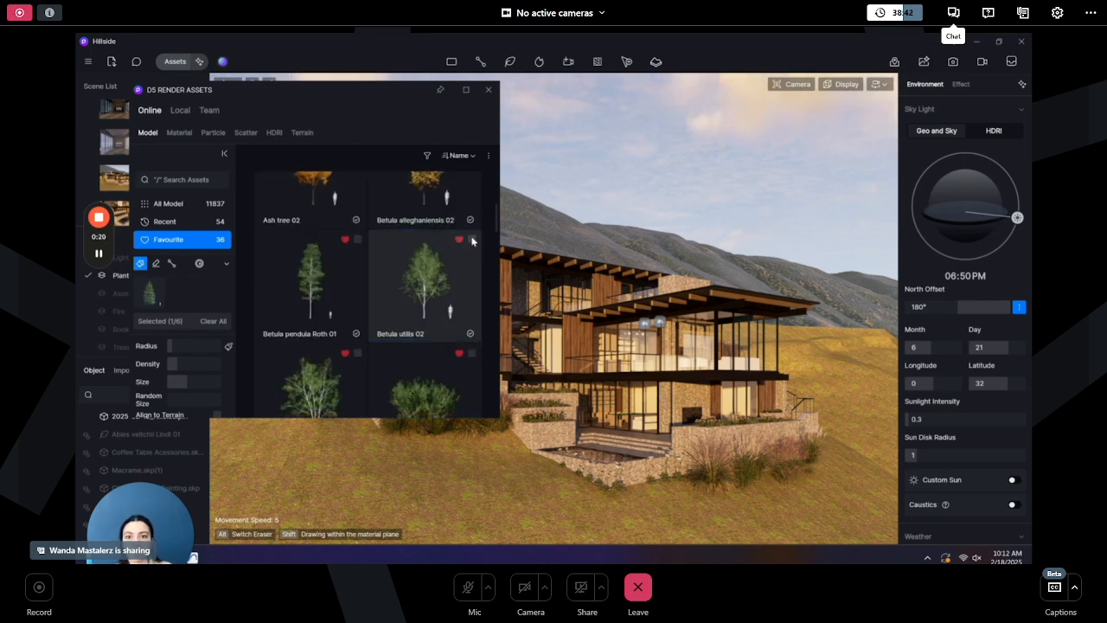
left_click(472, 241)
left_click(473, 240)
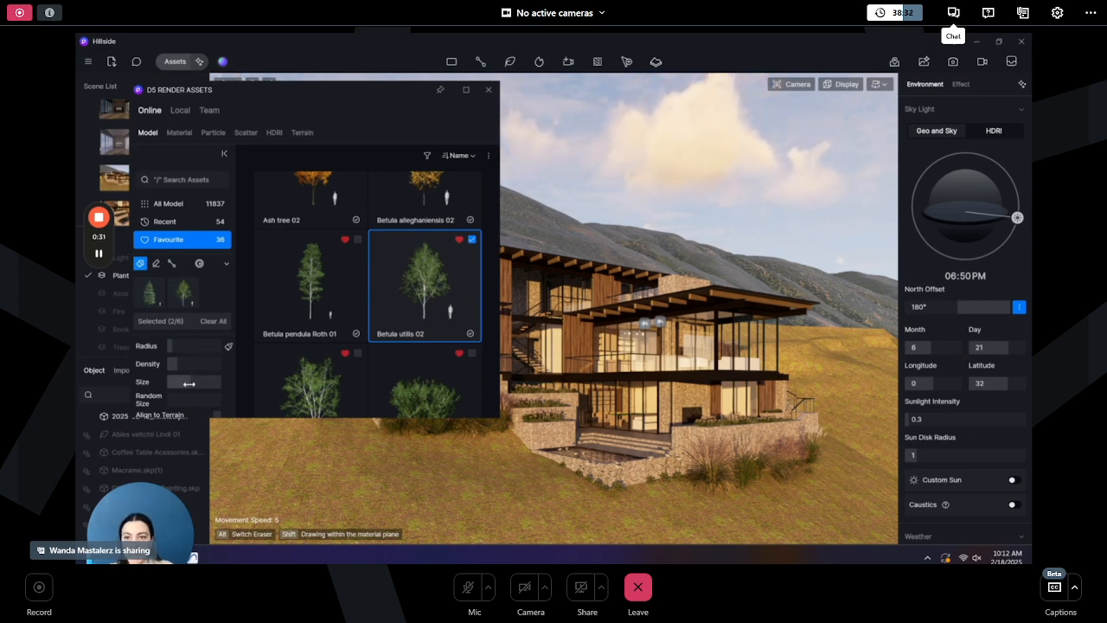
left_click(859, 364)
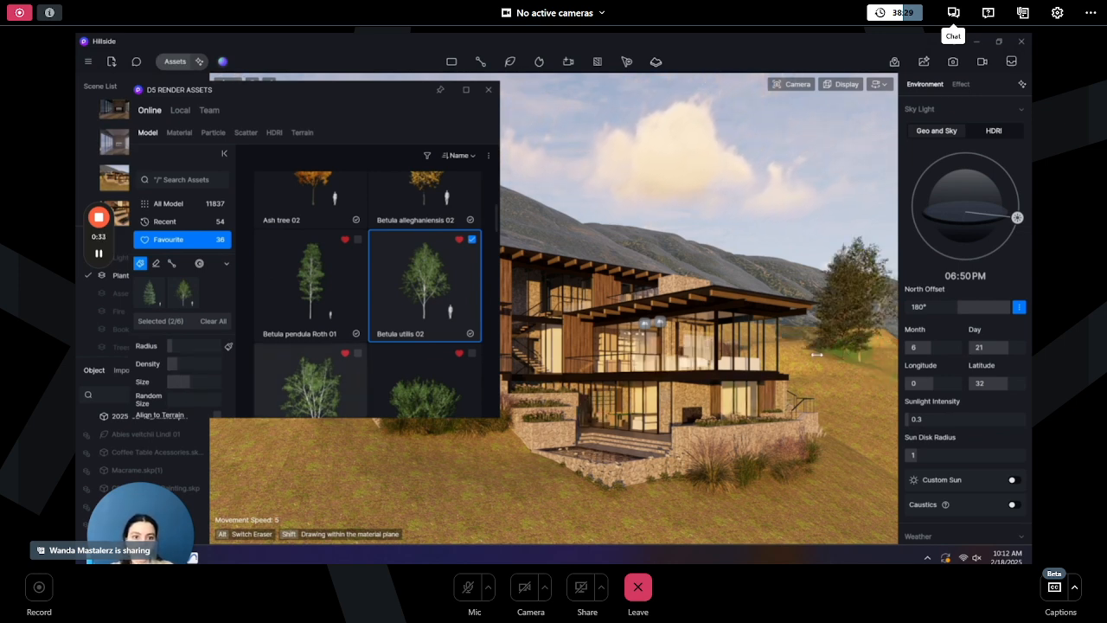
left_click(865, 401)
key("Escape")
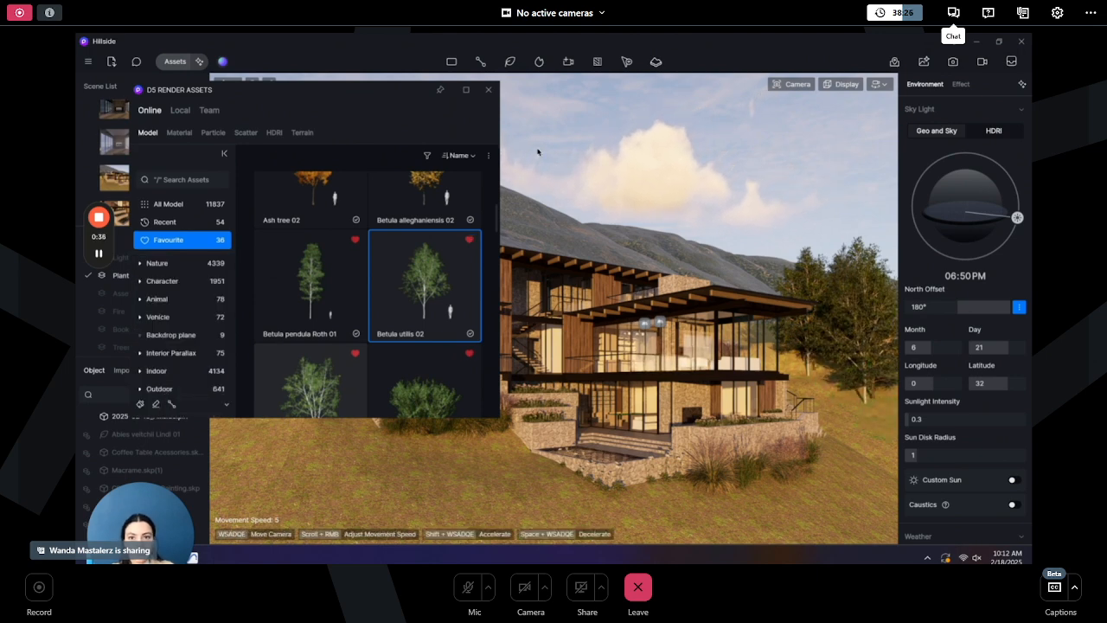
left_click(488, 90)
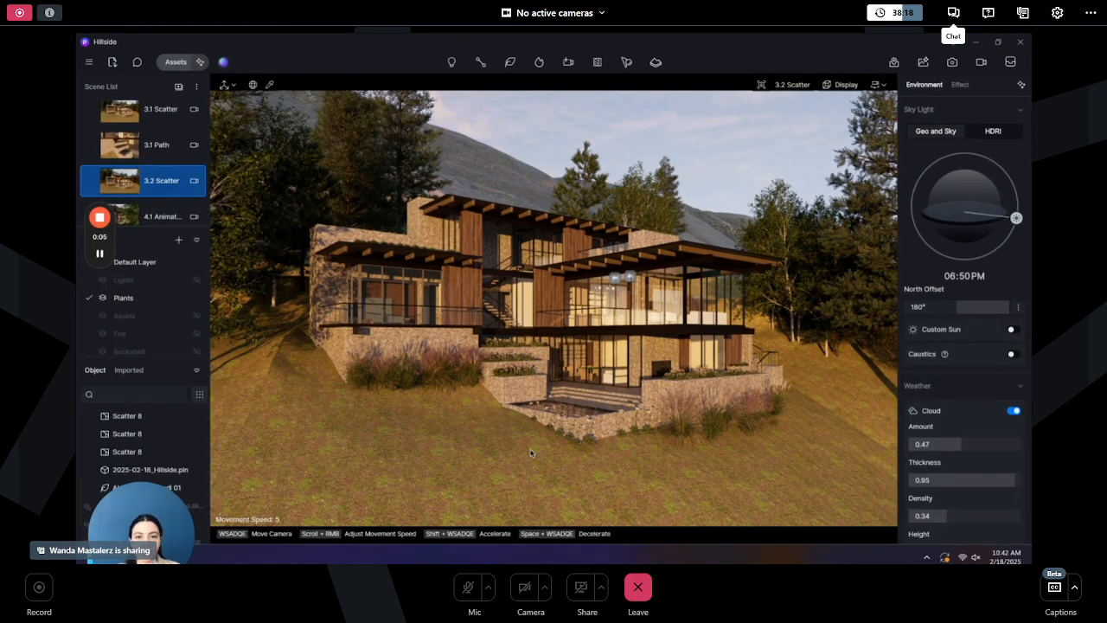
- Scatter the Meadow02 lawn landscape preset across the terrain around the house
left_click(173, 62)
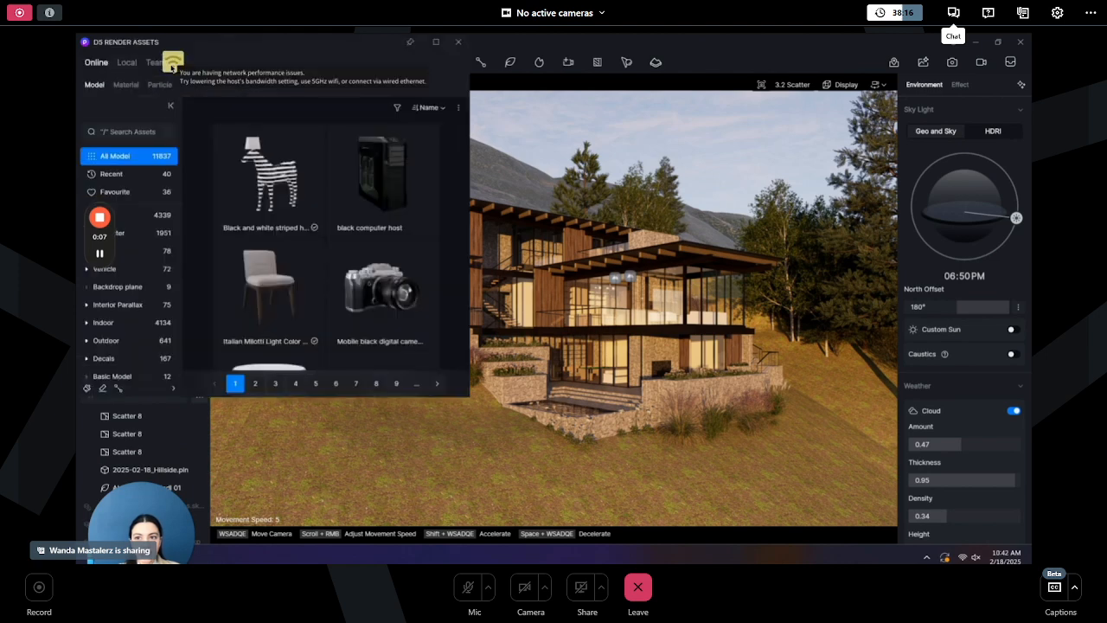
left_click(192, 83)
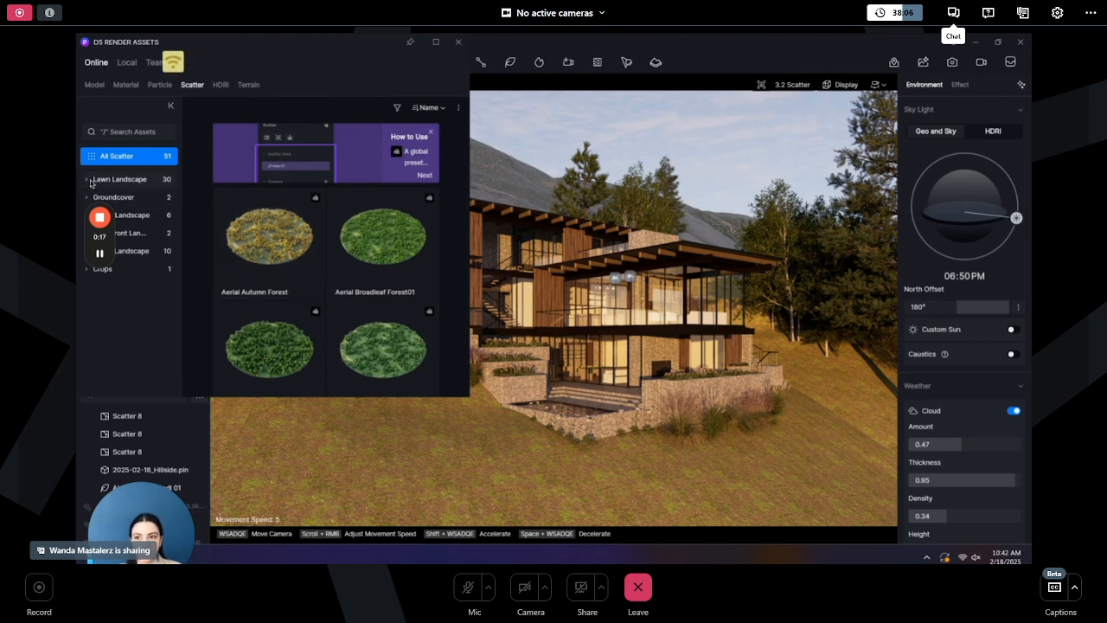
left_click(275, 213)
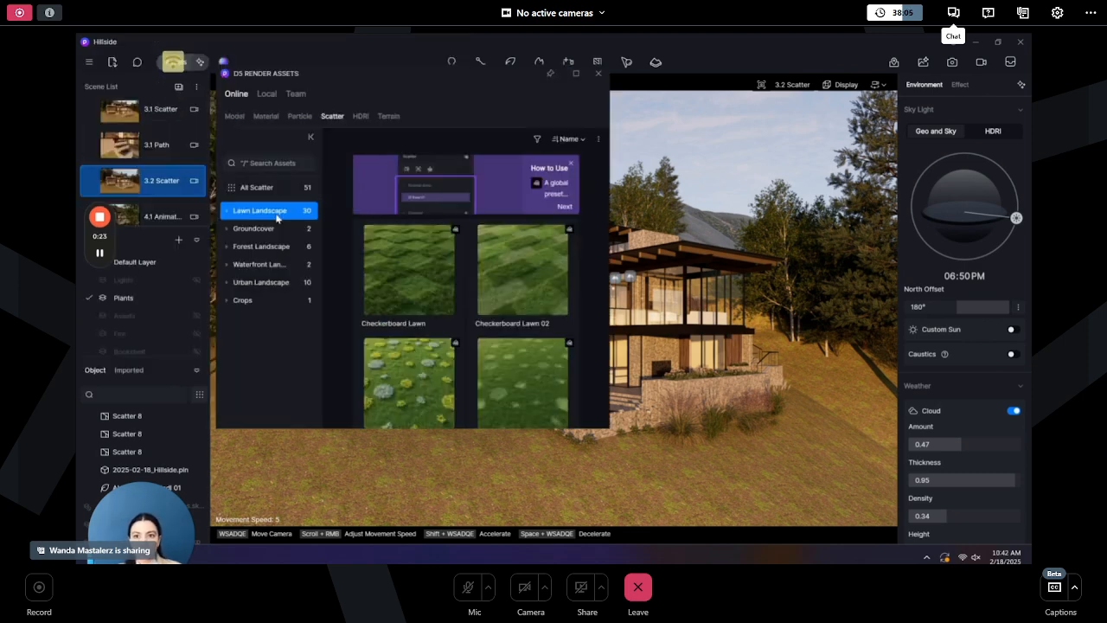
scroll(497, 268, "down", 5)
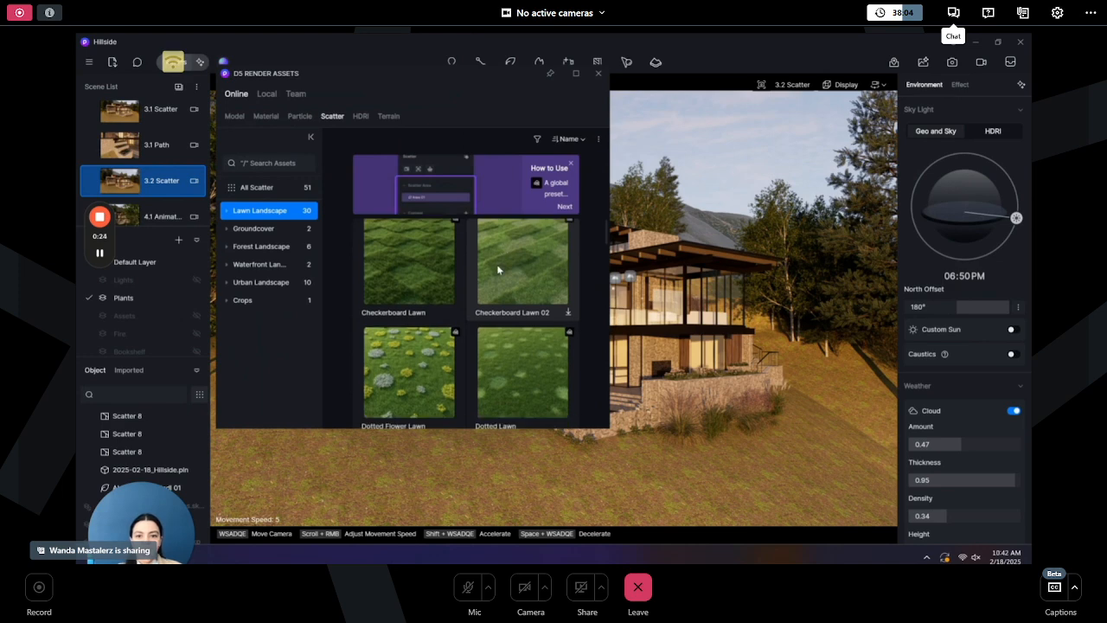
scroll(497, 271, "down", 3)
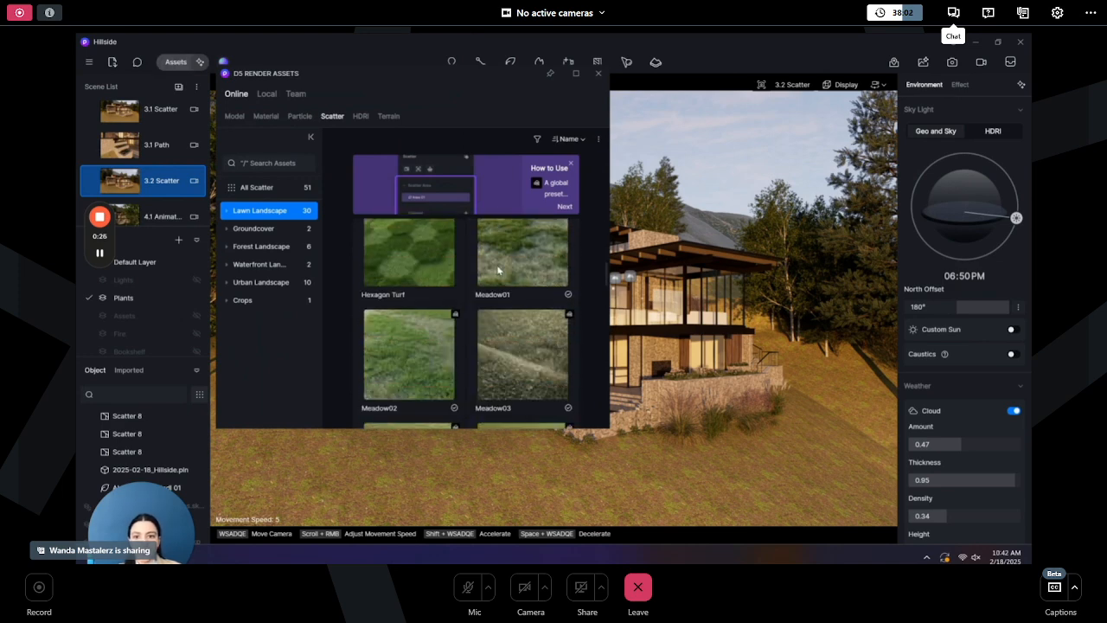
left_click(412, 365)
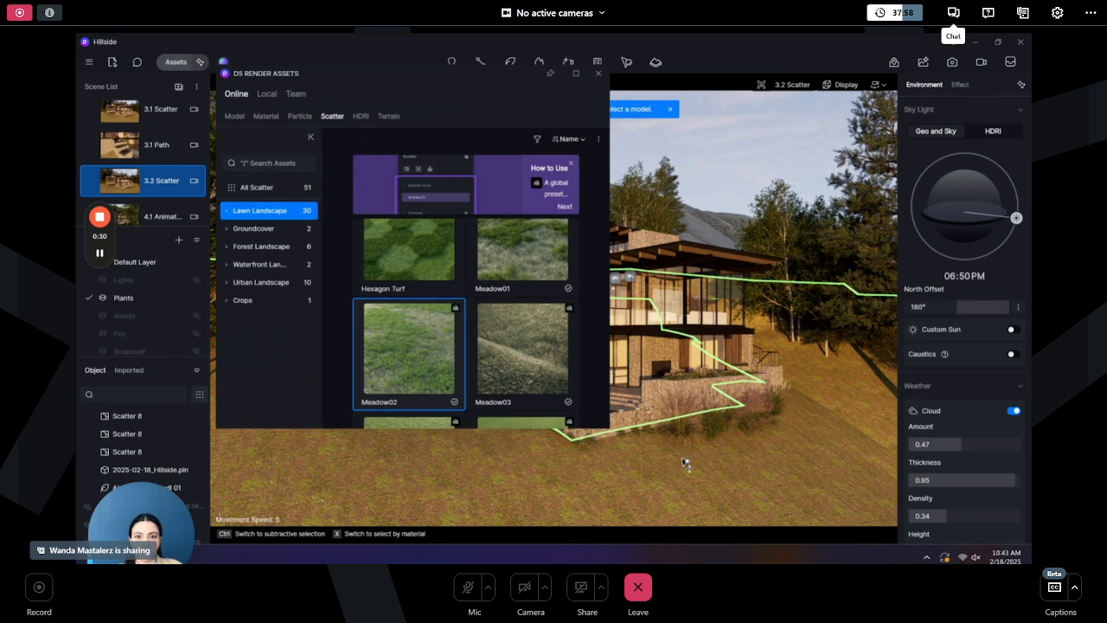
left_click(684, 463)
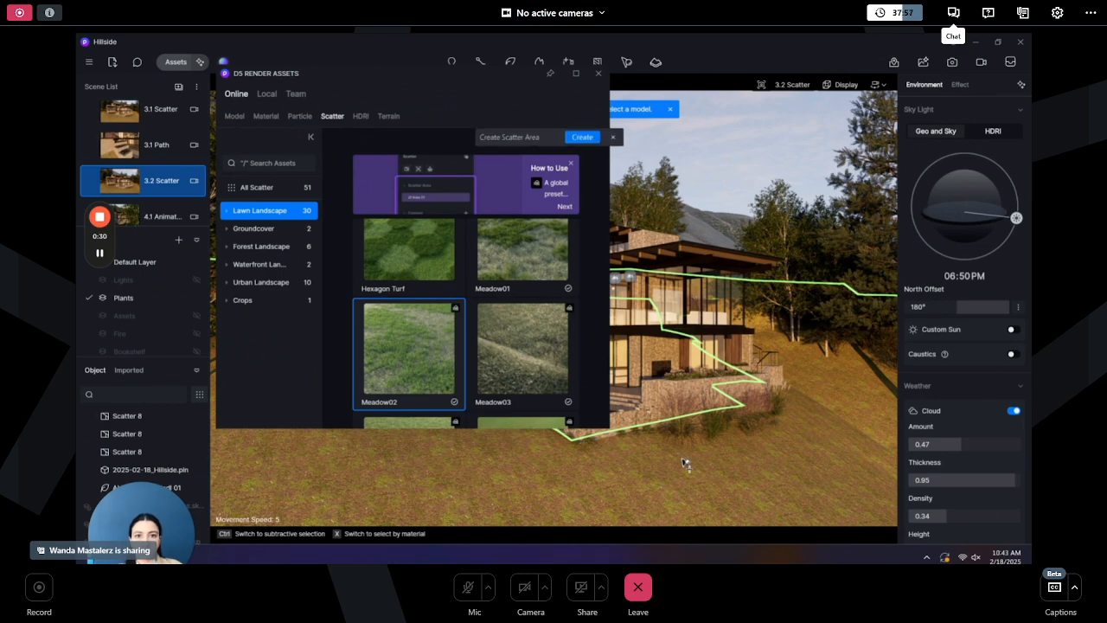
left_click(599, 76)
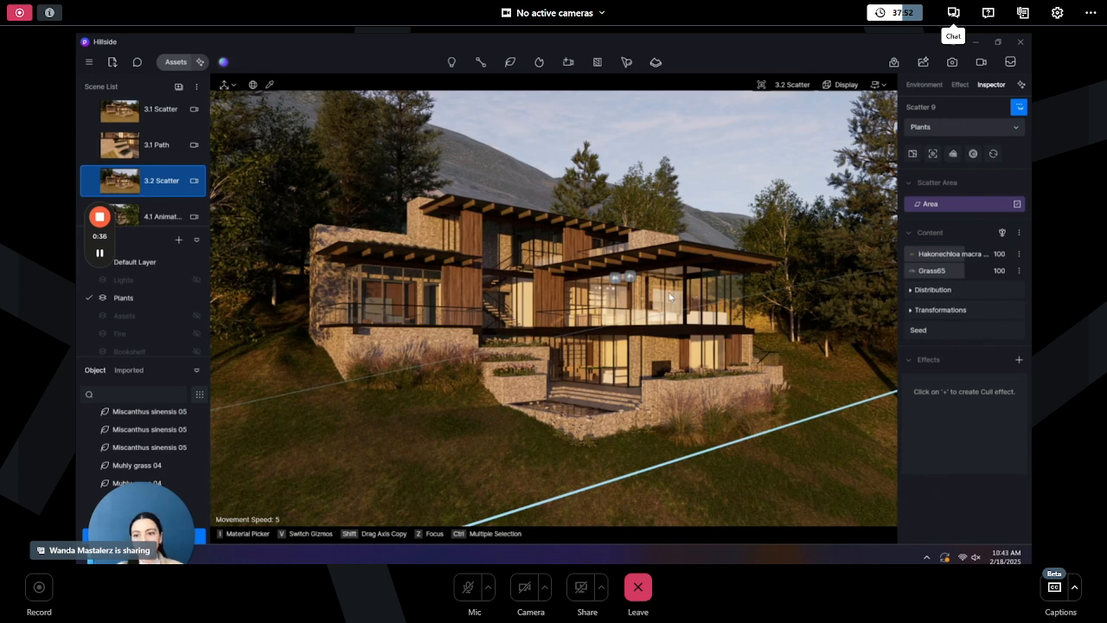
key("Escape")
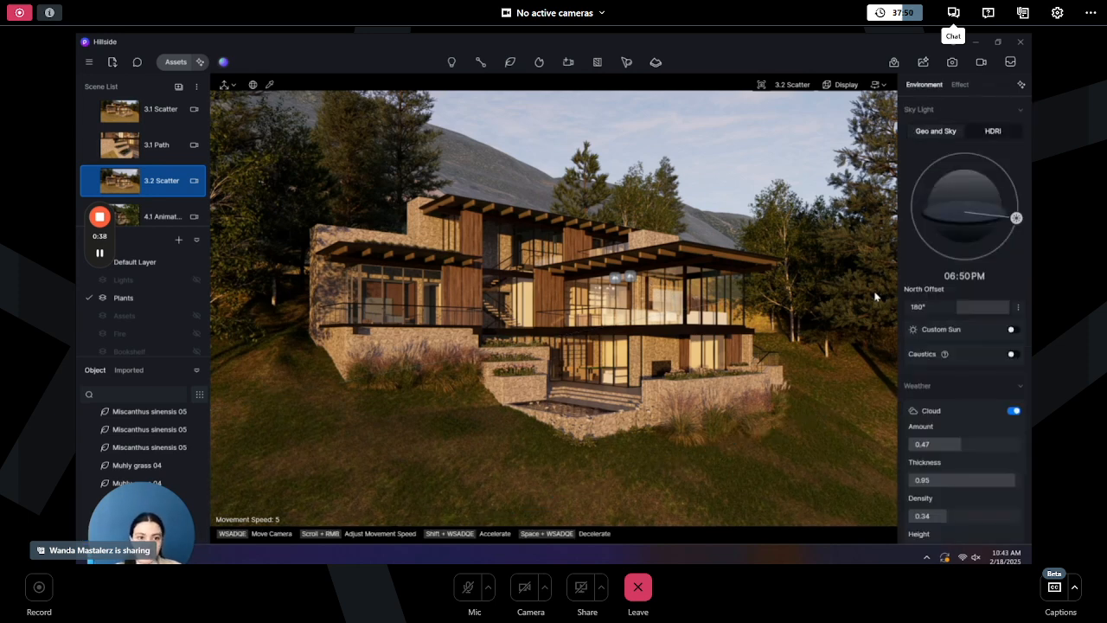
- Set the scatter's Hakonechloa content to 71% scaling, 226.37 occurrence weight and 121.4% collision volume
left_click(769, 487)
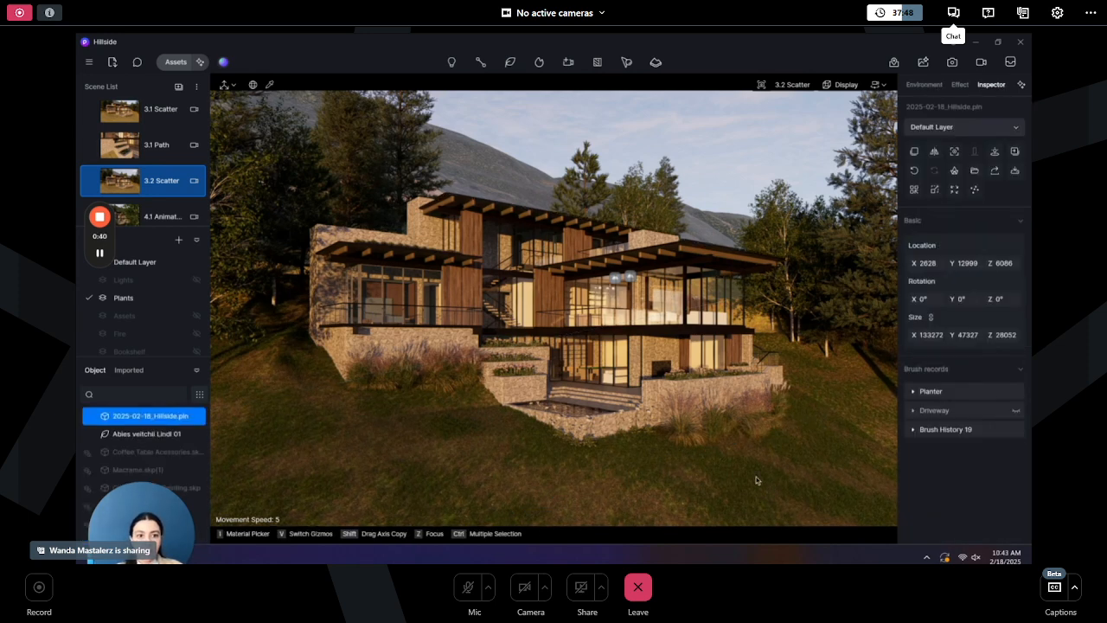
left_click(755, 477)
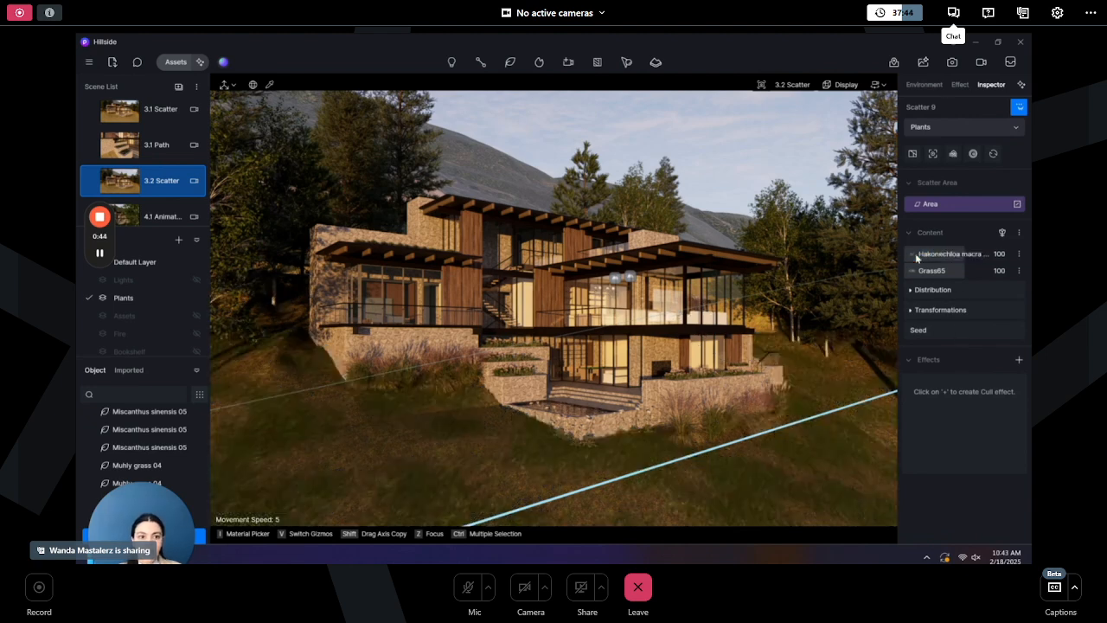
left_click(915, 254)
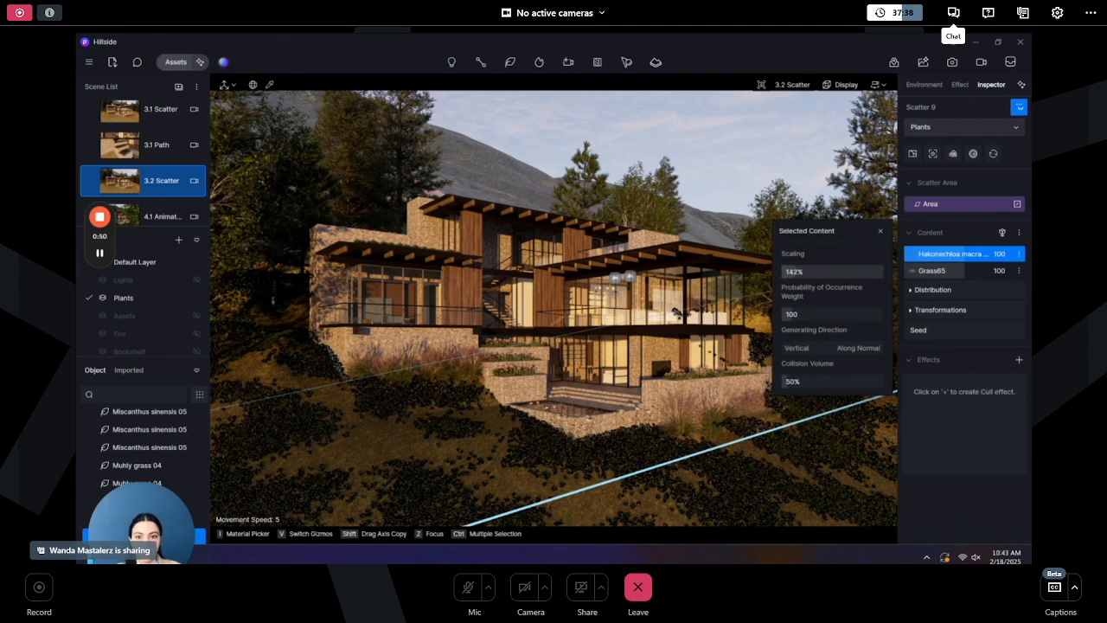
left_click_drag(800, 271, 791, 272)
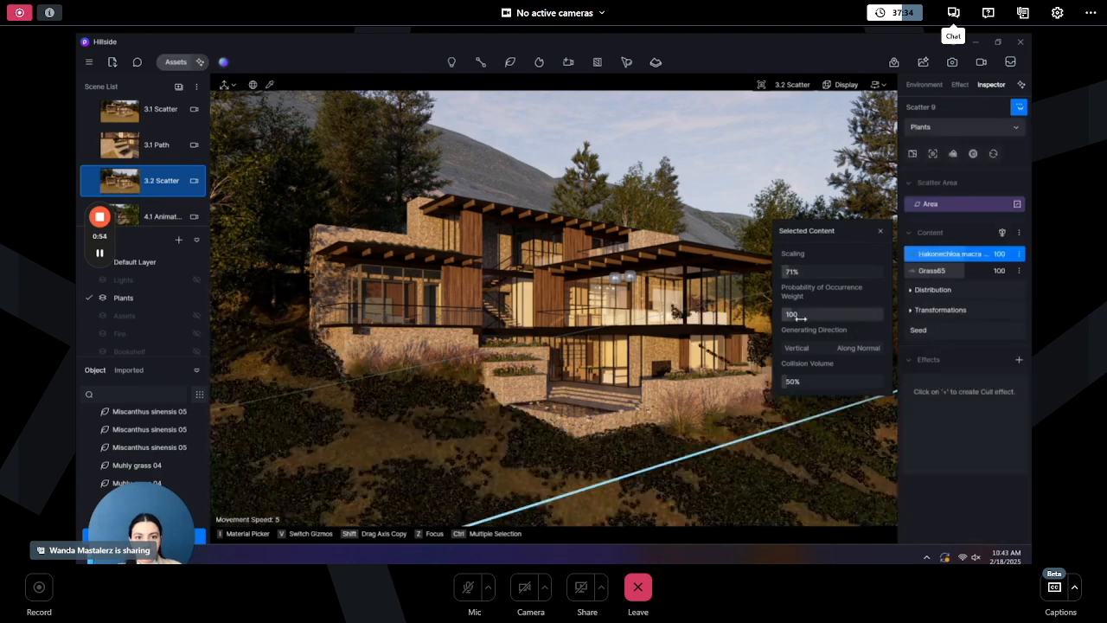
left_click_drag(792, 315, 795, 316)
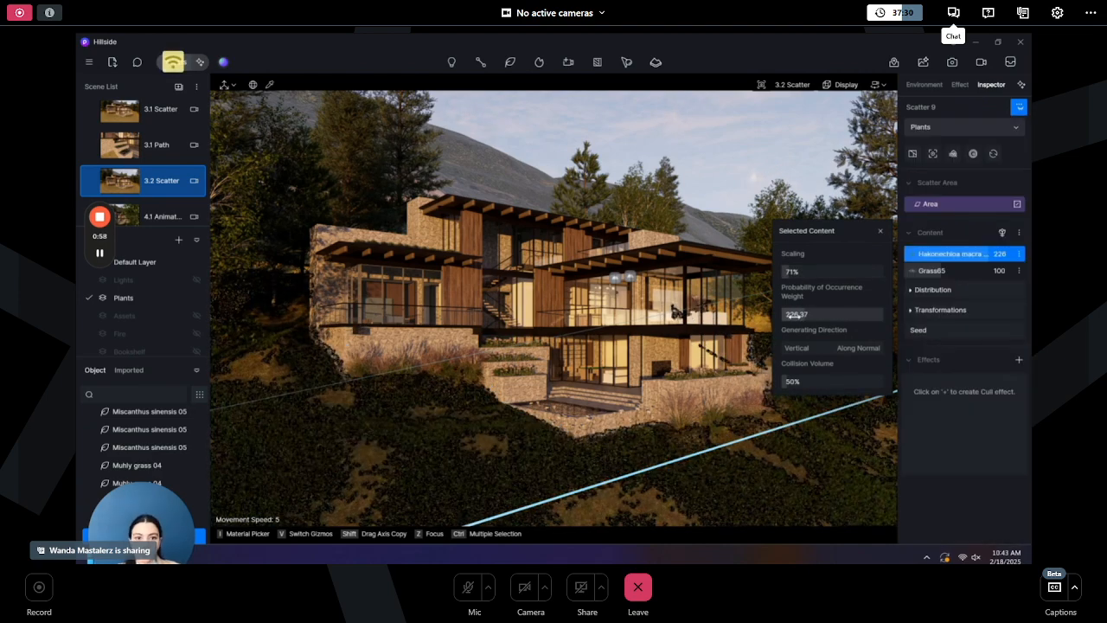
left_click_drag(788, 382, 790, 382)
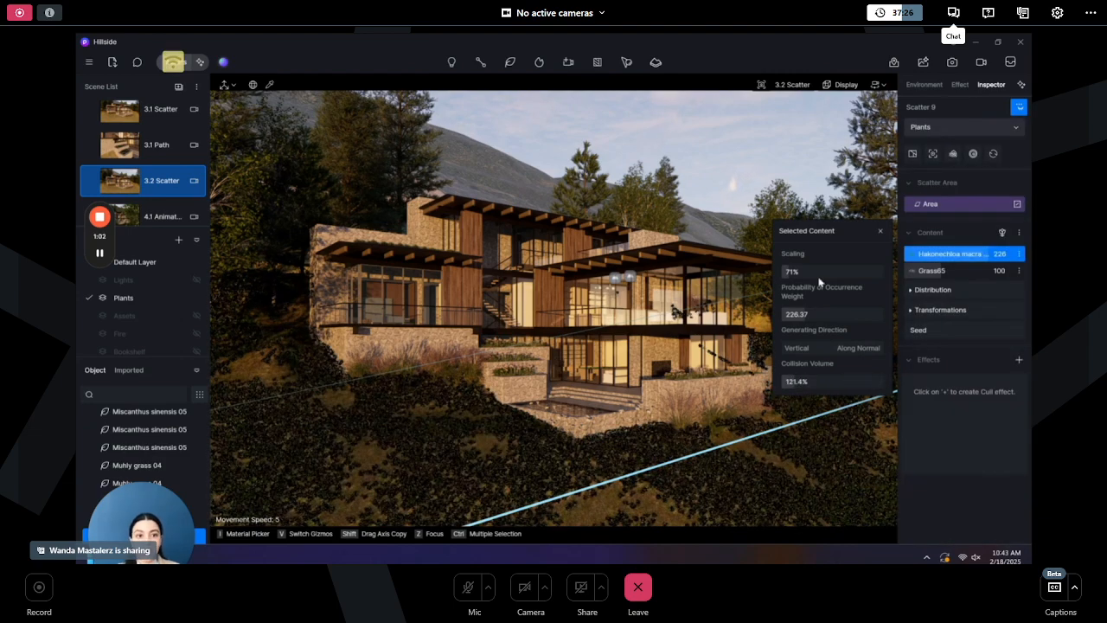
- Close the scatter content panel and start a video clip with shots from the 4.1 Animation and 4.2 Animation camera views
left_click(880, 231)
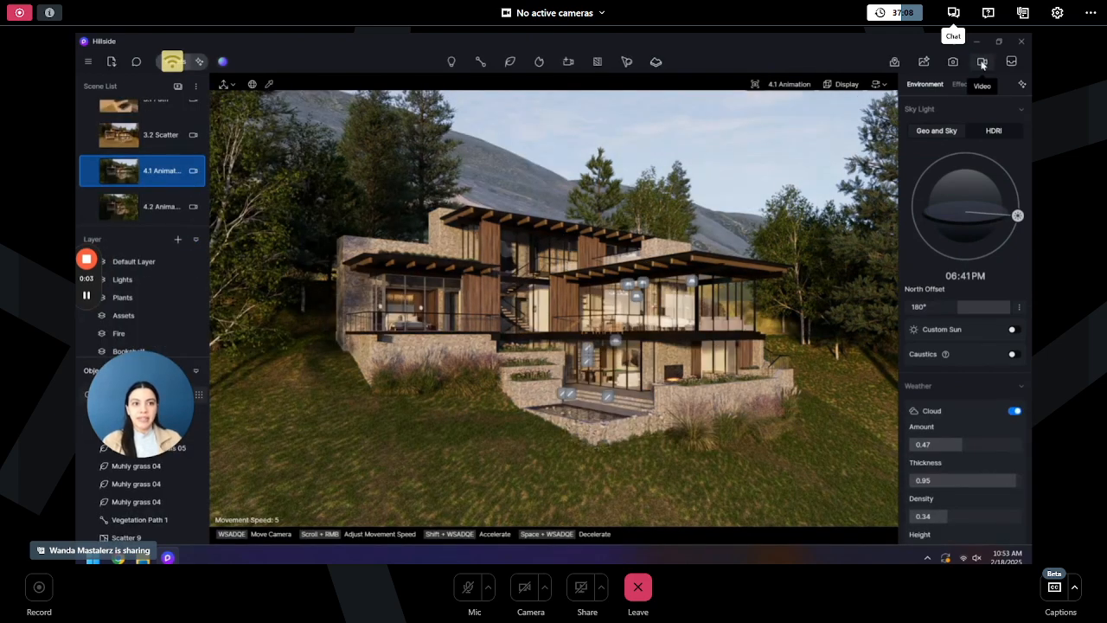
left_click(982, 62)
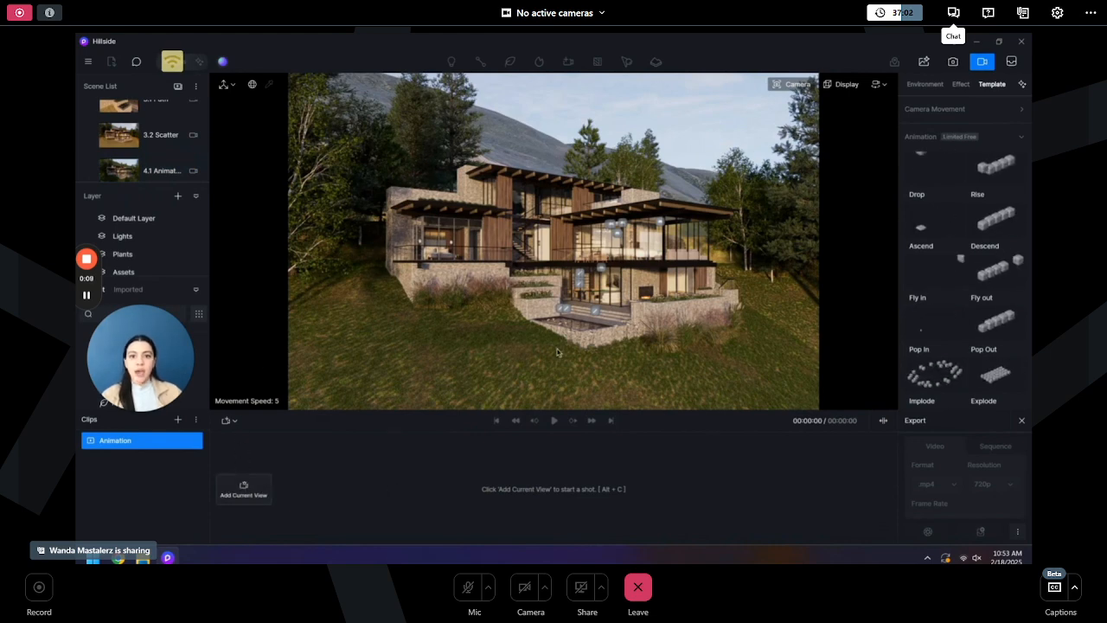
left_click(243, 489)
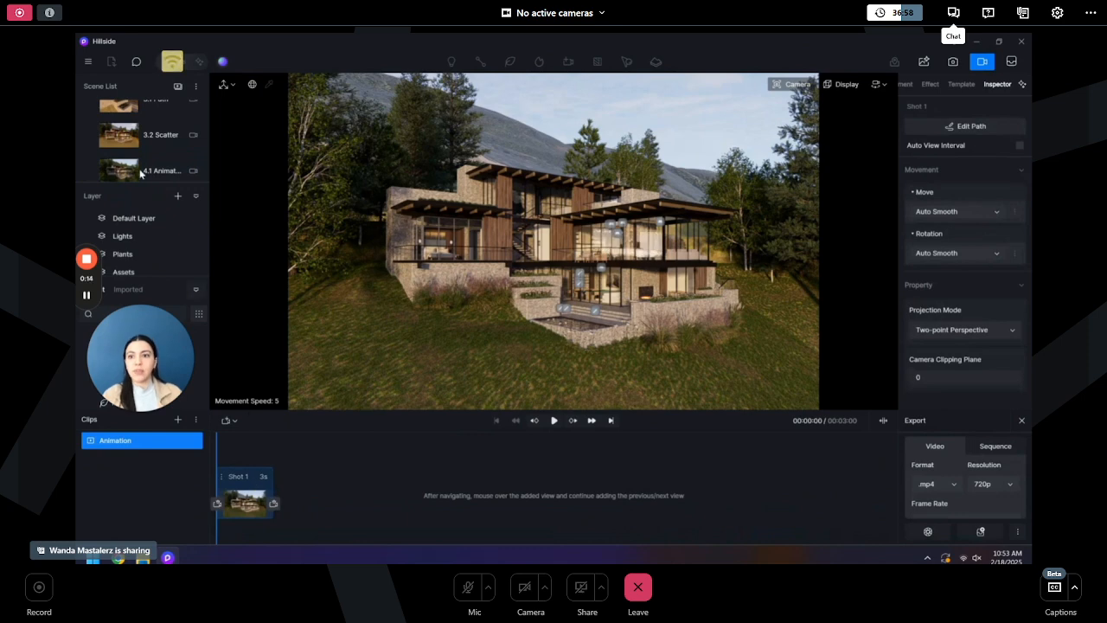
scroll(149, 166, "down", 3)
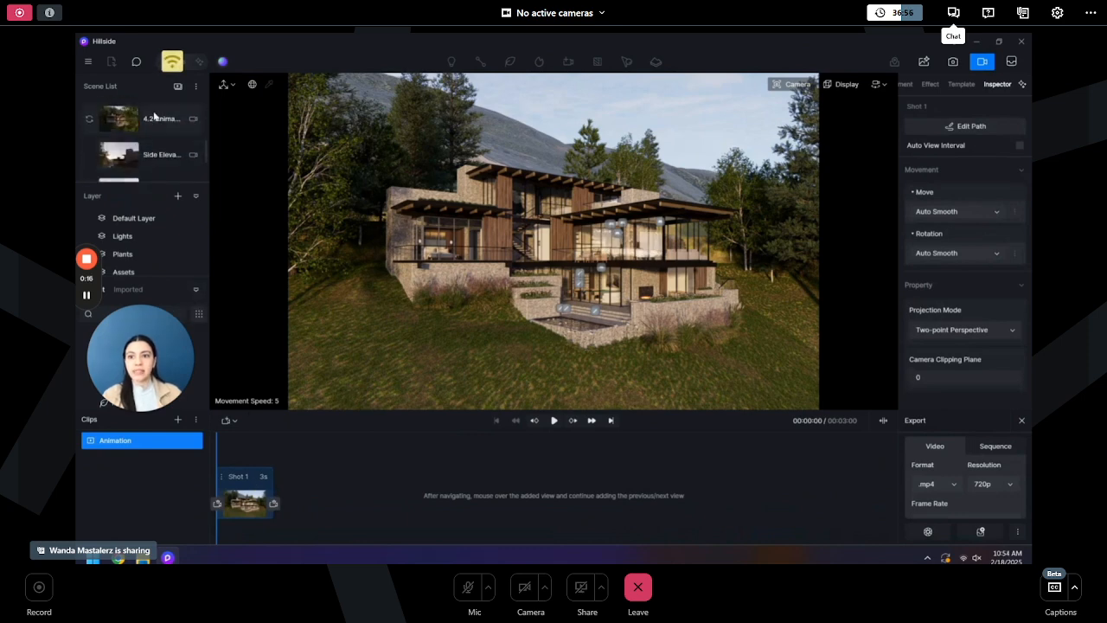
left_click(156, 118)
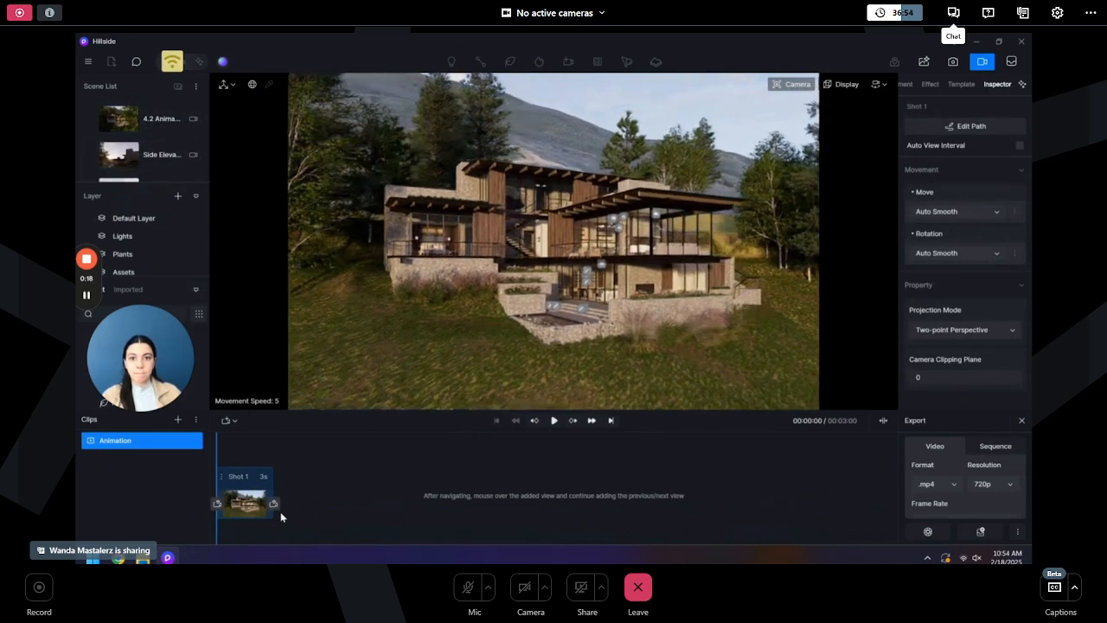
left_click(274, 504)
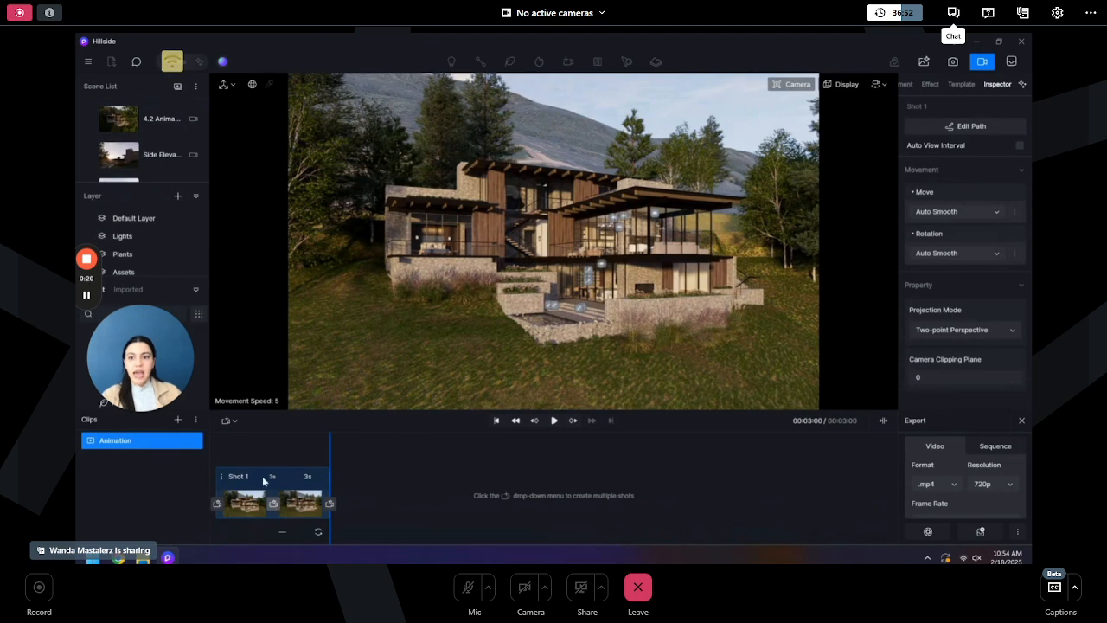
- Set the second shot's duration to 6 seconds and play back the animation clip
left_click(313, 477)
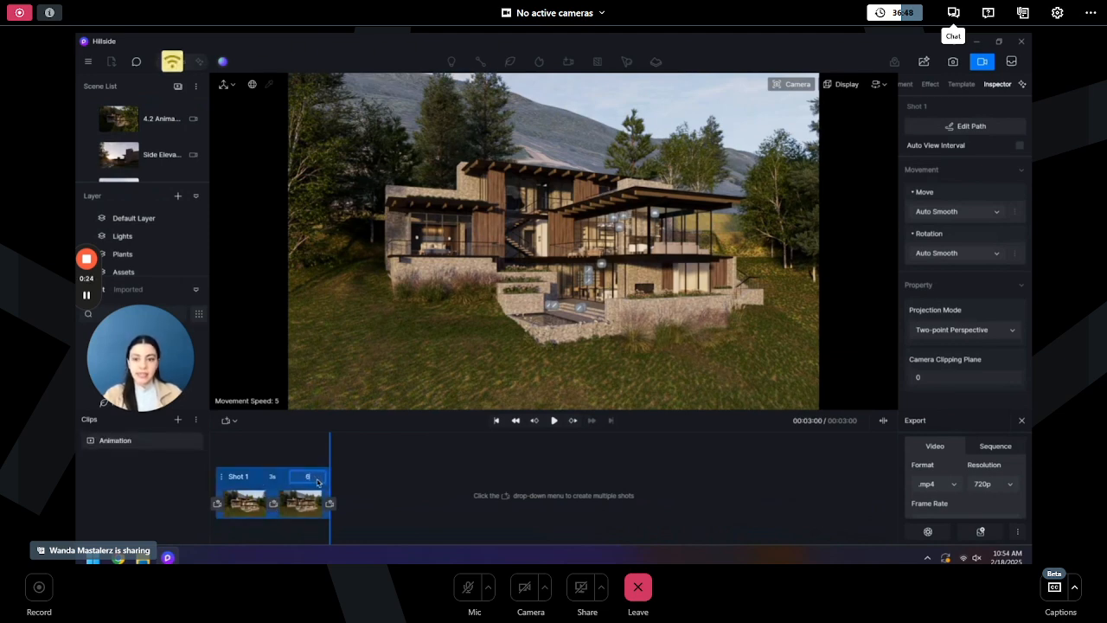
type("6")
key("Return")
left_click_drag(272, 450, 192, 467)
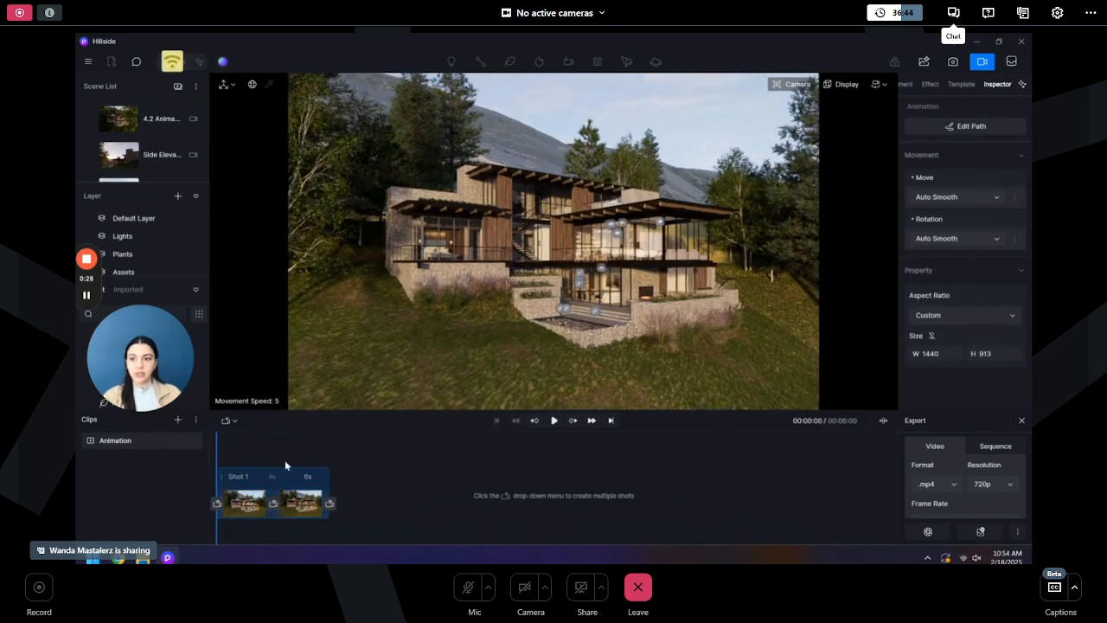
key("space")
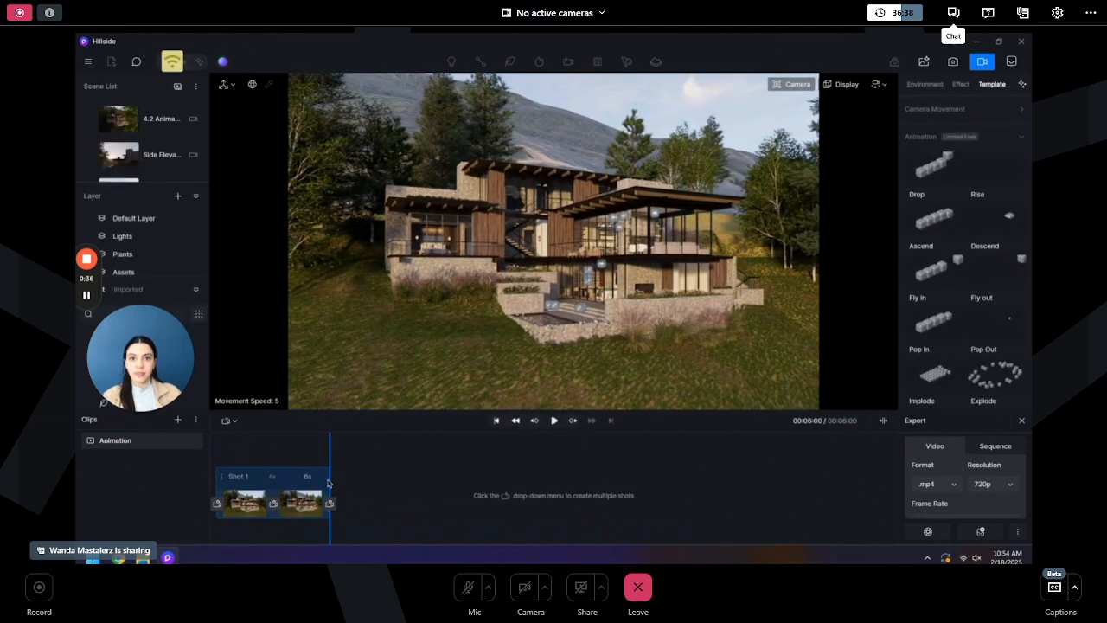
left_click(954, 485)
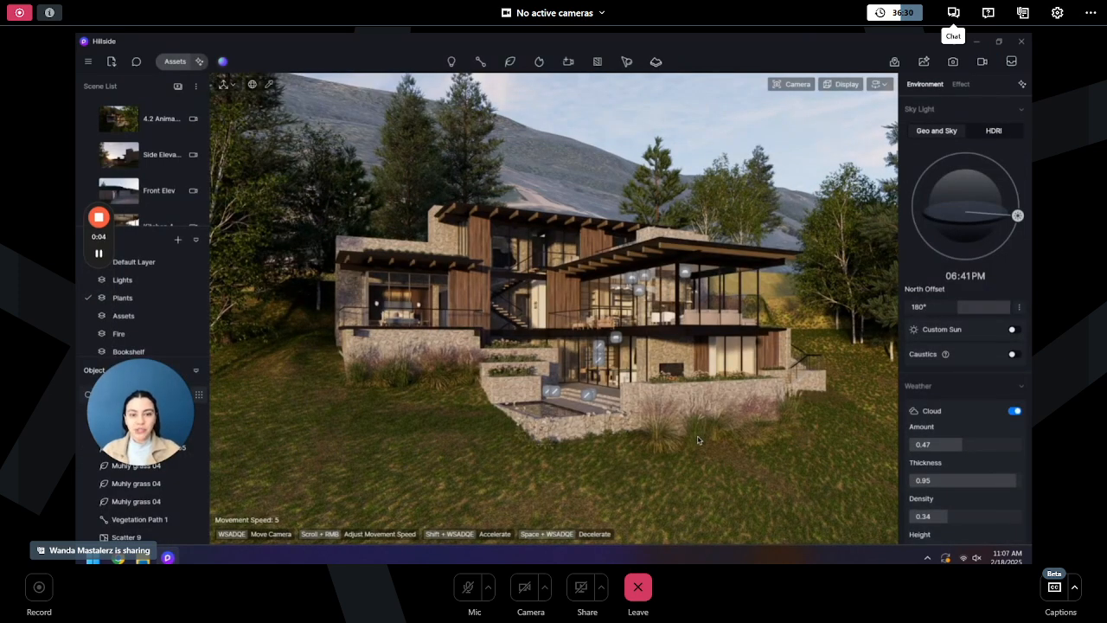
- Switch to image mode for Scene 2, open AI post-processing and run the AI Enhancer on the preview
left_click(953, 62)
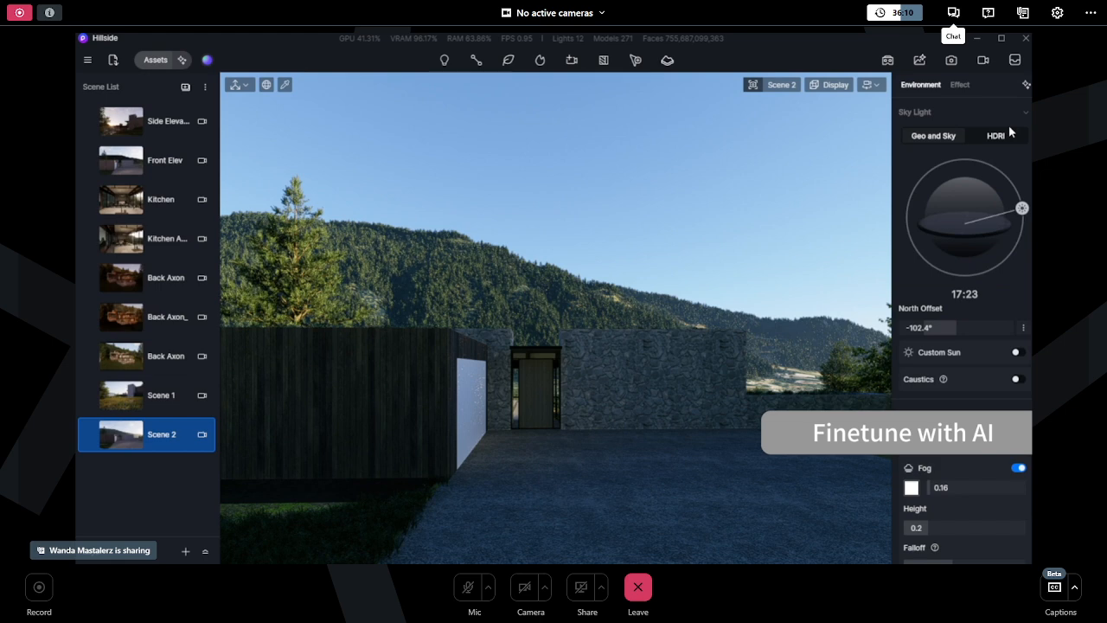
left_click(952, 61)
left_click(778, 564)
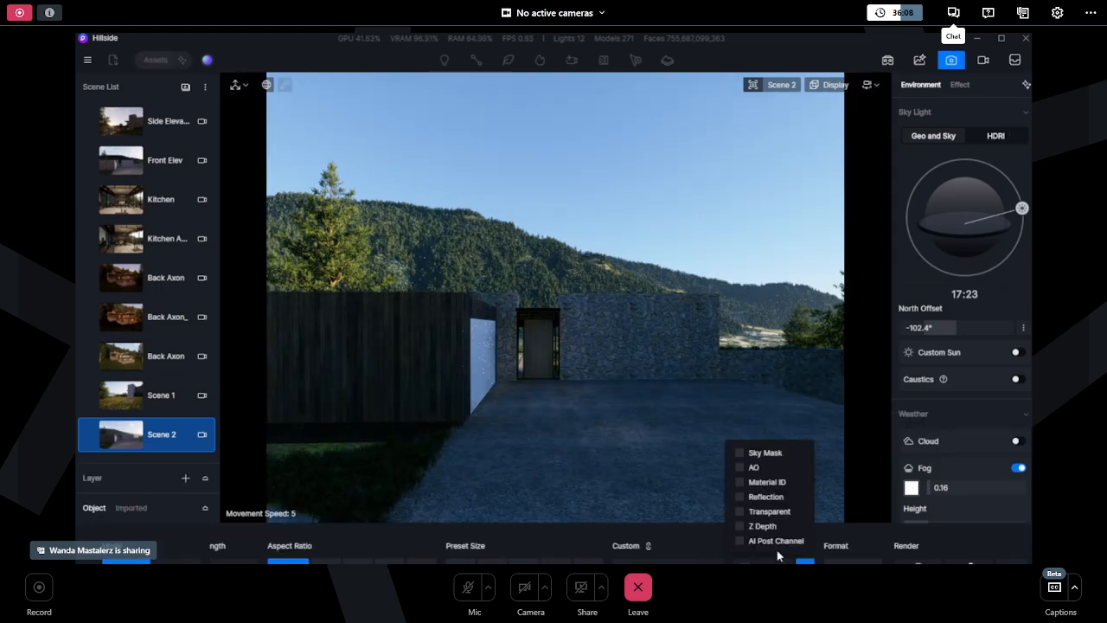
left_click(787, 547)
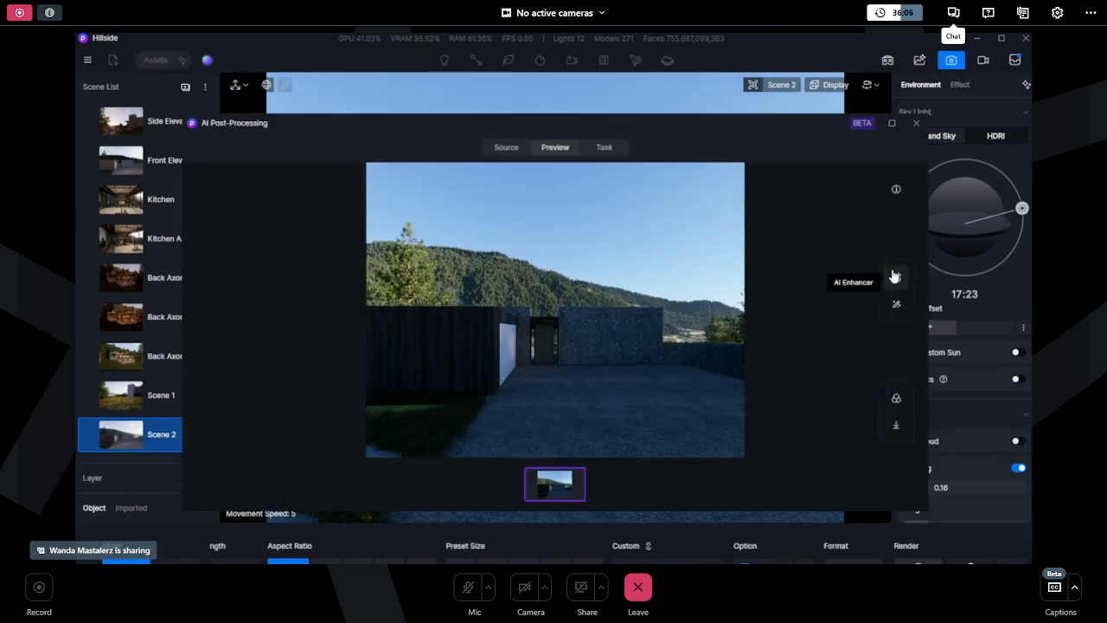
left_click(896, 276)
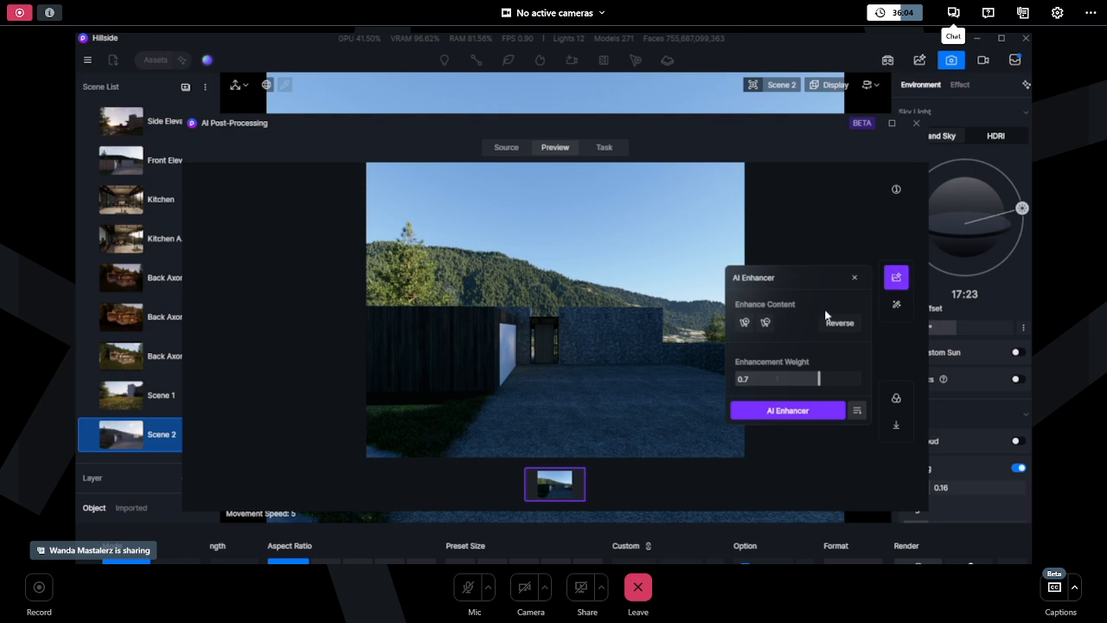
left_click(813, 414)
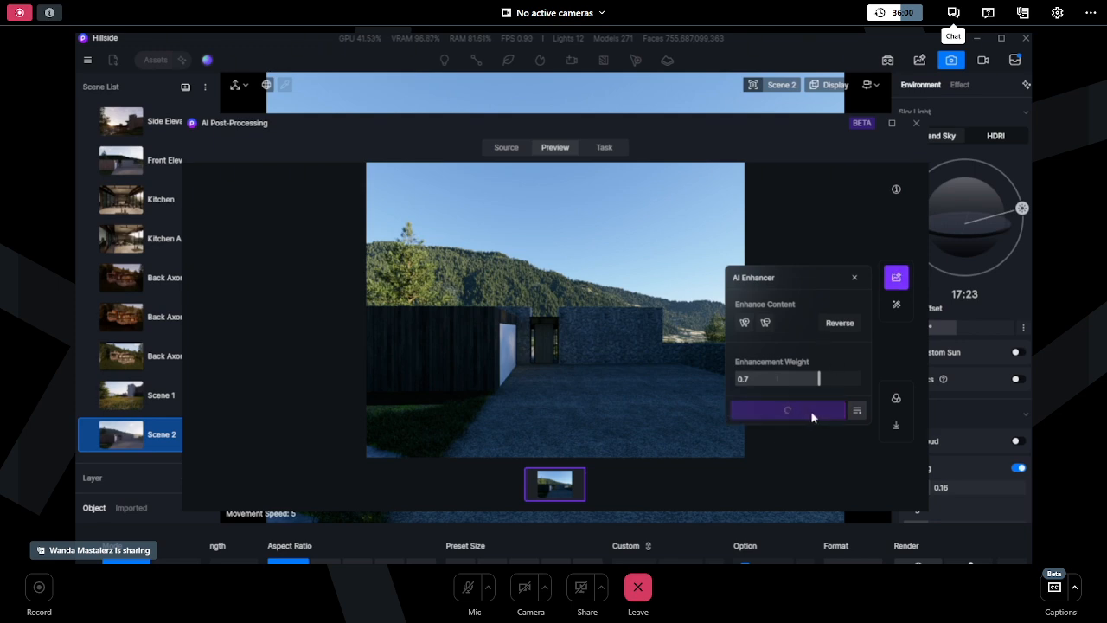